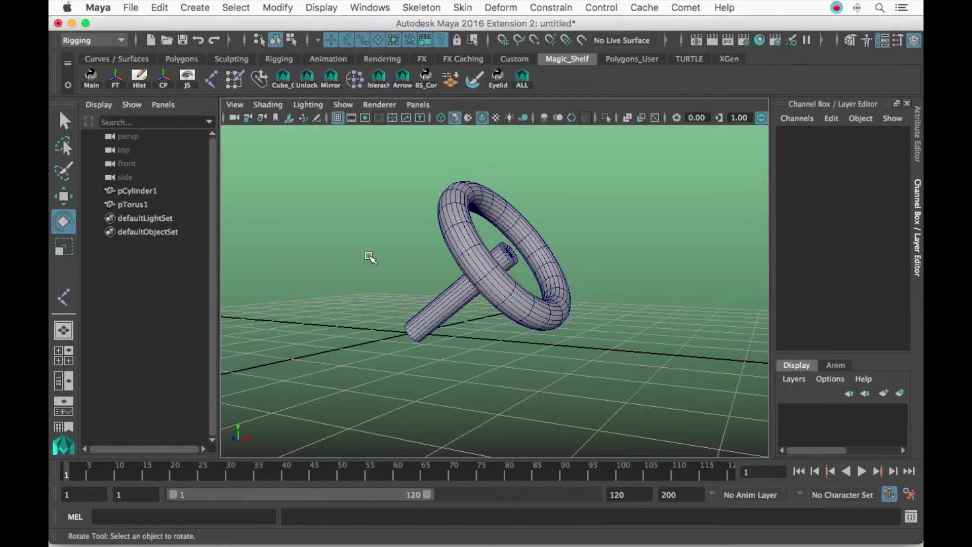
- Create a NURBS circle at the origin and set its Rotate Z to 90
left_click_drag(363, 247, 501, 267, "alt")
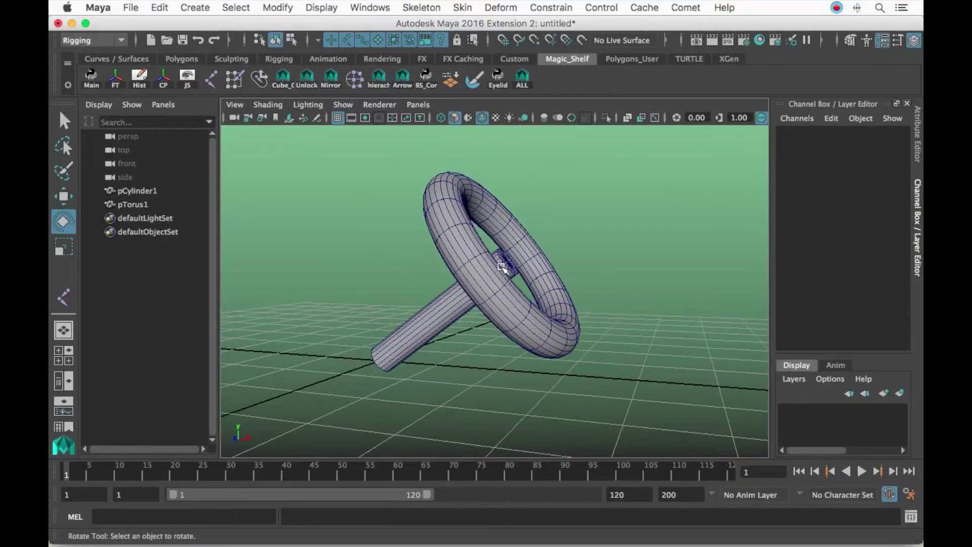
left_click(195, 7)
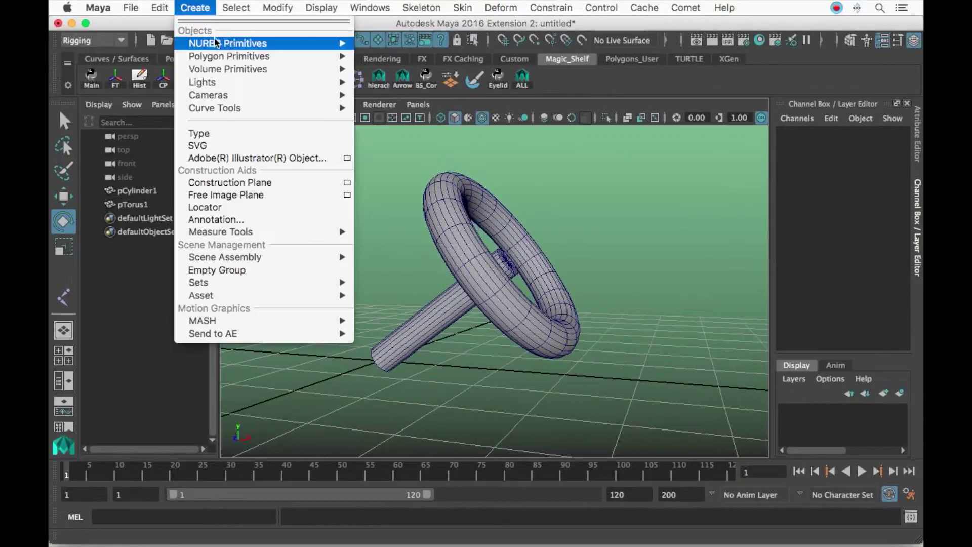
mouse_move(288, 43)
left_click(385, 124)
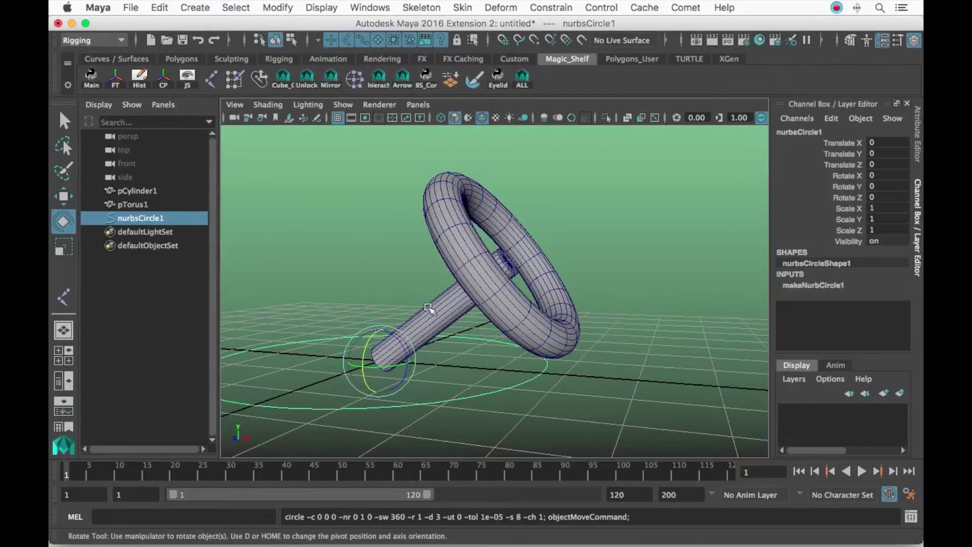
left_click_drag(420, 354, 398, 387)
double_click(890, 198)
type("90")
key("Return")
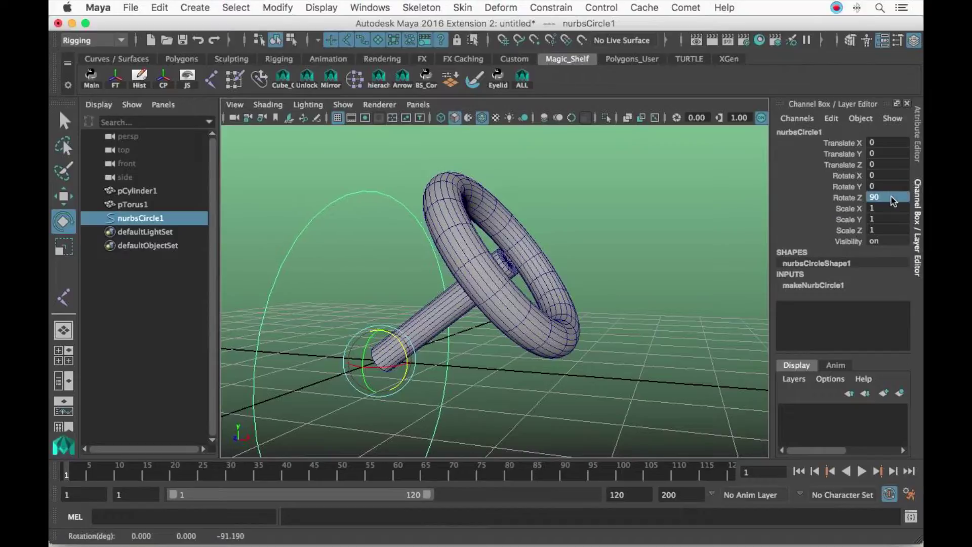
- Move the circle to the steering wheel at about X 0.842, Y 0.622 and scale it uniformly to about 0.73
left_click_drag(578, 304, 620, 295, "alt")
key("w")
left_click_drag(480, 334, 456, 335, "alt")
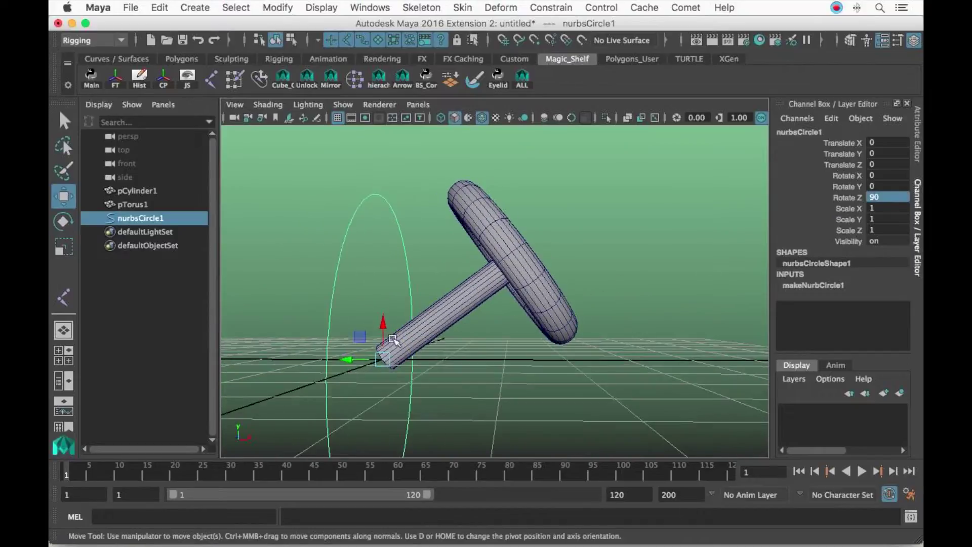
left_click_drag(361, 338, 449, 284)
key("r")
key("e")
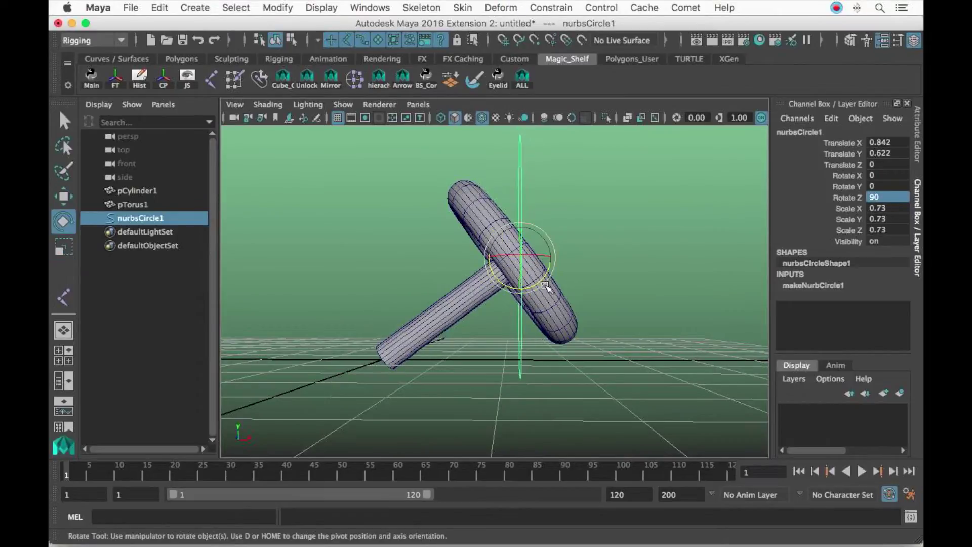
- In the front view, rotate the circle to about 127 degrees in Z and centre it on the wheel at about X 0.816, Y 0.584
key("space")
left_click_drag(546, 287, 545, 323)
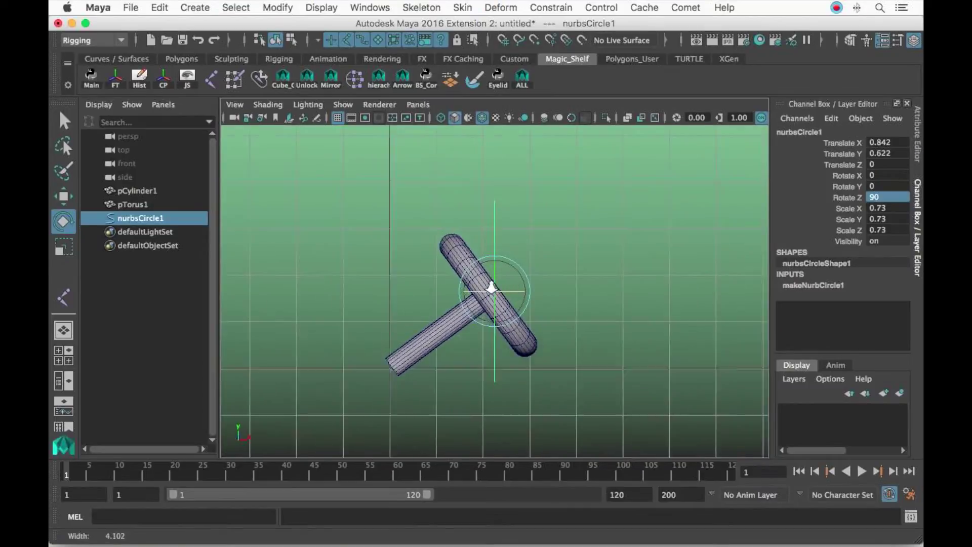
left_click_drag(515, 268, 469, 252)
key("w")
key("space")
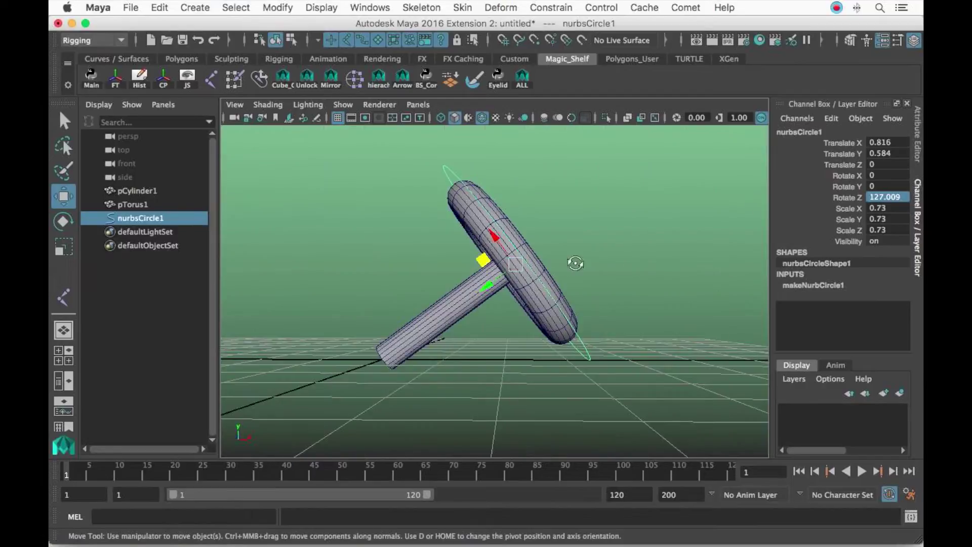
- Freeze the circle's transformations and delete its construction history
left_click_drag(572, 260, 526, 243, "alt")
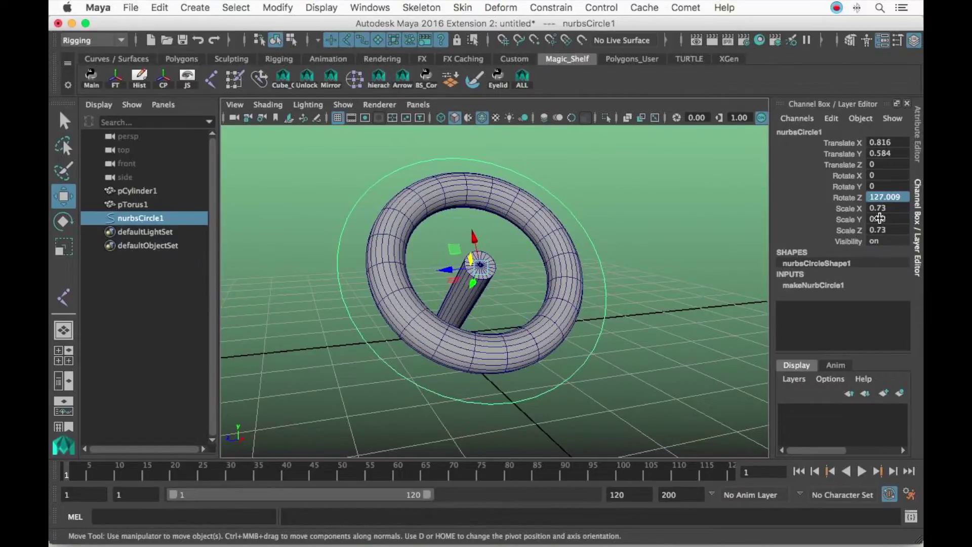
left_click(163, 6)
mouse_move(265, 5)
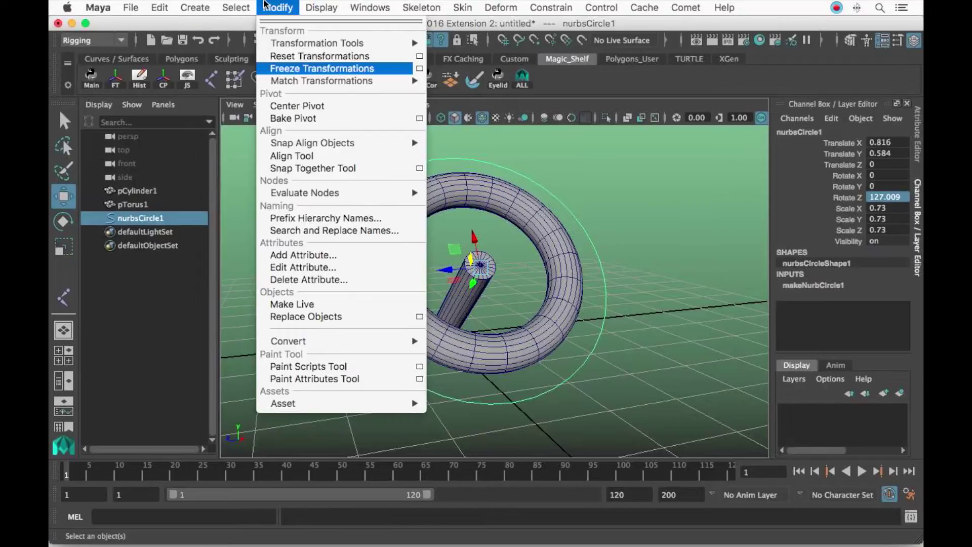
left_click(304, 70)
left_click(156, 6)
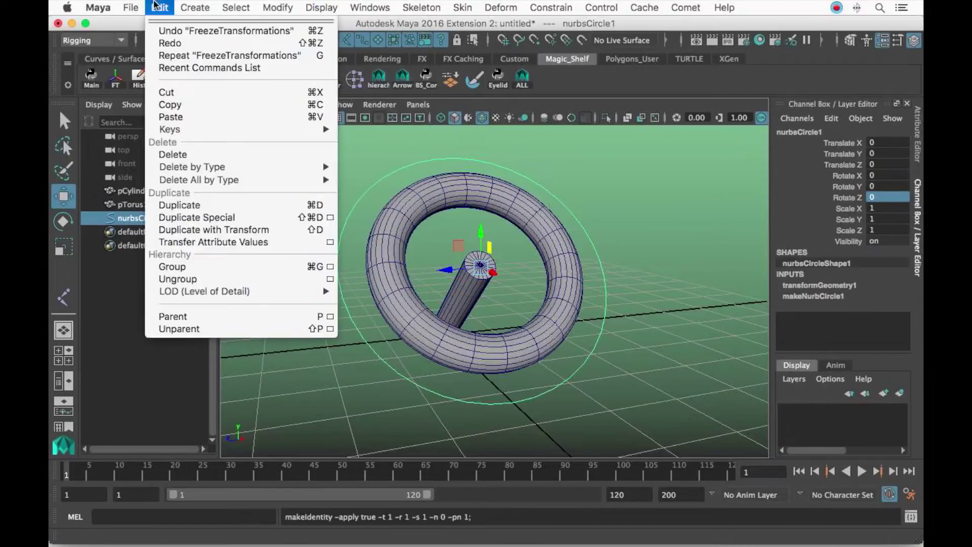
mouse_move(260, 167)
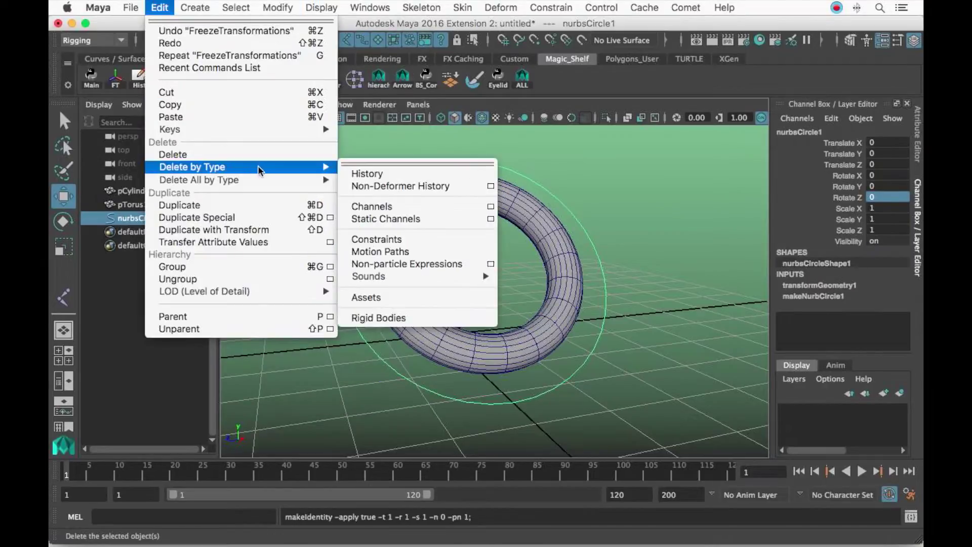
left_click(416, 173)
- Parent-constrain the torus steering wheel to the circle
left_click_drag(550, 299, 566, 285, "alt")
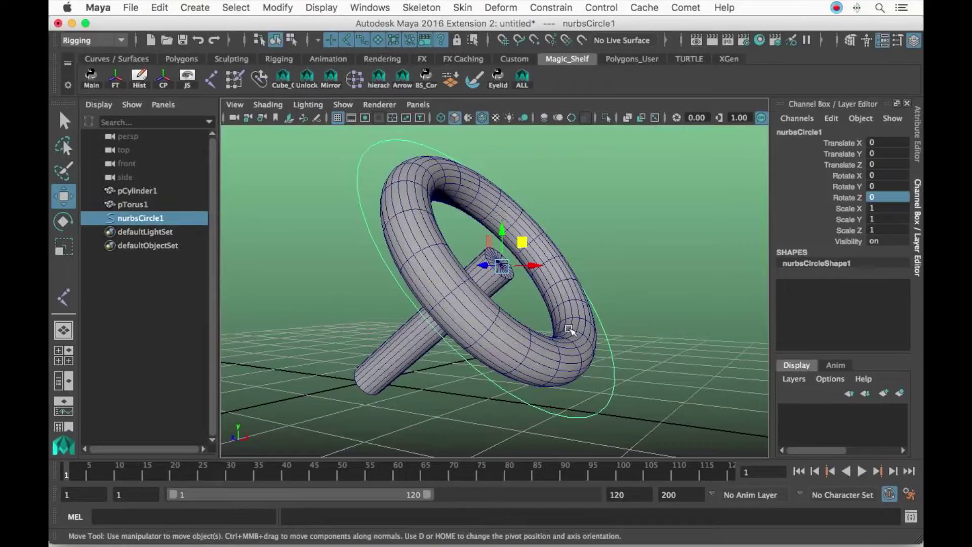
left_click(570, 314, "shift")
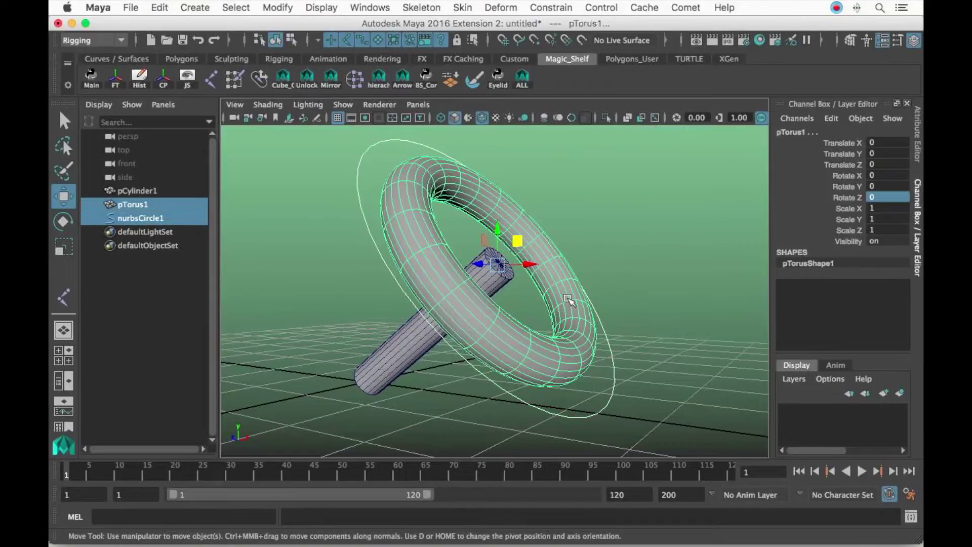
left_click(544, 7)
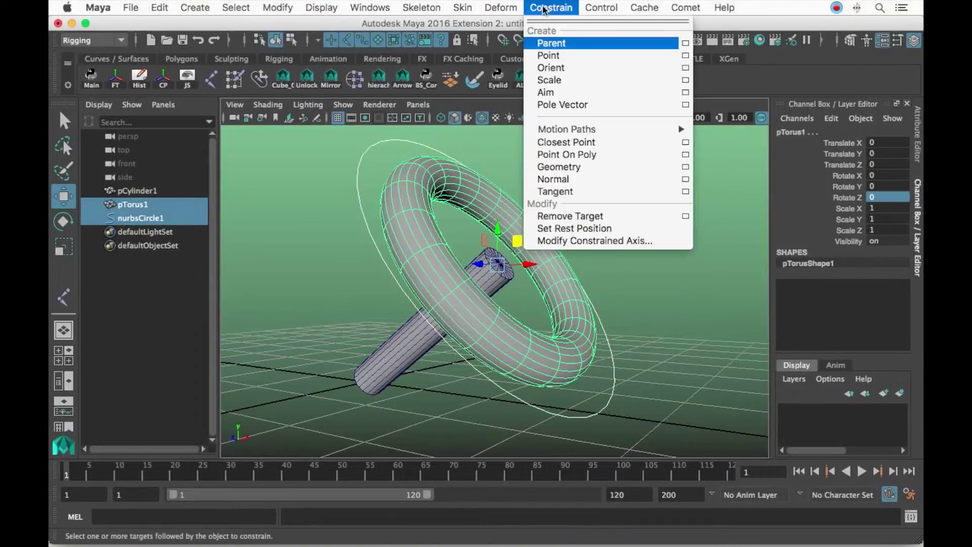
left_click(648, 45)
- Try turning the wheel by rotating the frozen circle control, and undo the test rotations
left_click_drag(603, 400, 626, 435)
left_click_drag(608, 344, 541, 357, "alt")
key("e")
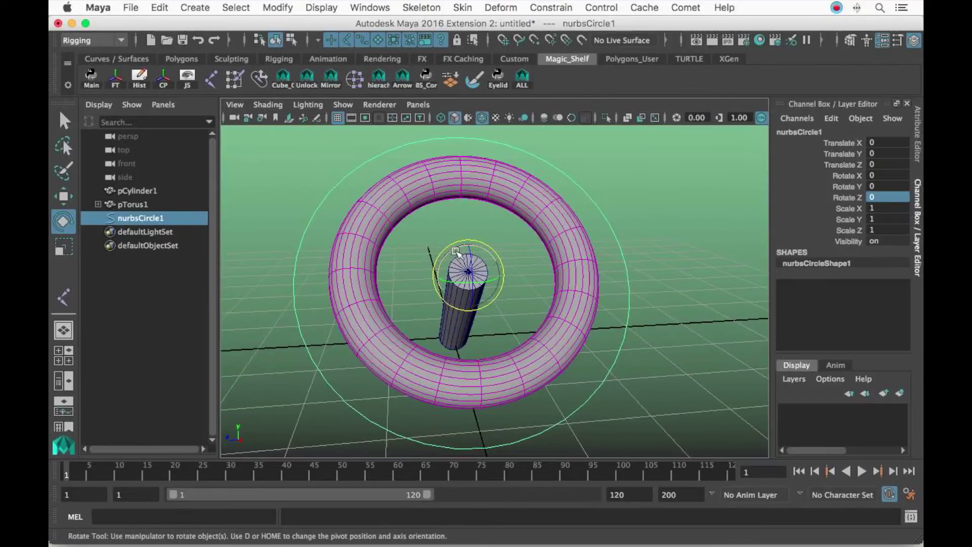
left_click_drag(458, 251, 479, 271)
key("z")
key("z")
key("e")
key("z")
- Undo the parent constraint, the history deletion and the Freeze Transformations on the circle
left_click_drag(400, 249, 459, 200, "alt")
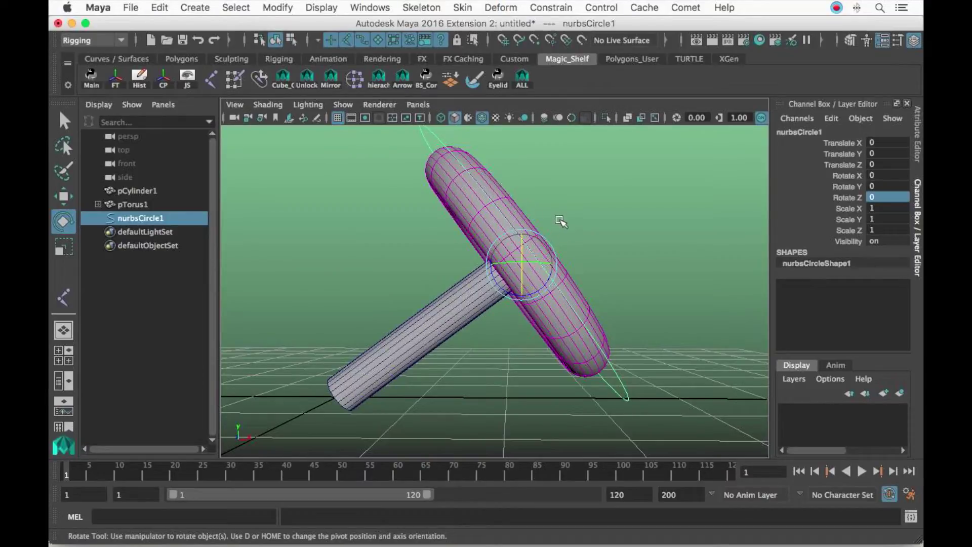
left_click_drag(574, 219, 534, 222, "alt")
key("z")
key("z")
key("z")
key("z")
key("z")
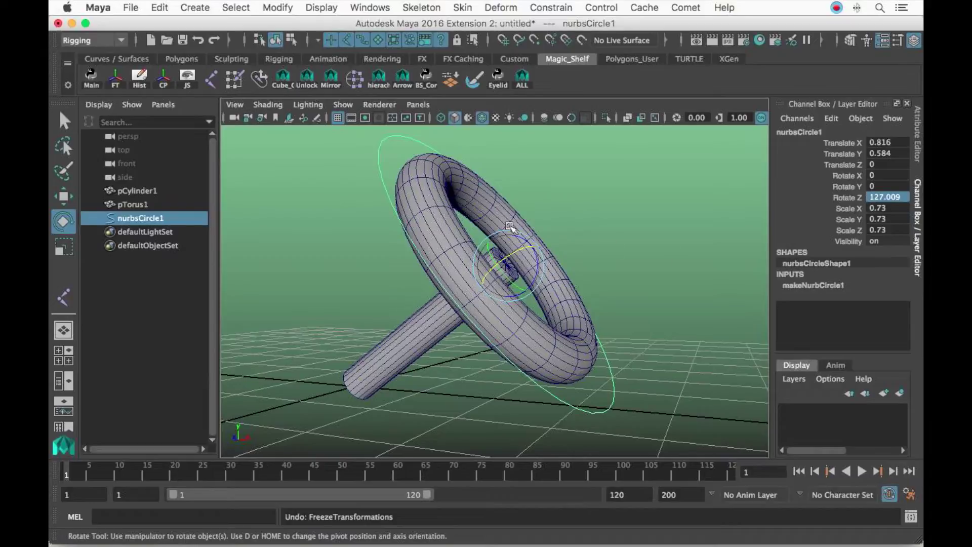
- Parent-constrain the torus to the circle with the circle's transformations left unfrozen
left_click_drag(511, 228, 488, 233, "alt")
left_click_drag(477, 276, 466, 253, "alt")
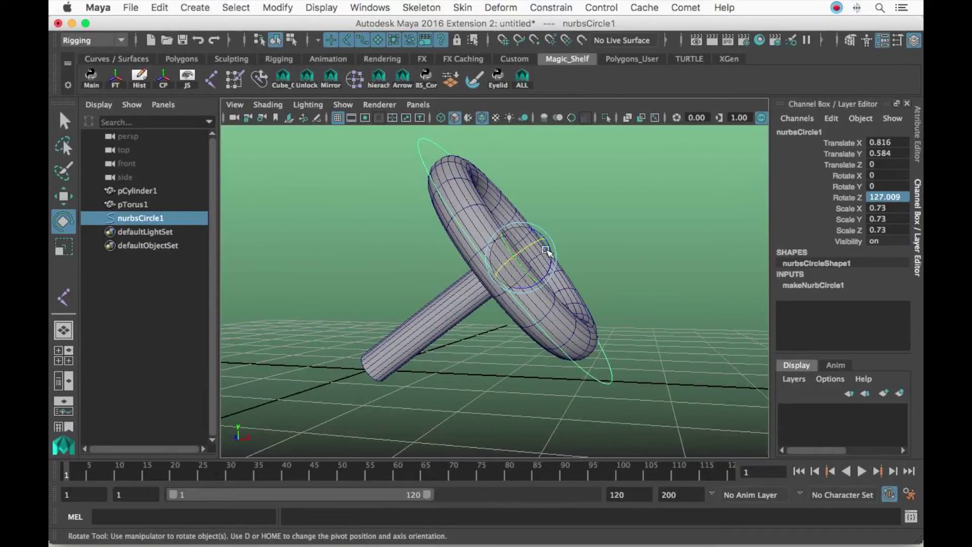
left_click_drag(542, 255, 476, 277, "alt")
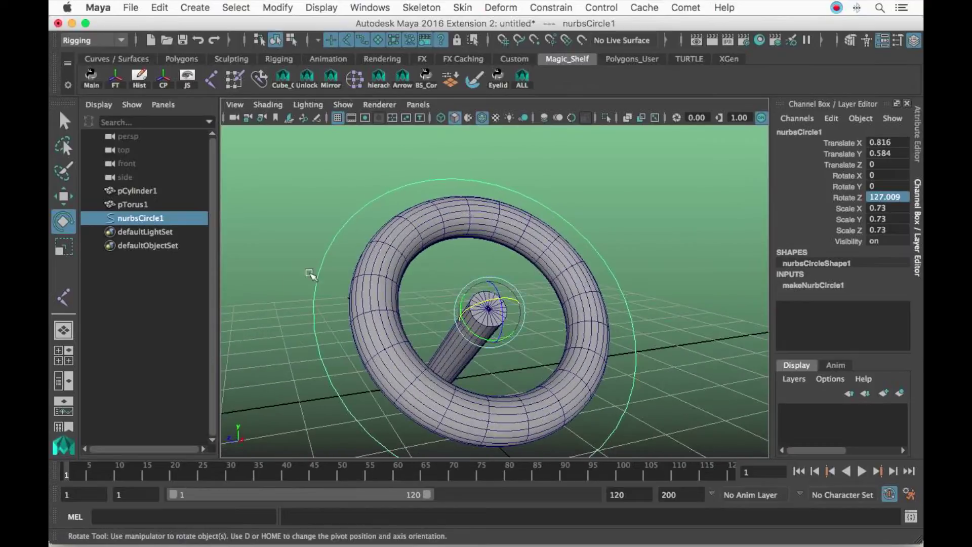
left_click(386, 258, "shift")
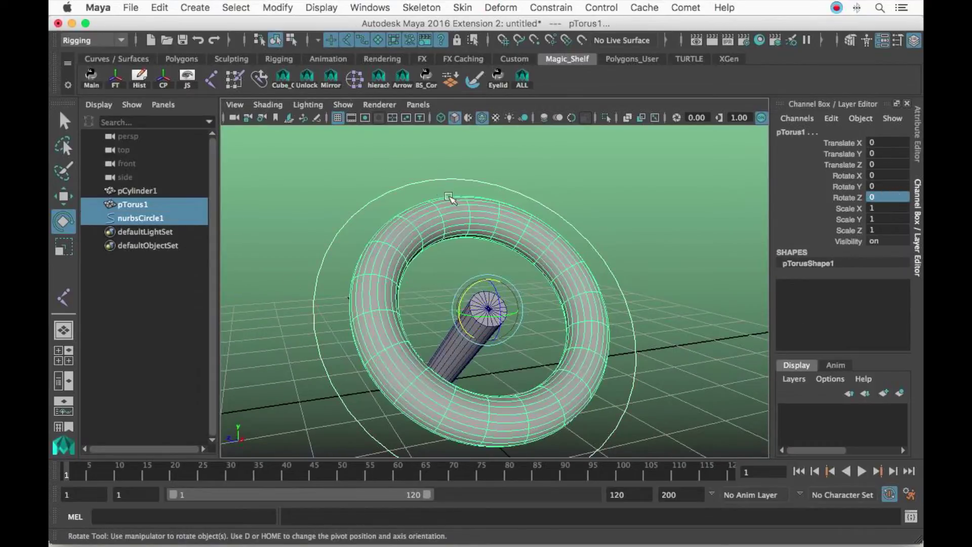
left_click(564, 8)
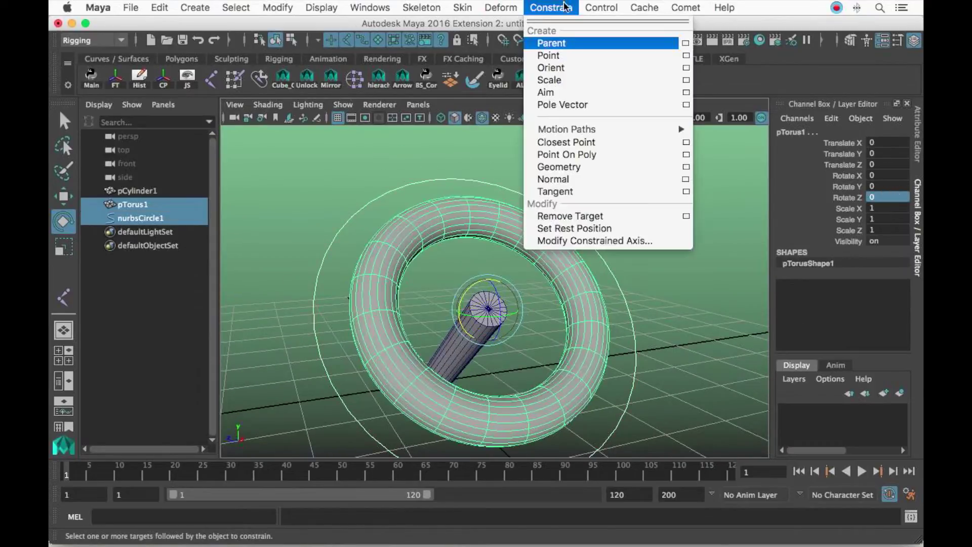
left_click(564, 43)
- Test spinning the wheel by rotating the circle control about its own Y axis, undoing each test rotation
left_click(638, 284)
left_click_drag(463, 329, 539, 300, "alt")
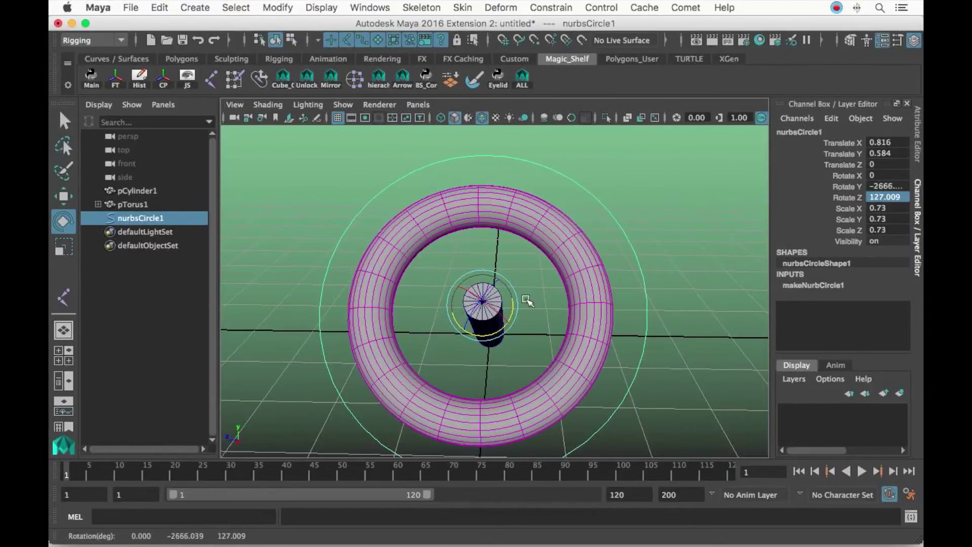
key("z")
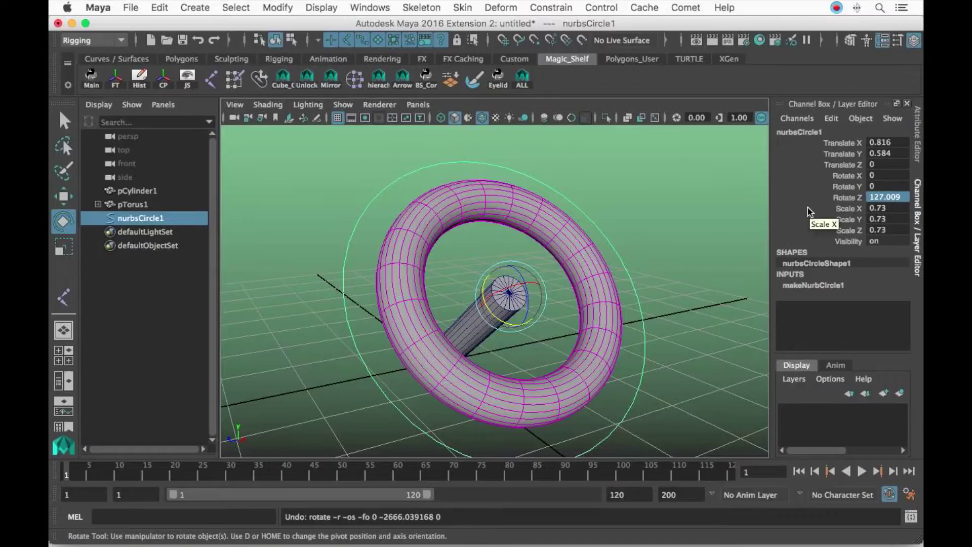
left_click_drag(557, 238, 547, 259, "alt")
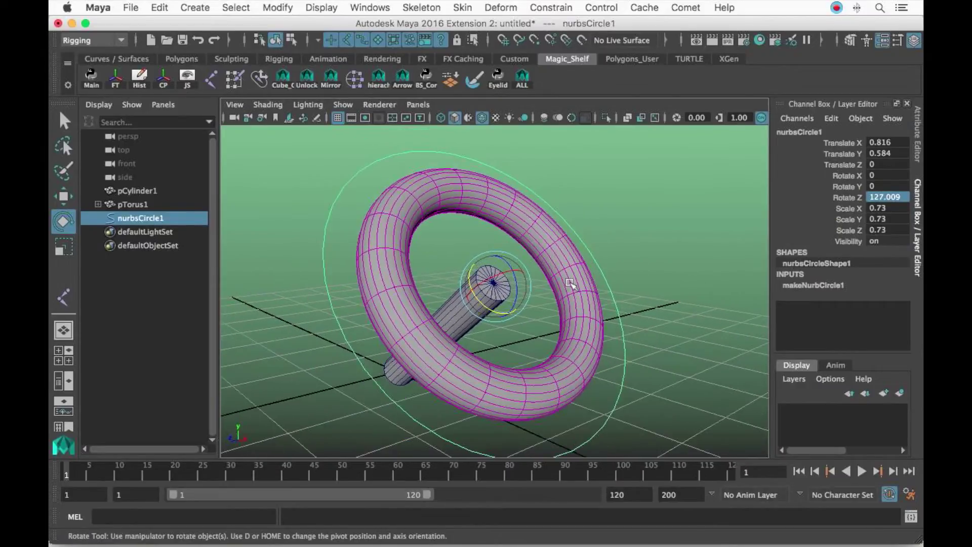
left_click_drag(484, 302, 600, 272)
key("z")
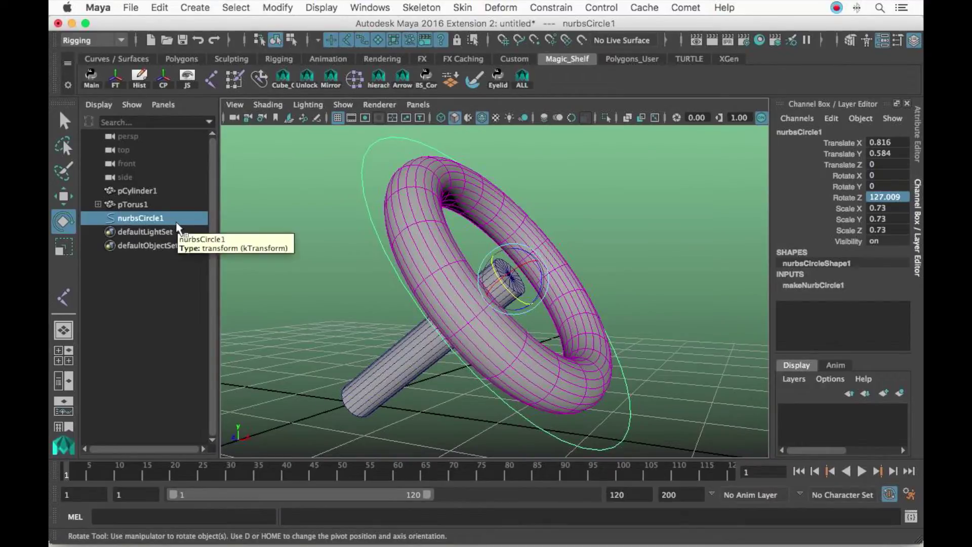
- Delete the circle control from the scene
key("Delete")
right_click_drag(536, 299, 441, 298, "alt")
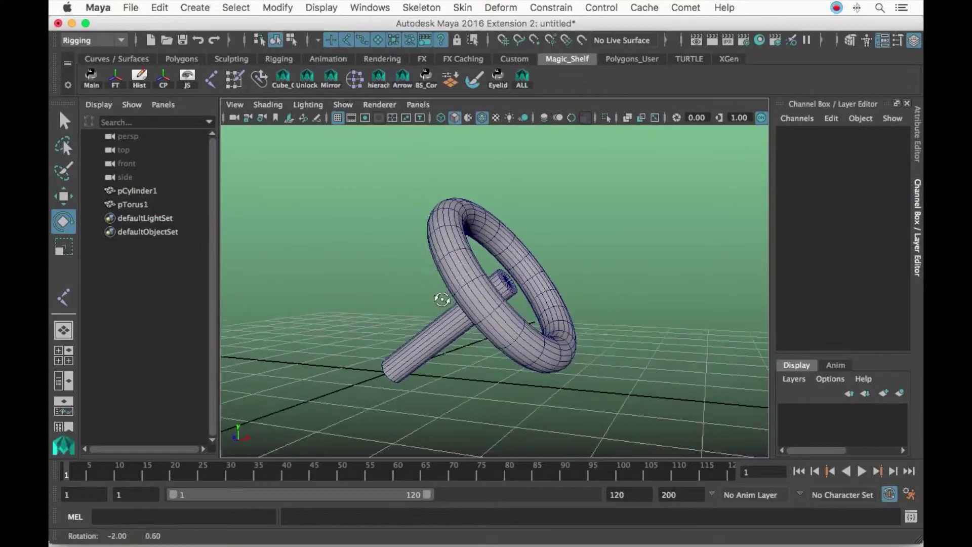
left_click_drag(441, 298, 471, 303, "alt")
mouse_move(471, 303)
middle_mouse_down("alt")
mouse_move(475, 282)
mouse_move(487, 297)
middle_mouse_up("alt")
- Create a cluster deformer on the centre vertex of the steering column cylinder's lower end cap
left_click_drag(445, 283, 628, 258, "alt")
middle_click_drag(534, 300, 572, 250, "alt")
right_click_drag(476, 266, 506, 260, "alt")
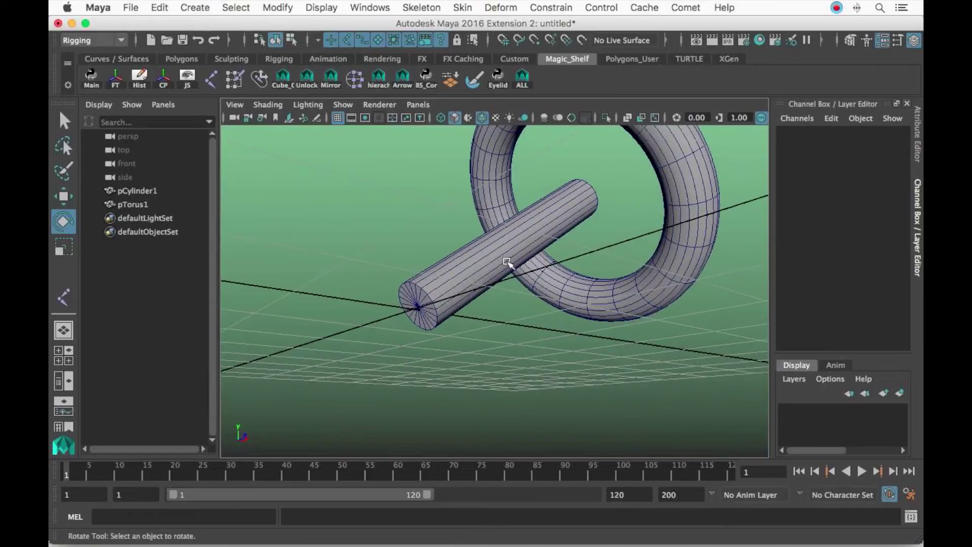
right_click_drag(362, 269, 415, 274, "alt")
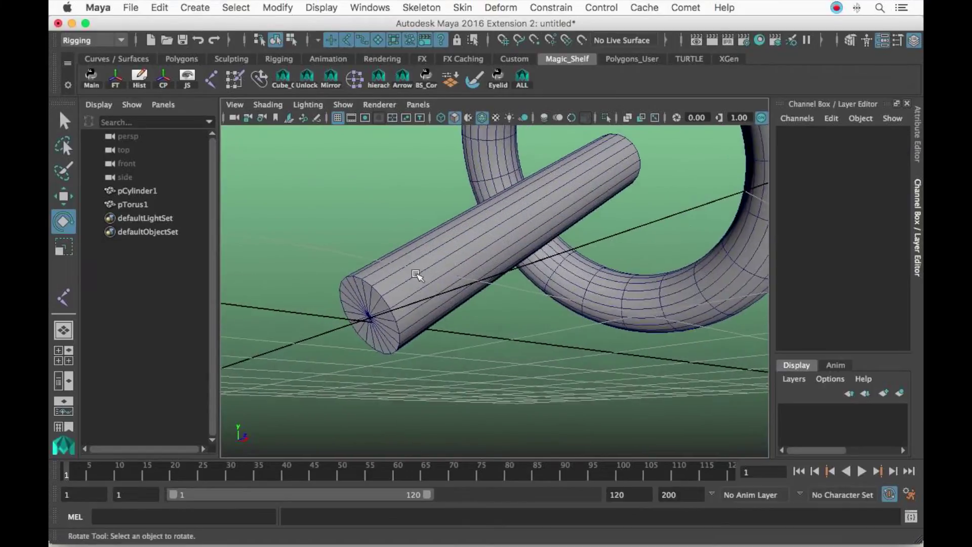
middle_click_drag(359, 303, 387, 269, "alt")
right_click_drag(390, 266, 439, 254, "alt")
left_click_drag(446, 255, 446, 276, "alt")
right_click(454, 246)
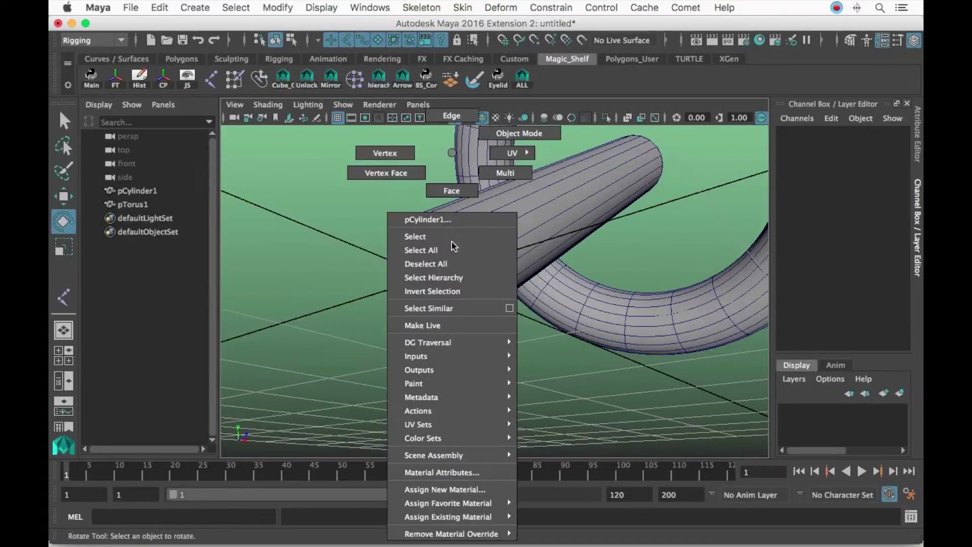
left_click(386, 153)
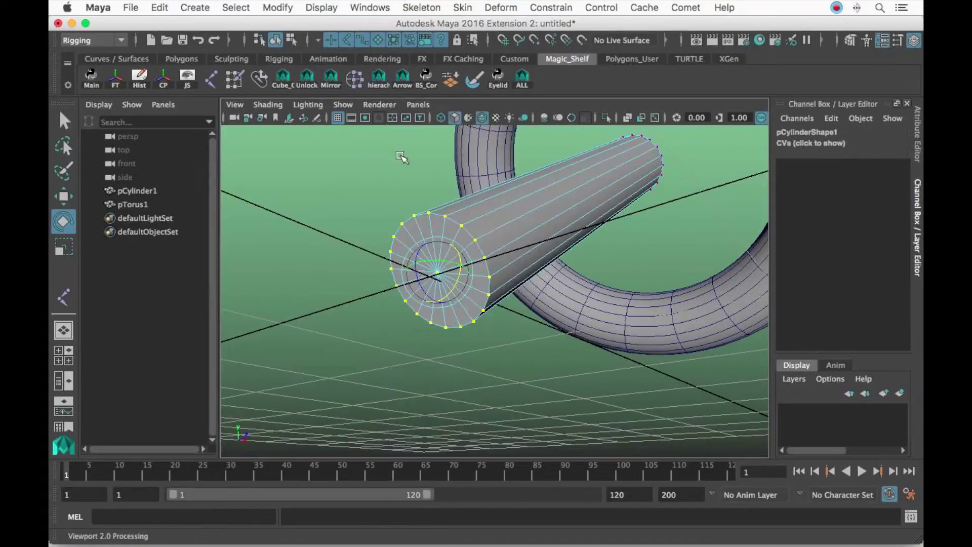
key("q")
left_click(437, 272)
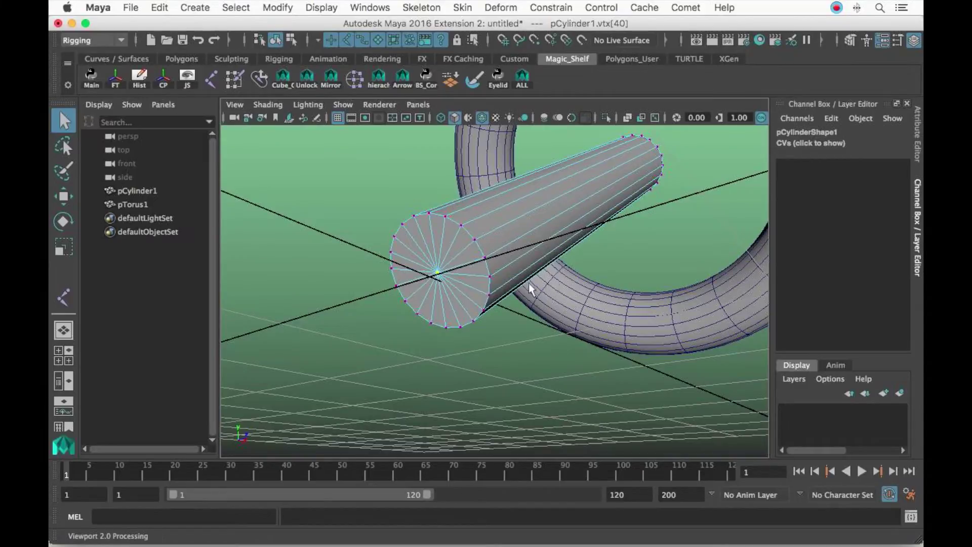
left_click_drag(573, 274, 535, 281, "alt")
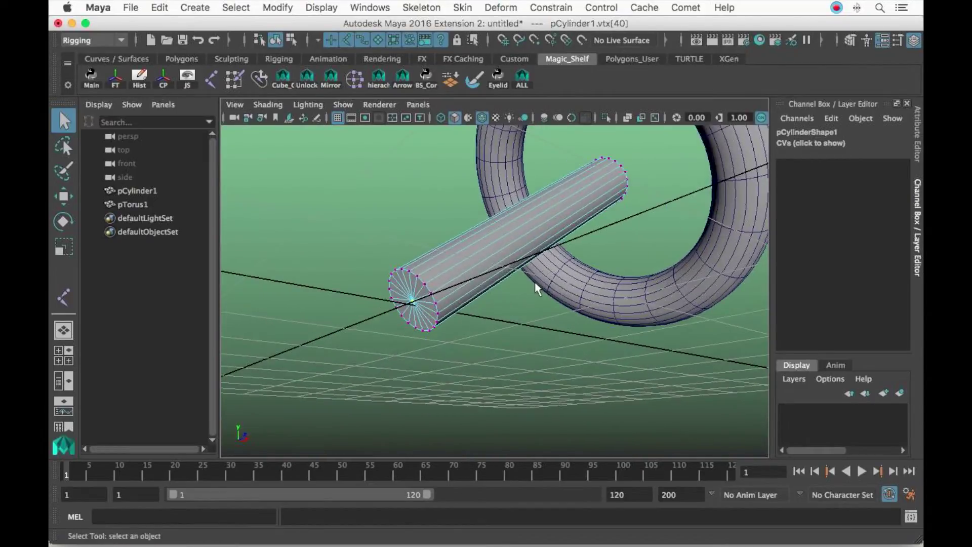
left_click(489, 7)
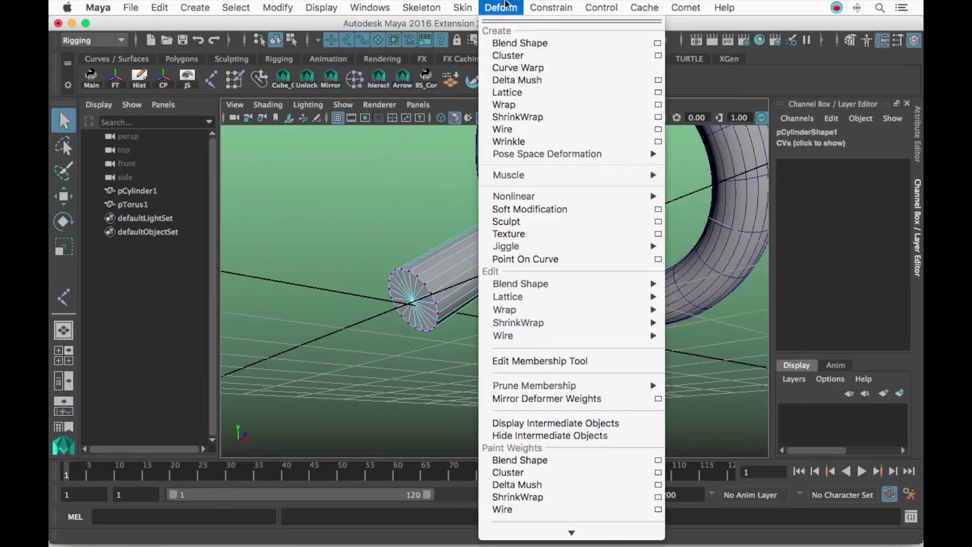
left_click(511, 55)
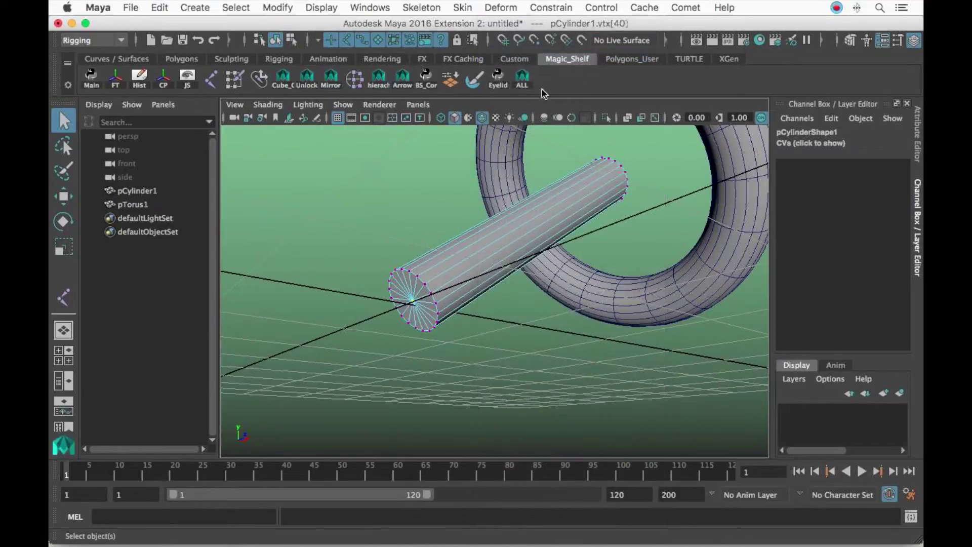
- Create a cluster deformer on the centre vertex of the steering column cylinder's upper end cap
left_click_drag(650, 217, 486, 270, "alt")
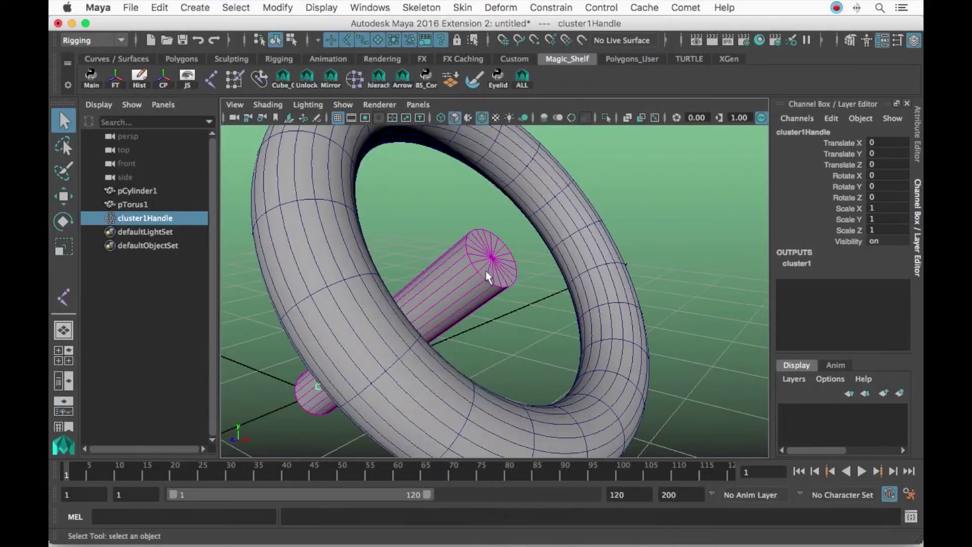
right_click_drag(493, 152, 435, 154)
left_click_drag(491, 253, 506, 272)
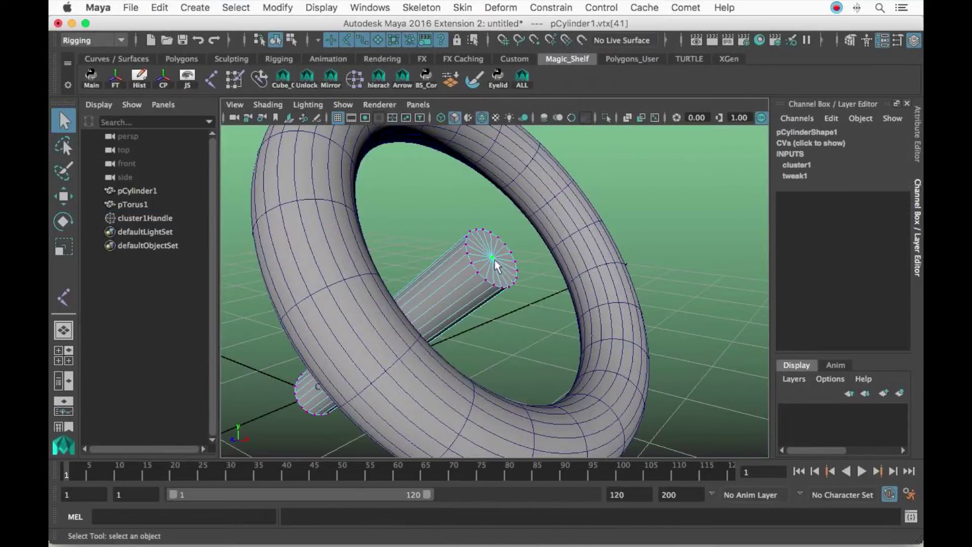
left_click(501, 7)
left_click(512, 55)
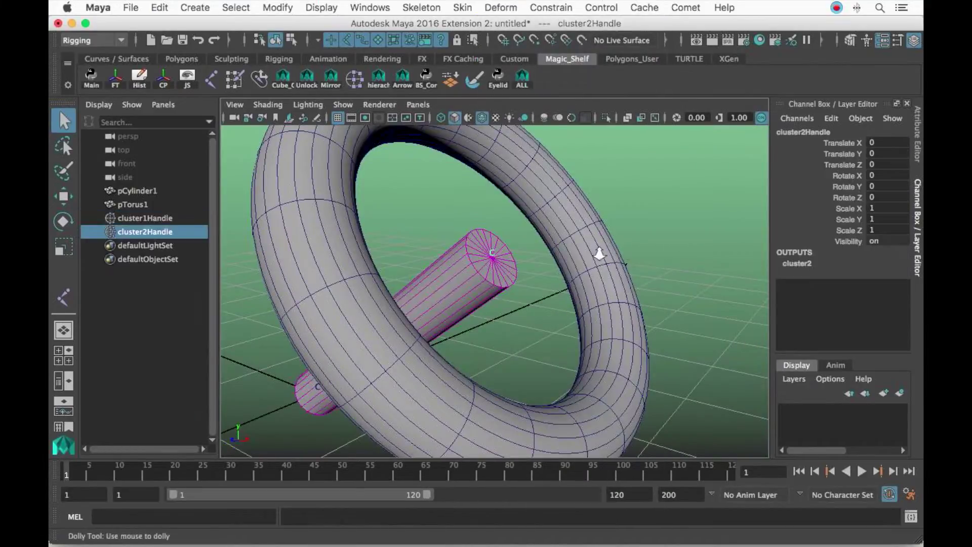
- Examine the cluster handles at the two ends of the column from several angles and close up
mouse_move(624, 248)
left_mouse_down("alt")
mouse_move(592, 217)
mouse_move(528, 279)
mouse_move(532, 253)
mouse_move(480, 231)
mouse_move(491, 230)
mouse_move(418, 323)
left_mouse_up("alt")
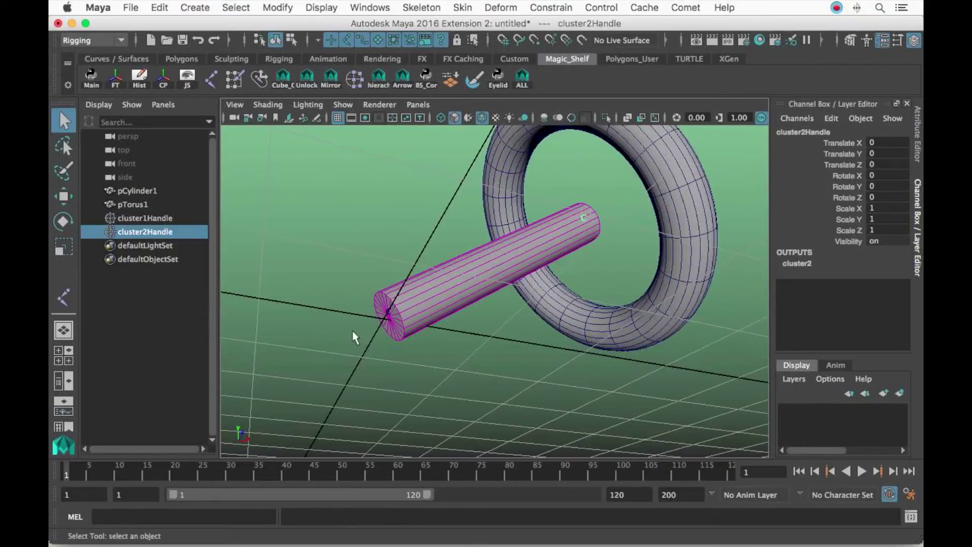
left_click_drag(606, 244, 509, 266, "alt")
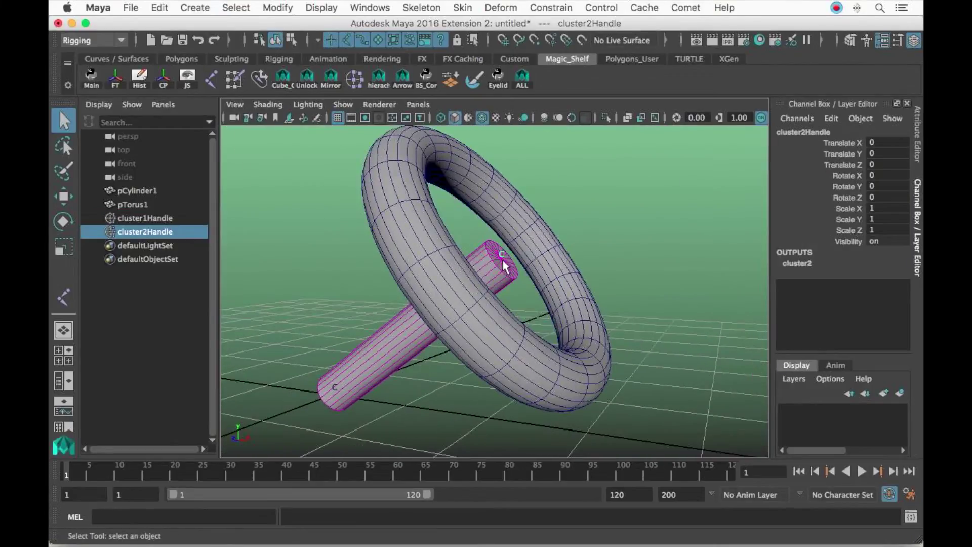
right_click_drag(503, 262, 572, 263, "alt")
left_click_drag(572, 263, 486, 258, "alt")
right_click_drag(487, 259, 520, 255, "alt")
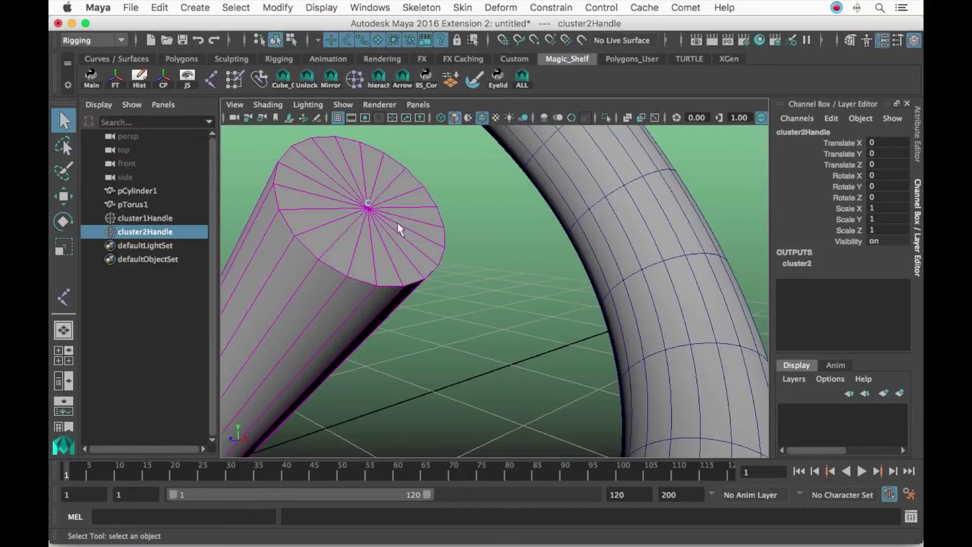
right_click_drag(390, 215, 324, 228, "alt")
middle_click_drag(407, 230, 446, 224, "alt")
right_click_drag(446, 224, 540, 217, "alt")
middle_click_drag(575, 211, 566, 226, "alt")
- Create a cluster on the torus from an edge loop running around the wheel, converted to vertices
right_click_drag(566, 226, 569, 167)
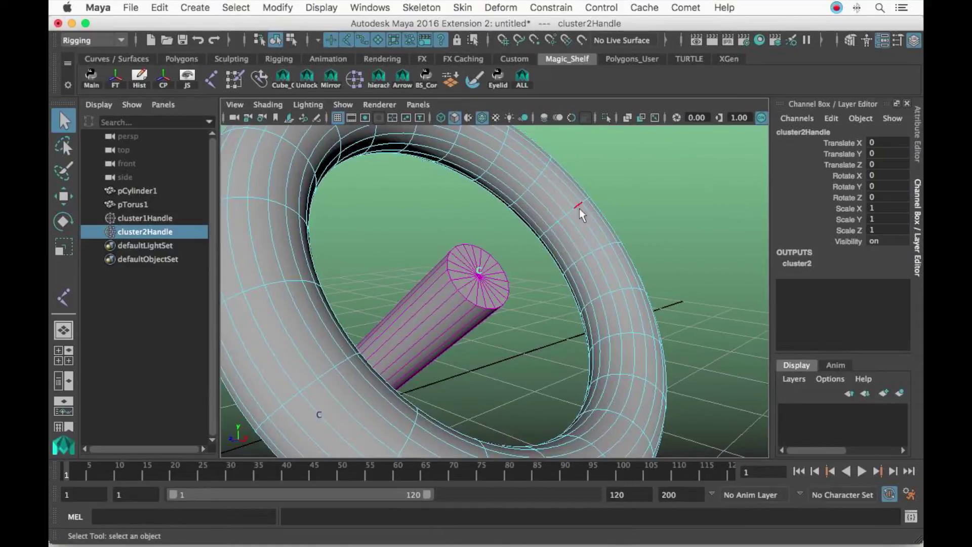
double_click(563, 236)
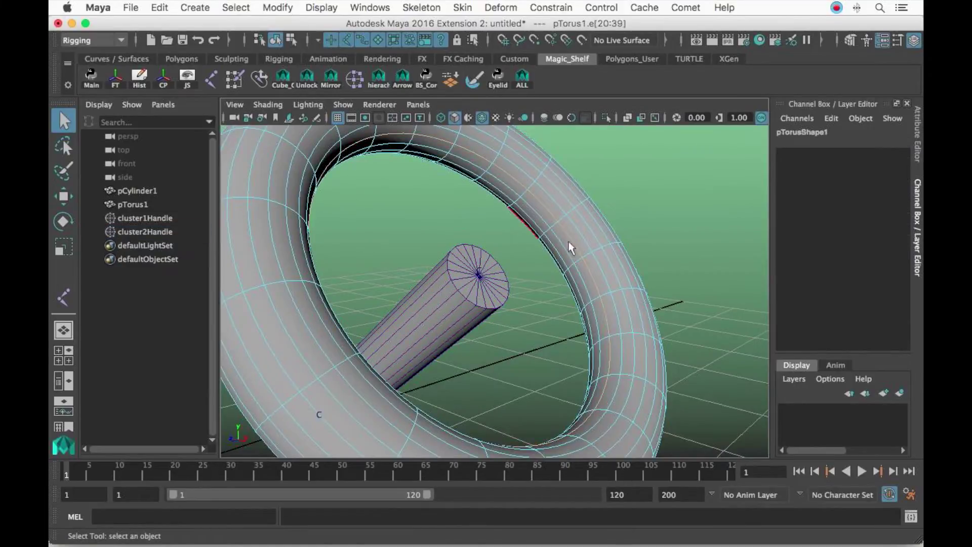
double_click(559, 249)
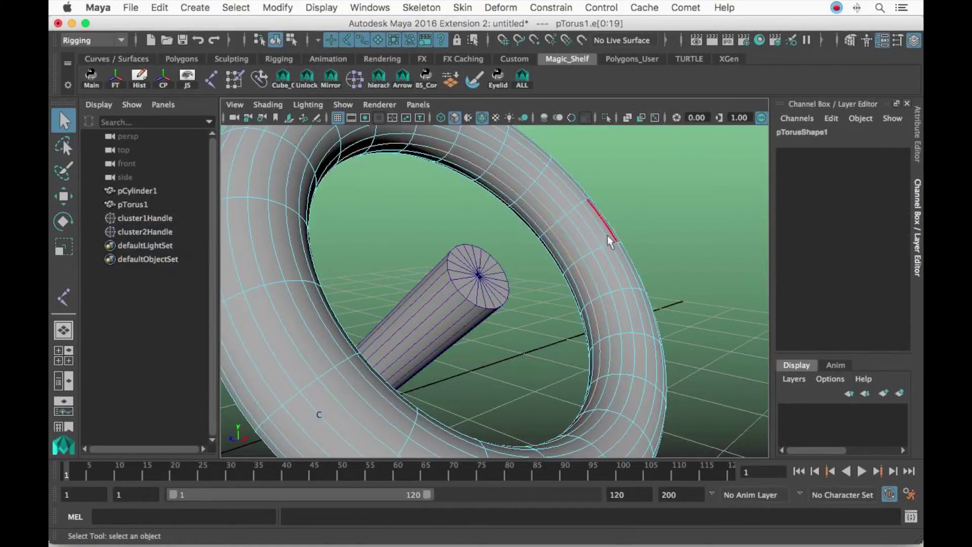
right_click(561, 215, "ctrl")
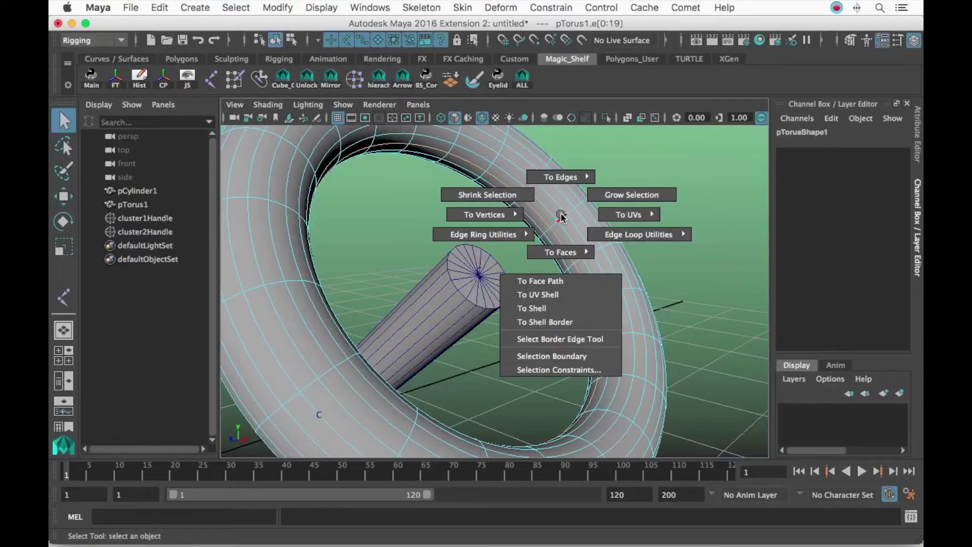
mouse_move(486, 215)
left_click(448, 222)
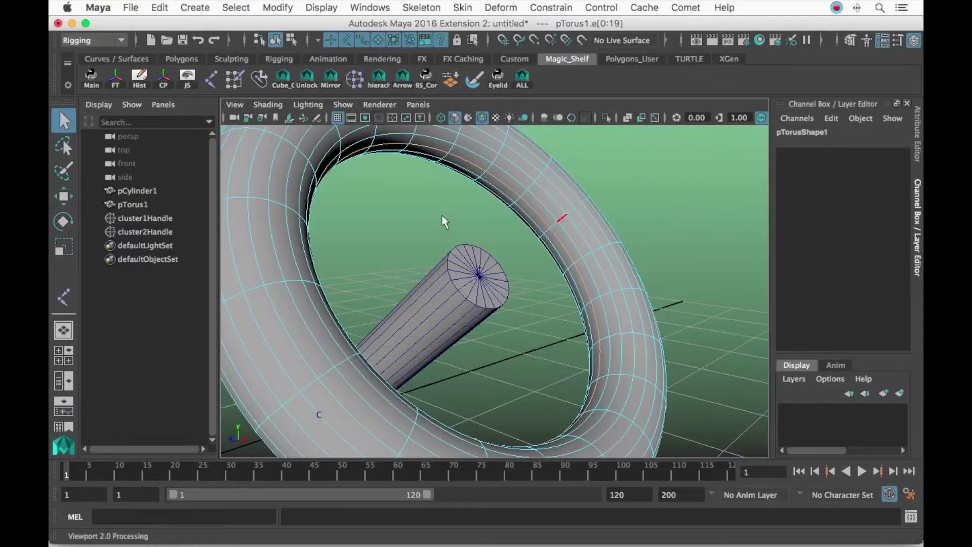
left_click(500, 7)
left_click(524, 56)
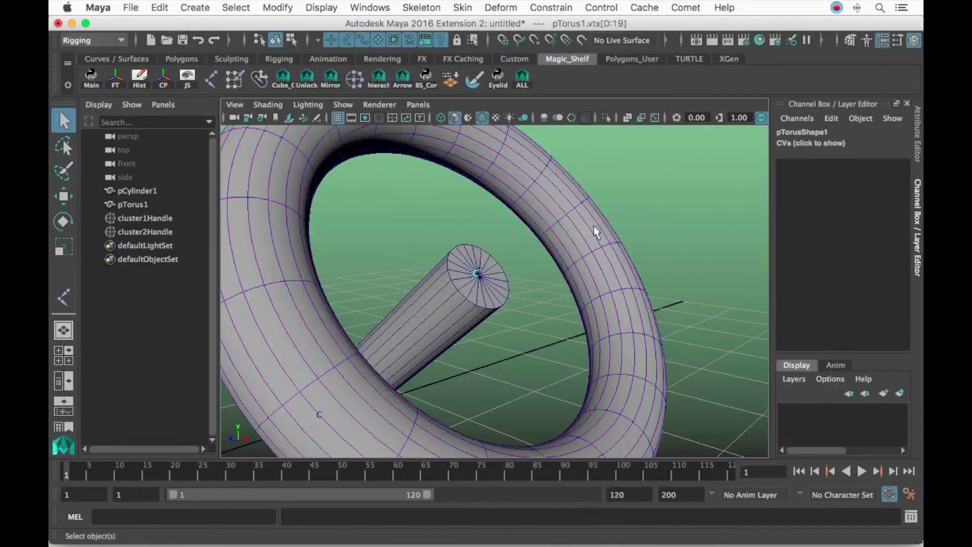
- Examine where the torus's cluster handle sits relative to the one at the column's upper end
left_click_drag(552, 284, 495, 277, "alt")
right_click_drag(495, 277, 429, 215, "alt")
middle_click_drag(430, 215, 502, 277, "alt")
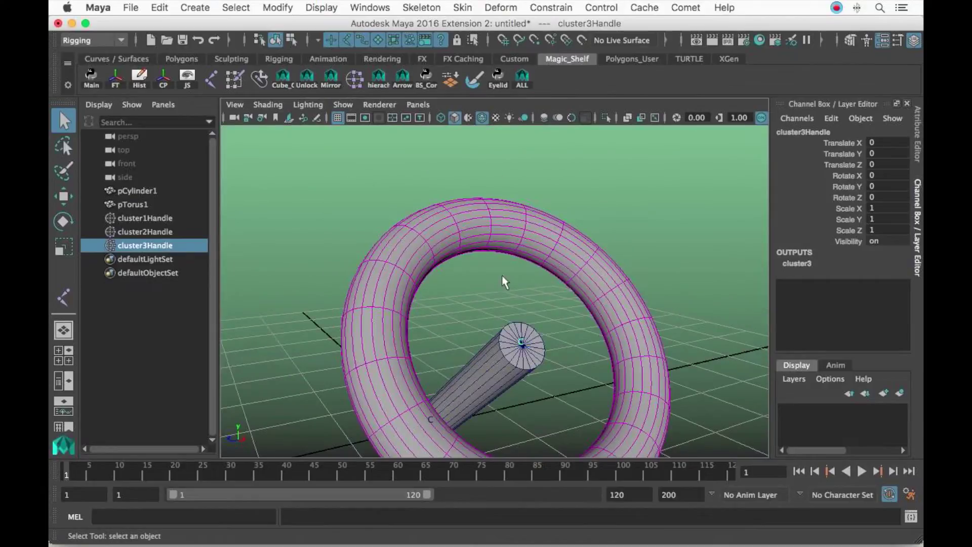
right_click_drag(588, 314, 648, 339, "alt")
middle_click_drag(552, 342, 516, 244, "alt")
right_click_drag(517, 244, 637, 260, "alt")
left_click_drag(673, 247, 623, 262, "alt")
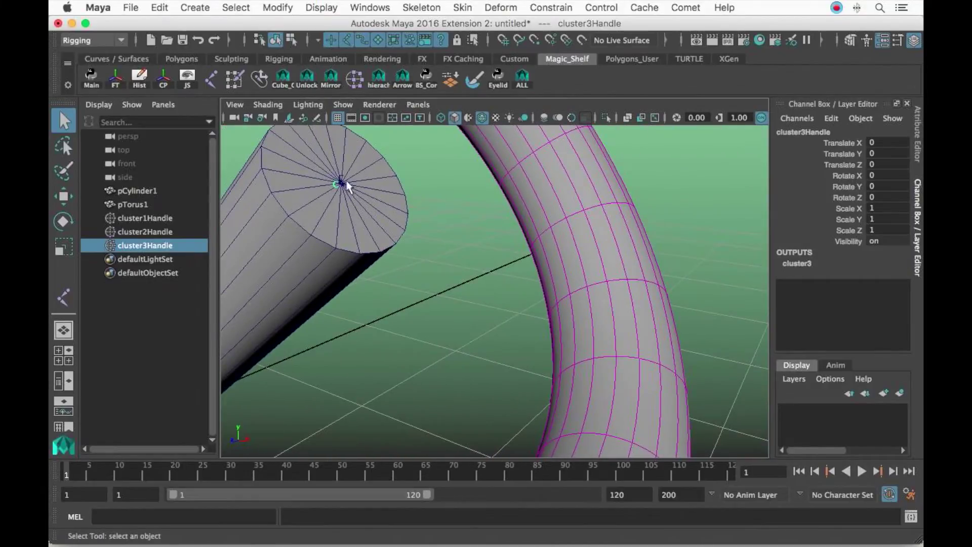
scroll(367, 193, "down", 5)
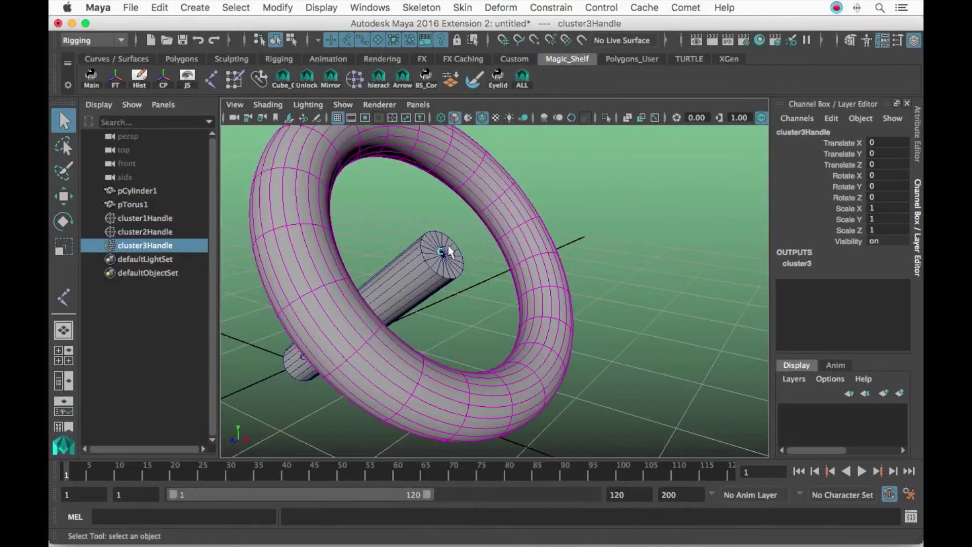
left_click_drag(443, 256, 404, 282, "alt")
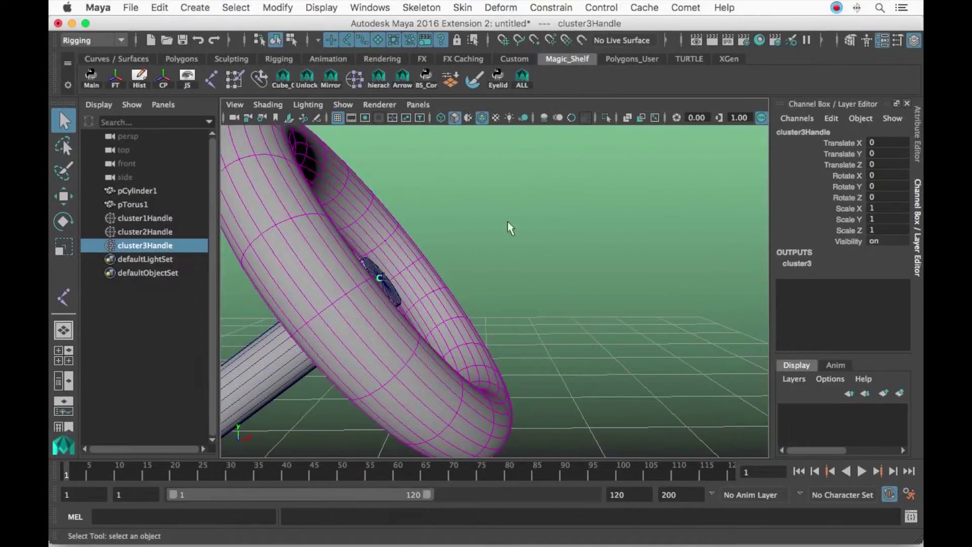
left_click_drag(507, 221, 457, 220, "alt")
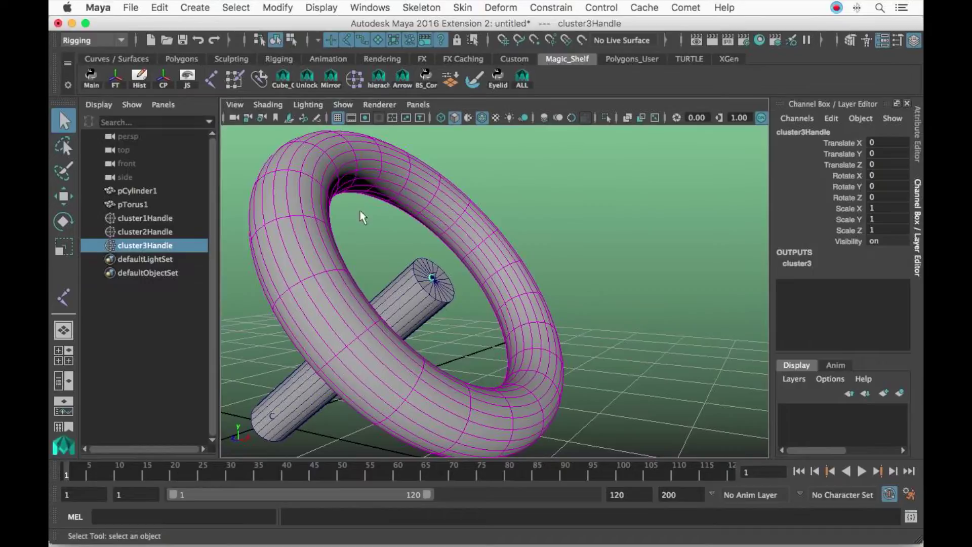
- Delete the torus's cluster handle from the scene
key("Delete")
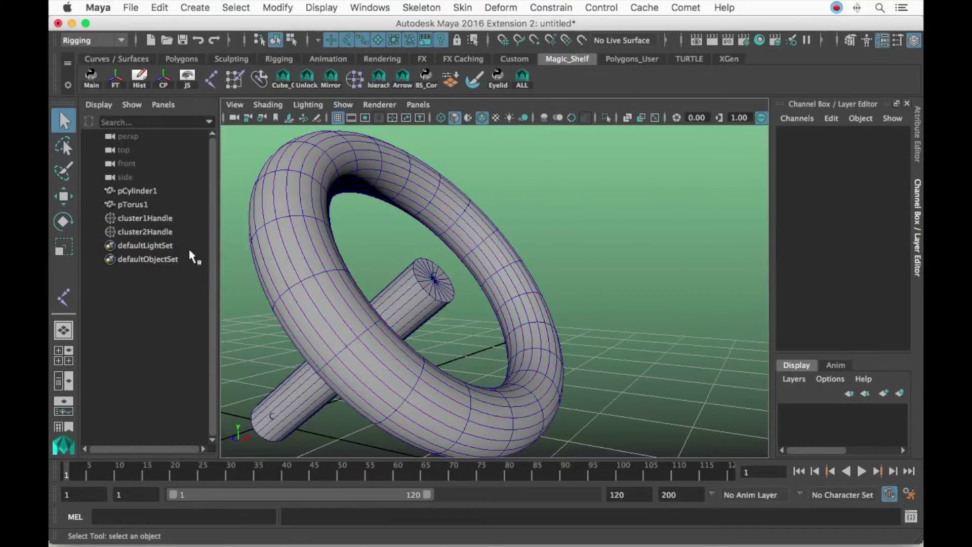
left_click_drag(415, 281, 529, 235, "alt")
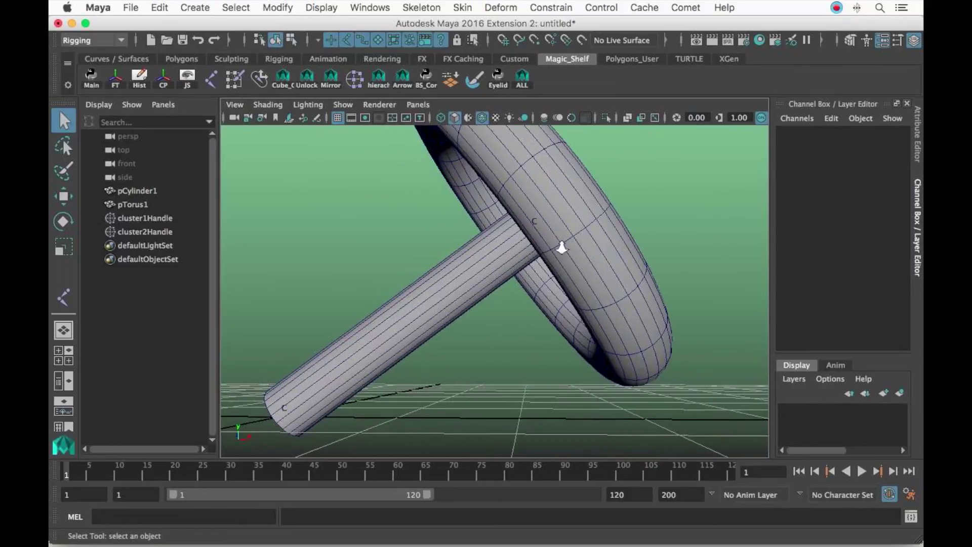
right_click_drag(561, 248, 519, 274, "alt")
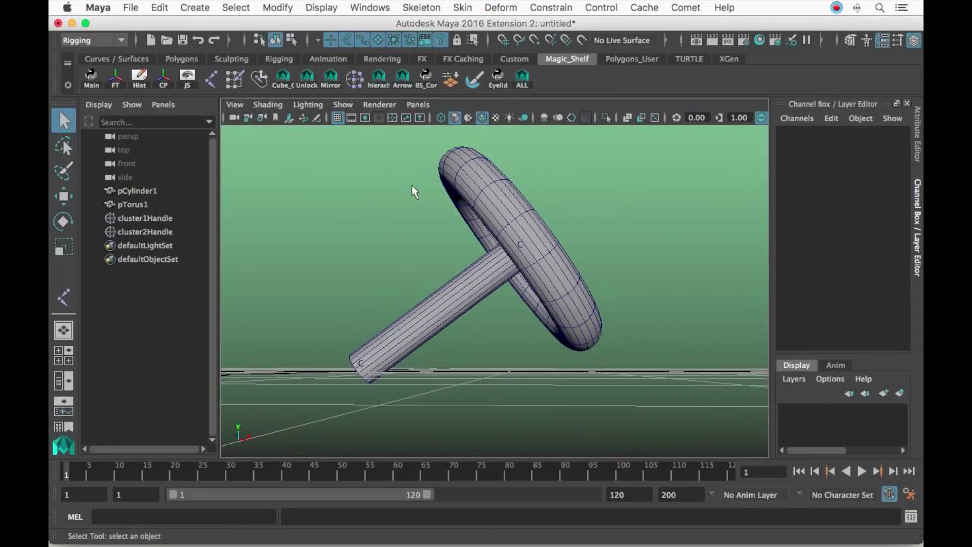
- Hide polygon objects in the viewport so only the two column cluster handles are displayed
left_click(342, 104)
left_click(344, 104)
left_click(345, 103)
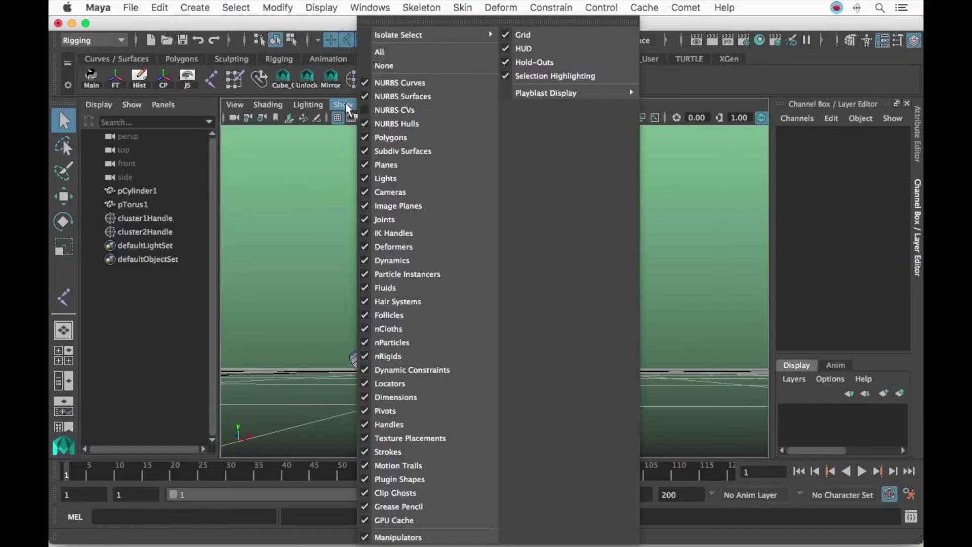
left_click(400, 137)
left_click_drag(486, 250, 487, 257, "alt")
middle_click_drag(488, 258, 556, 267, "alt")
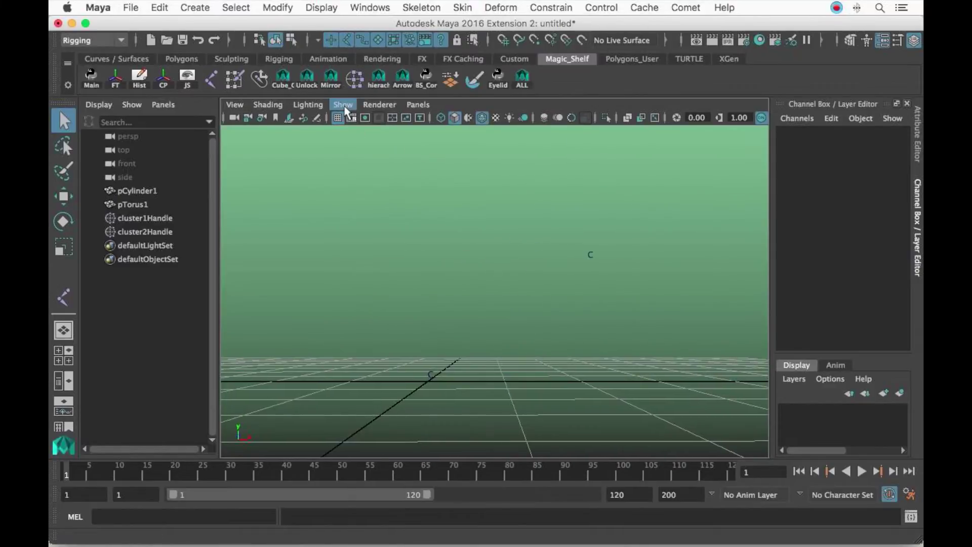
left_click(344, 104)
left_click(345, 105)
- Try to create a two-joint chain between the cluster handles with point snapping, and delete the joints
left_click(468, 6)
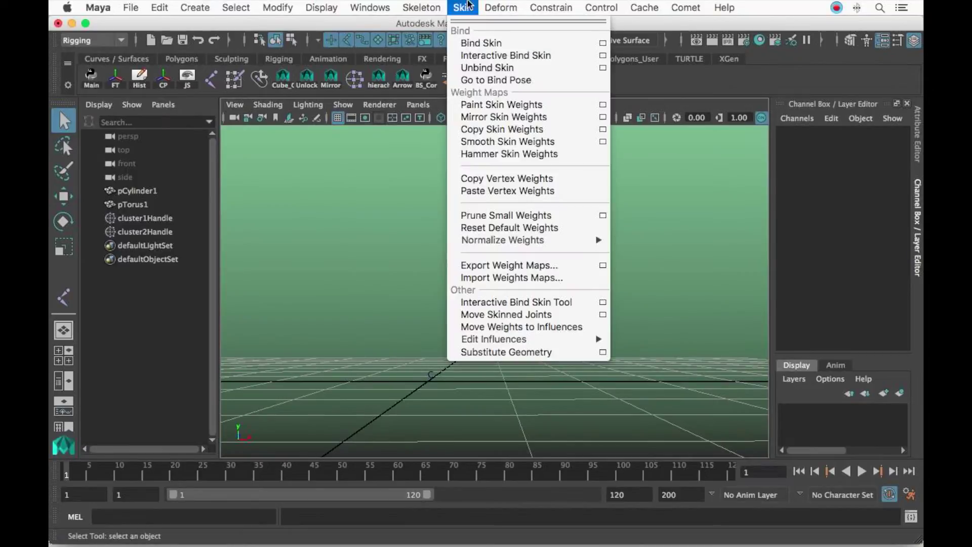
mouse_move(422, 7)
left_click(440, 43)
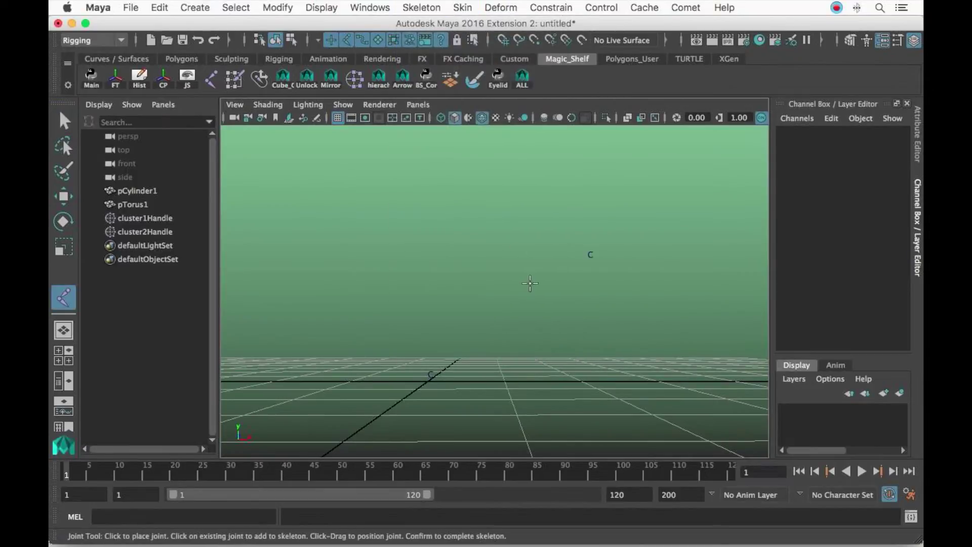
left_click_drag(511, 311, 500, 318, "alt")
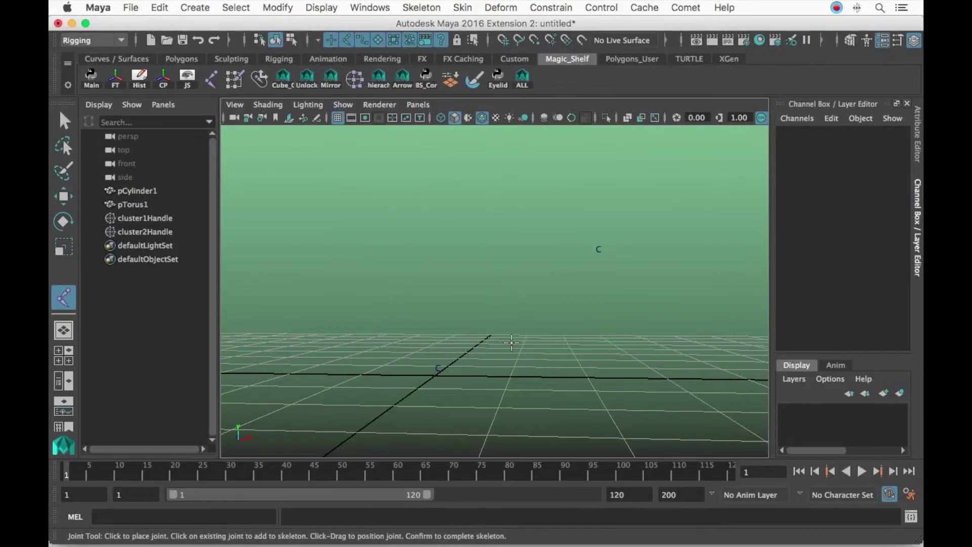
left_click(483, 326)
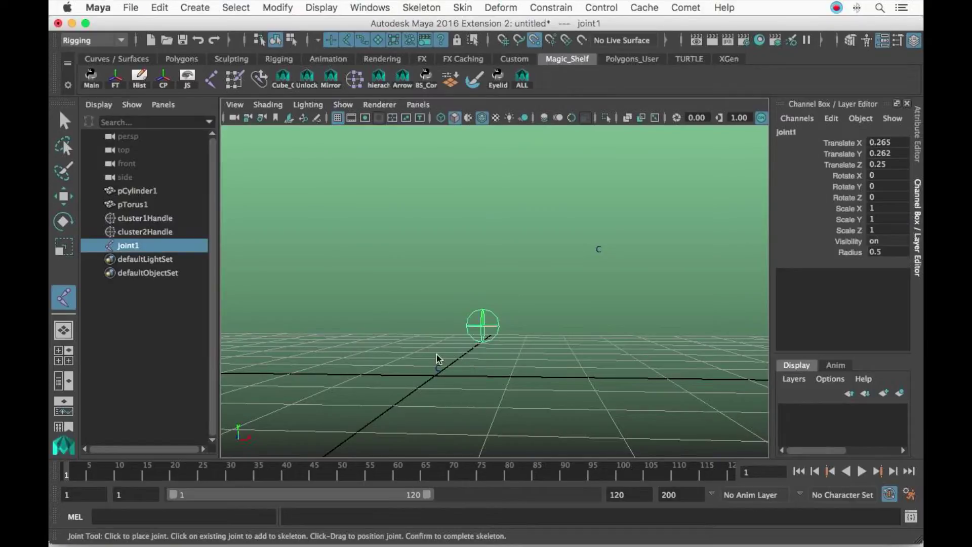
left_click(599, 248)
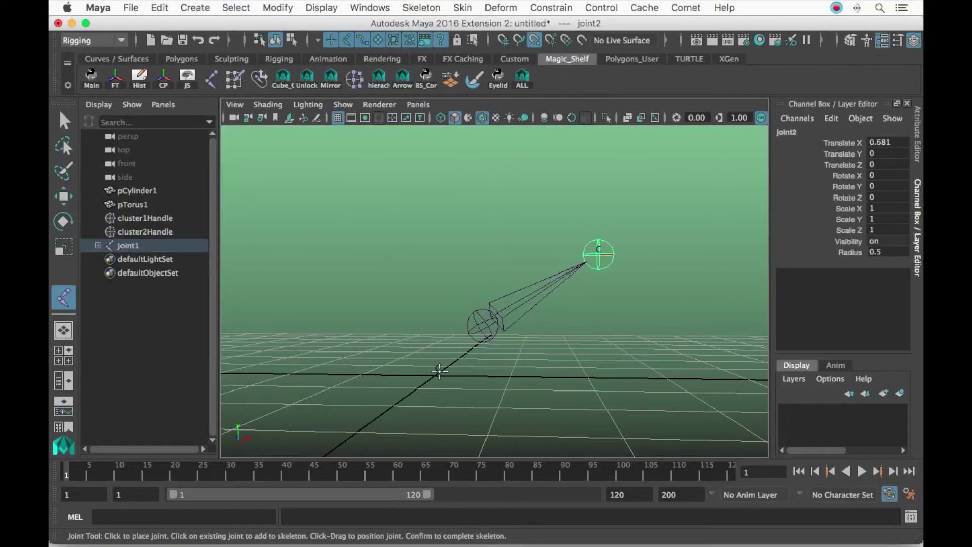
mouse_move(488, 345)
left_mouse_down("alt")
mouse_move(493, 360)
mouse_move(505, 357)
mouse_move(499, 351)
left_mouse_up("alt")
key("Return")
key("Delete")
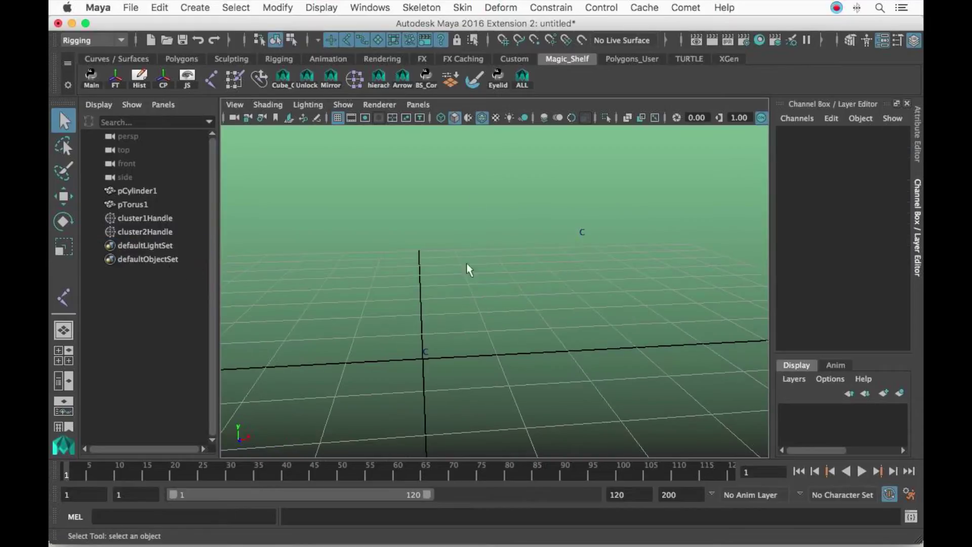
- Enable Display Rotate Pivot on the lower and upper cluster handles
left_click_drag(423, 351, 435, 355)
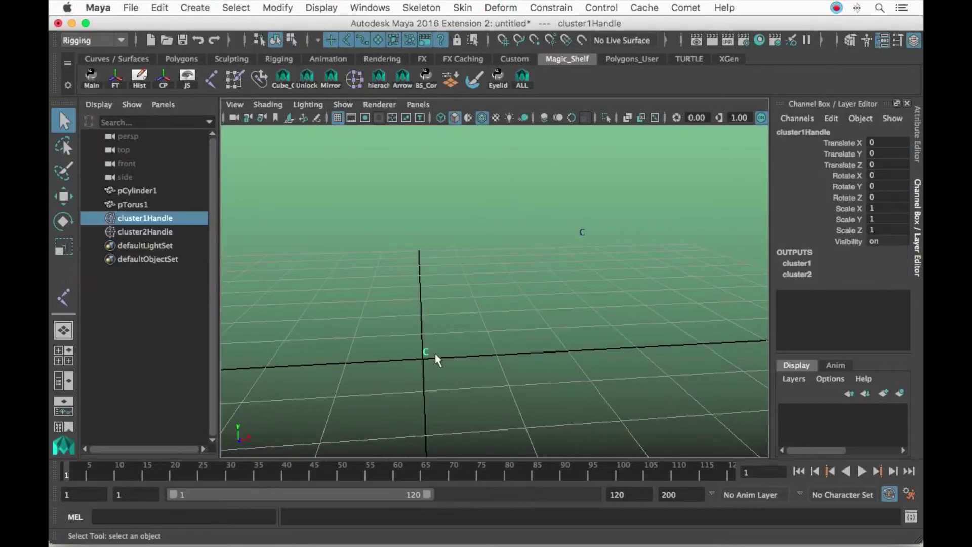
left_click(919, 154)
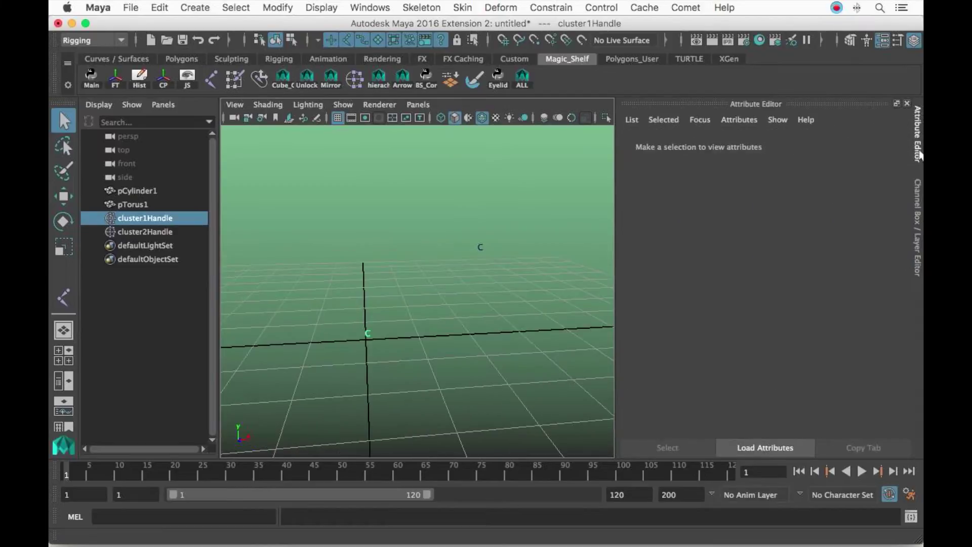
left_click(919, 152)
left_click(919, 150)
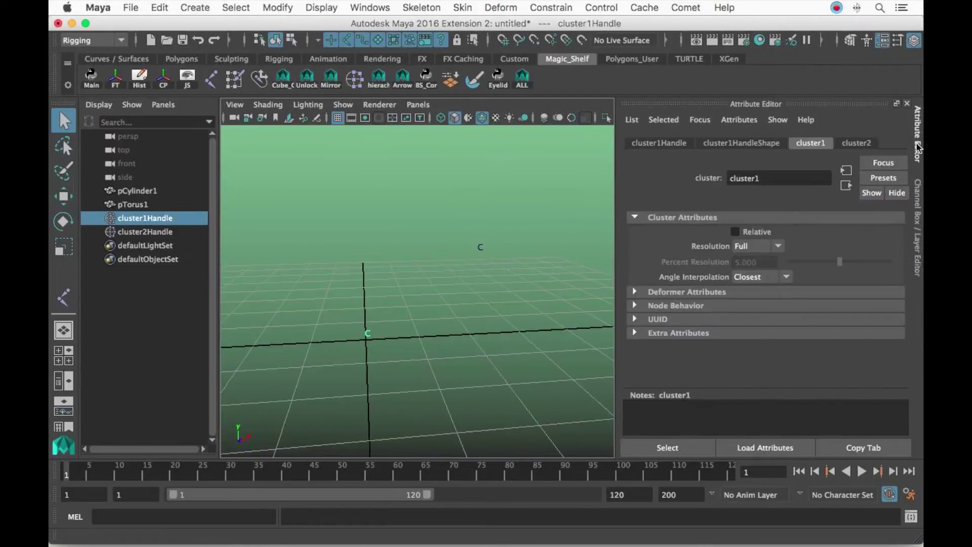
left_click(670, 145)
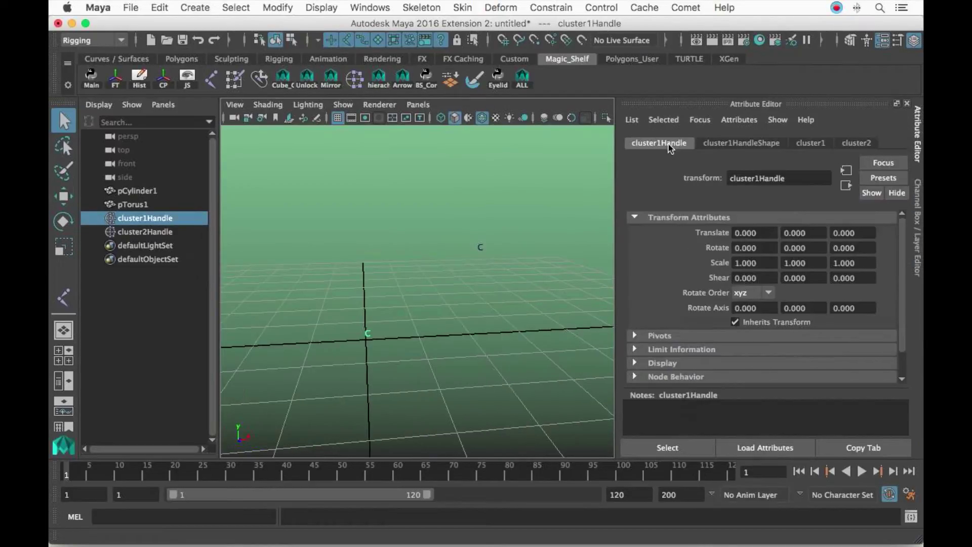
left_click(673, 335)
left_click(769, 349)
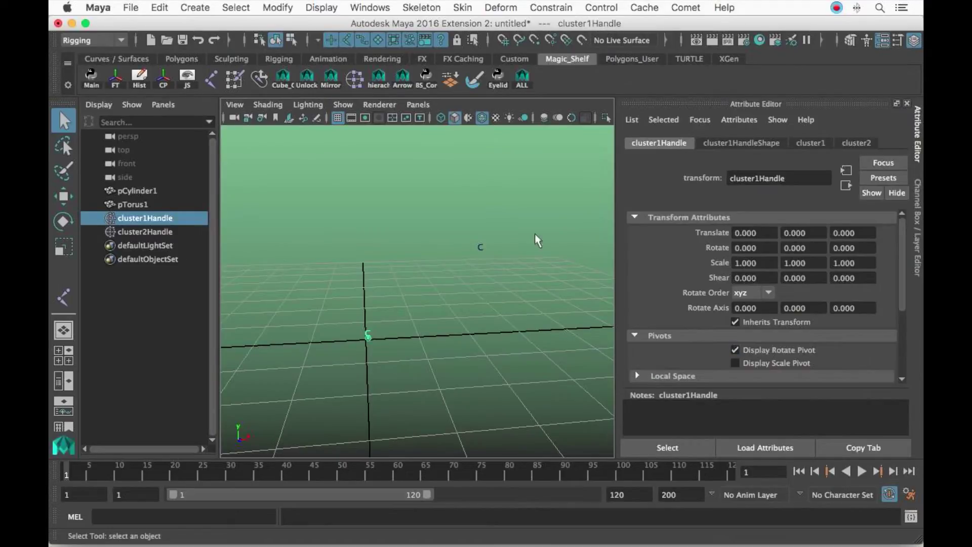
left_click_drag(470, 220, 521, 296)
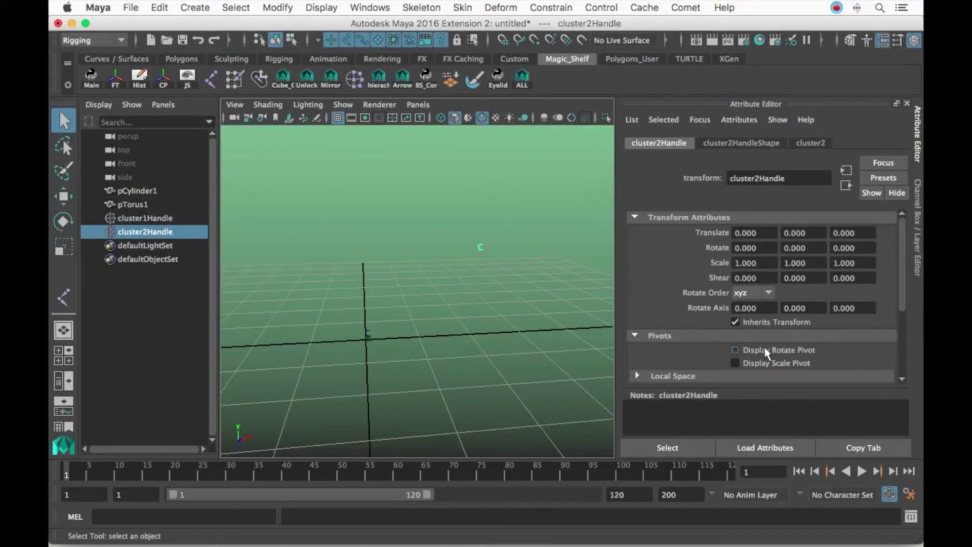
left_click(537, 322)
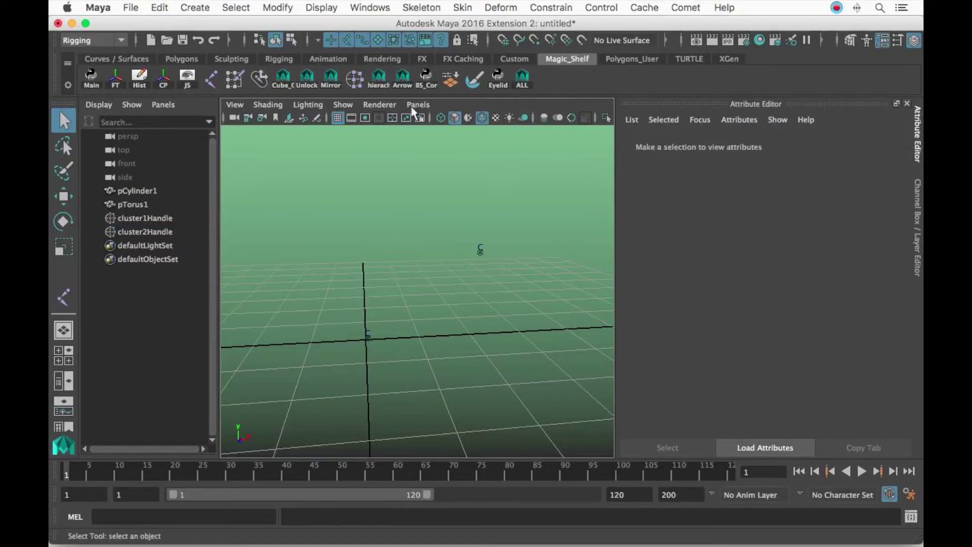
- Create a two-joint chain from the lower cluster handle to the upper cluster handle
left_click(463, 7)
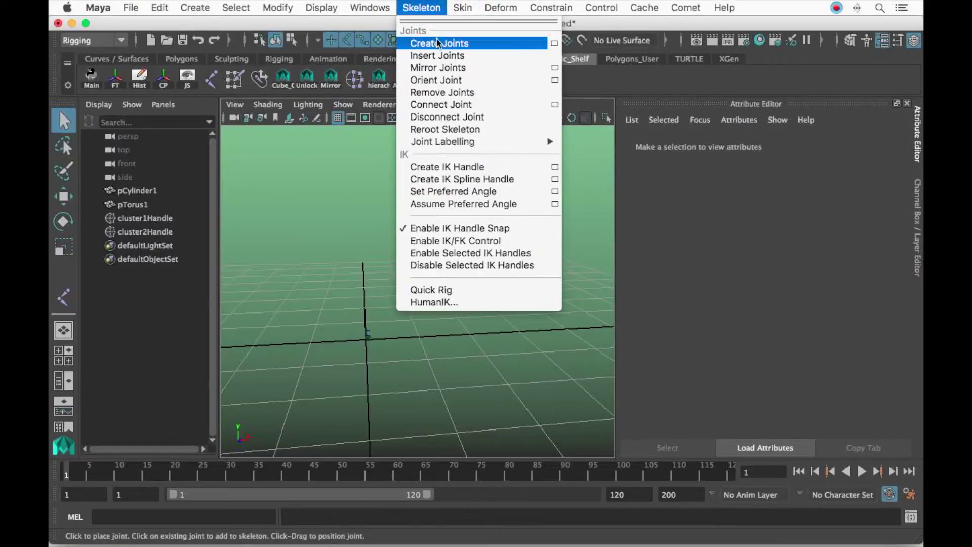
left_click(439, 43)
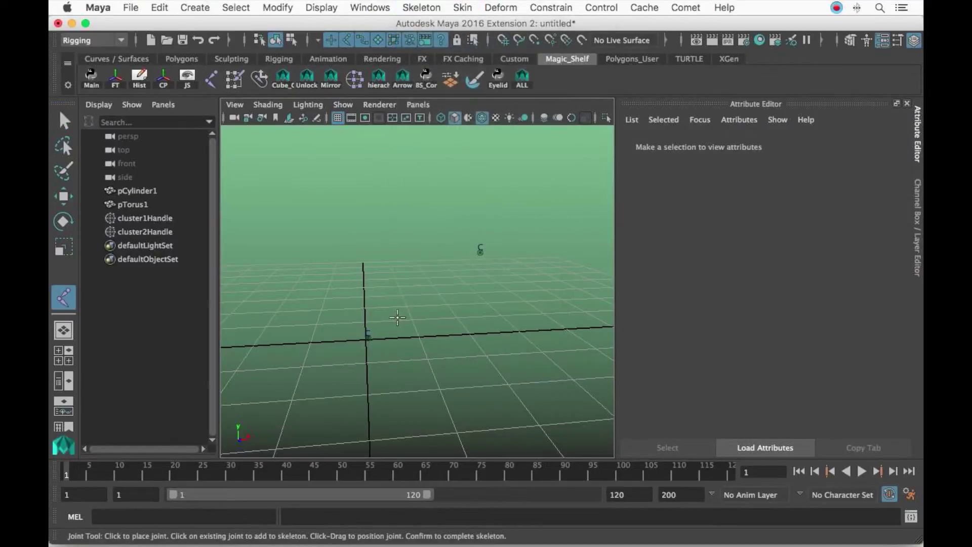
left_click(368, 338)
left_click(480, 252)
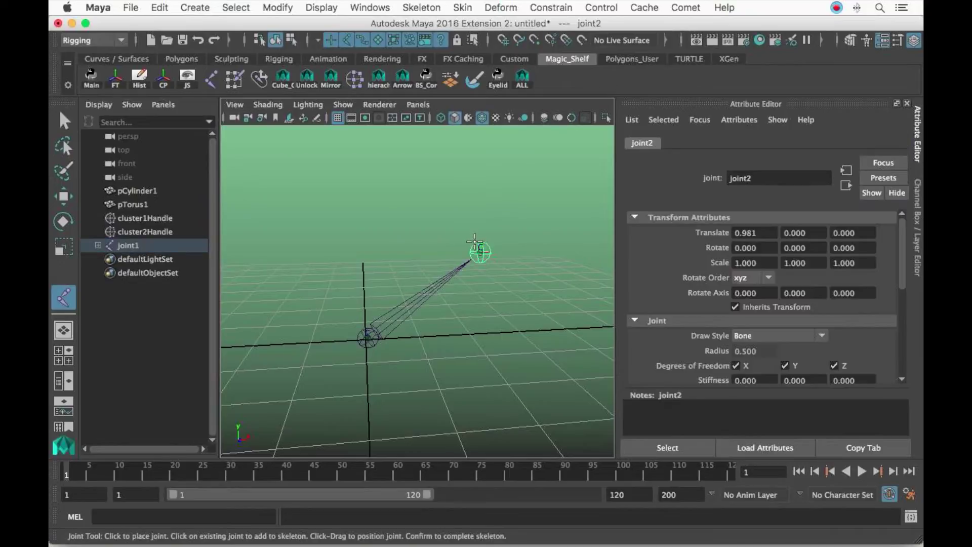
key("q")
- Delete both cluster handles from the scene and bring up the Channel Box
left_click(167, 221)
left_click(167, 232, "shift")
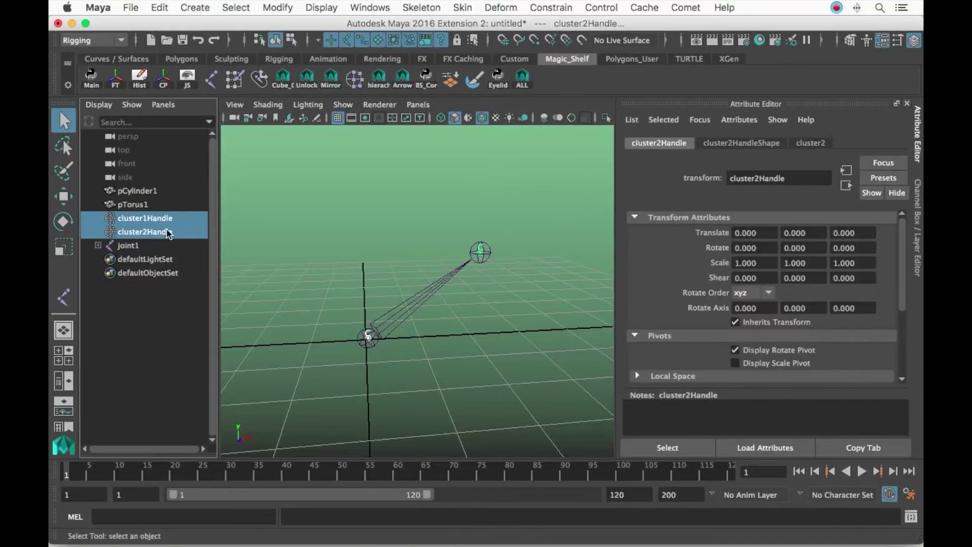
key("Delete")
left_click(918, 228)
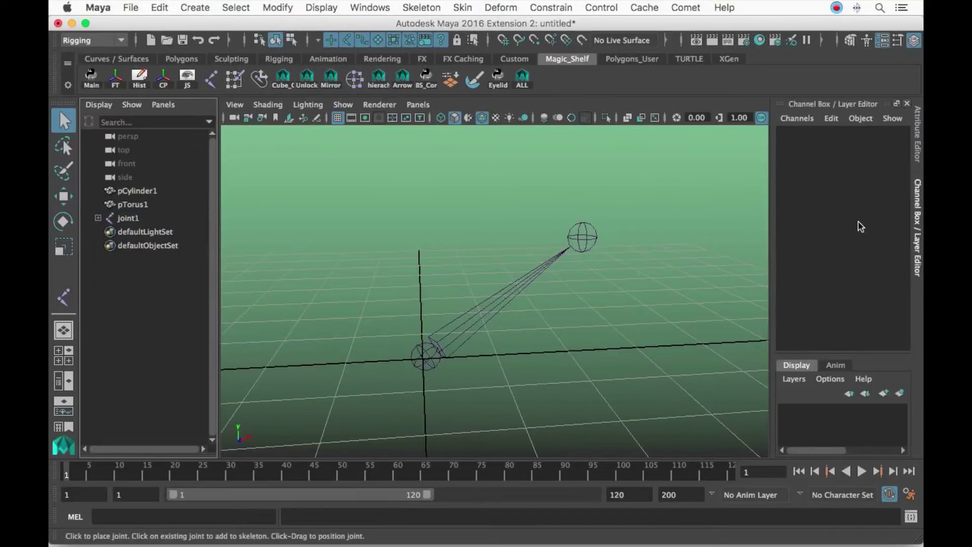
- Redisplay the polygon objects in the viewport
left_click(344, 104)
left_click(384, 48)
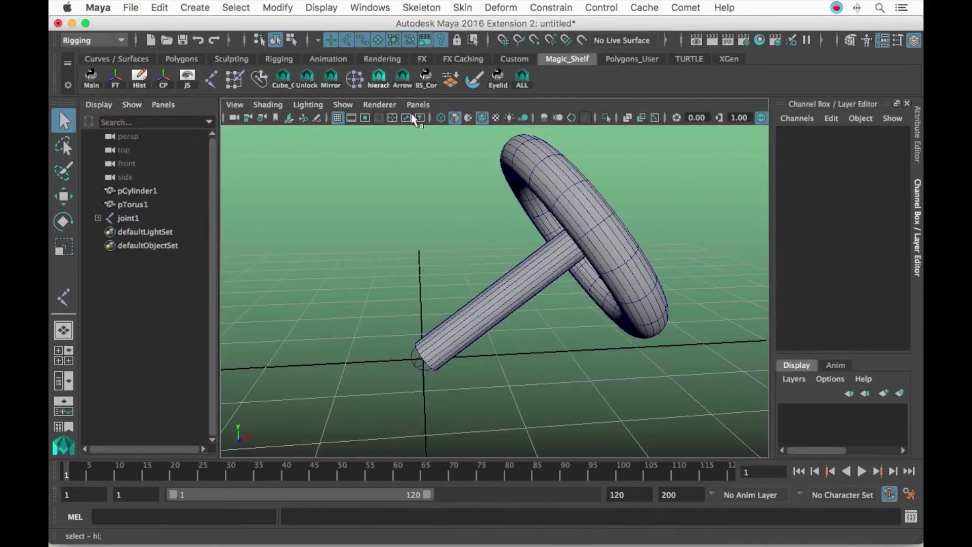
mouse_move(504, 286)
left_mouse_down("alt")
mouse_move(518, 291)
mouse_move(511, 278)
left_mouse_up("alt")
left_click_drag(561, 191, 476, 172, "alt")
- Enable X-Ray Joints so the joints draw through the column and wheel meshes
left_click(257, 106)
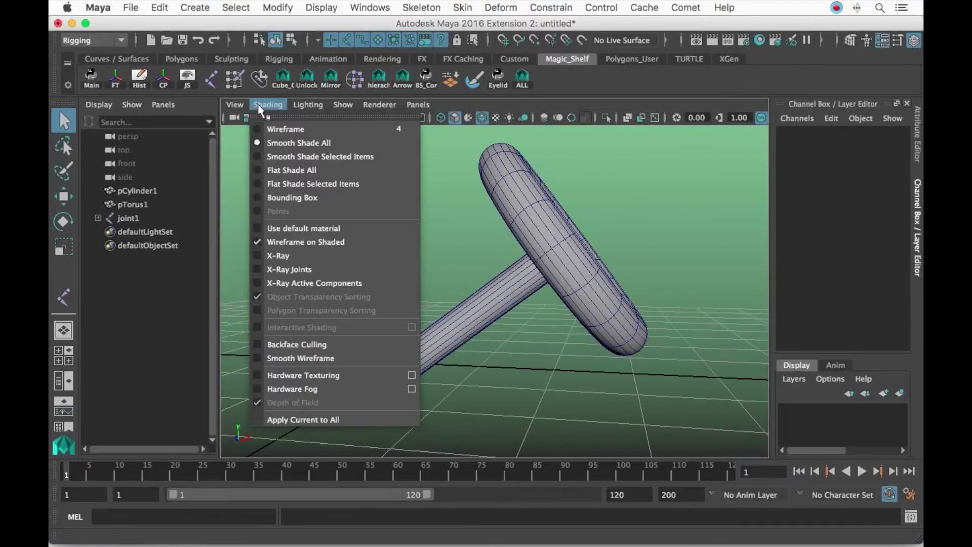
left_click(320, 269)
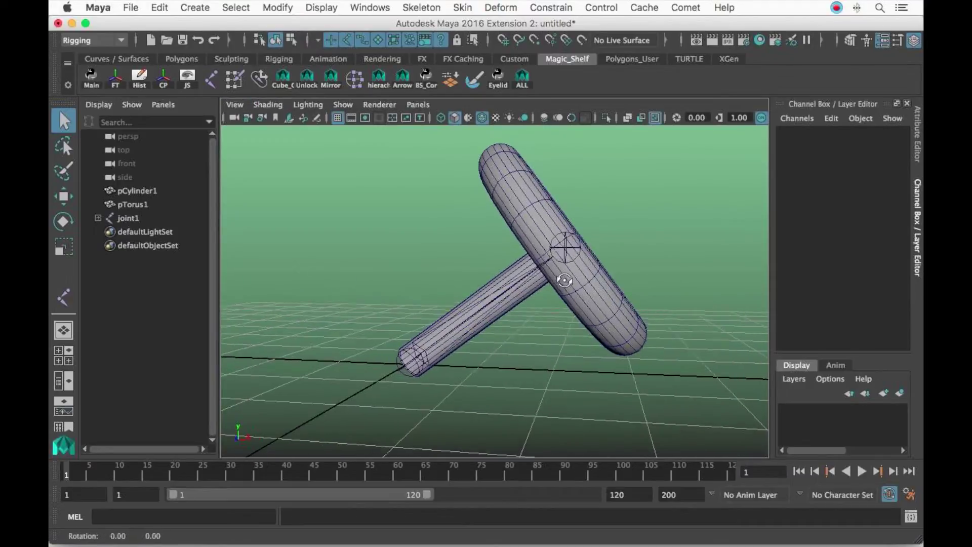
left_click_drag(565, 280, 440, 336, "alt")
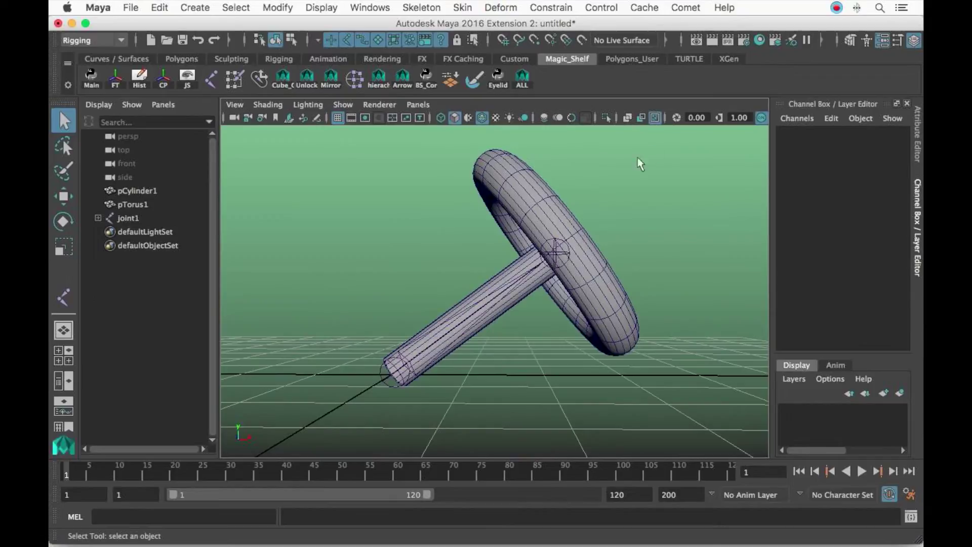
left_click(656, 115)
left_click(656, 118)
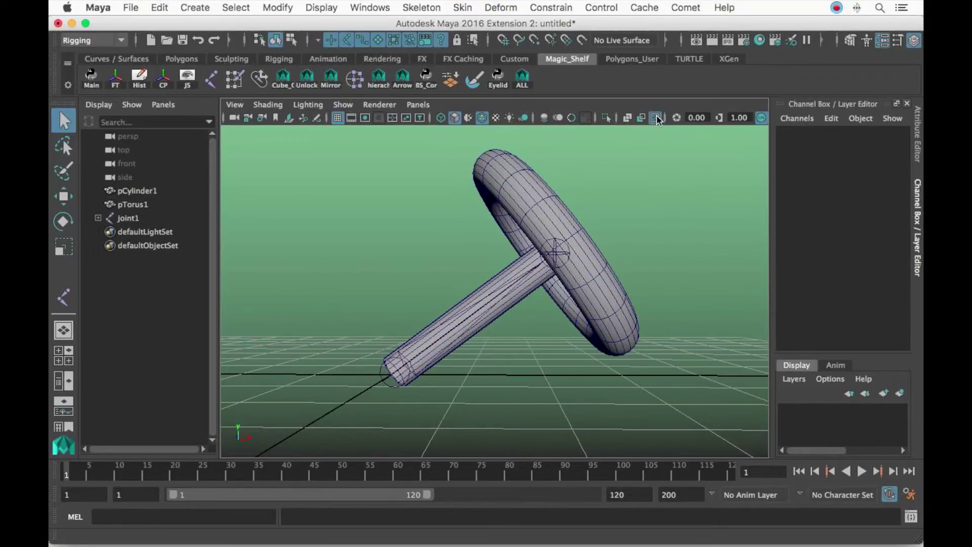
- Examine how the base joint and its child joint line up with the two ends of the column
left_click(97, 217)
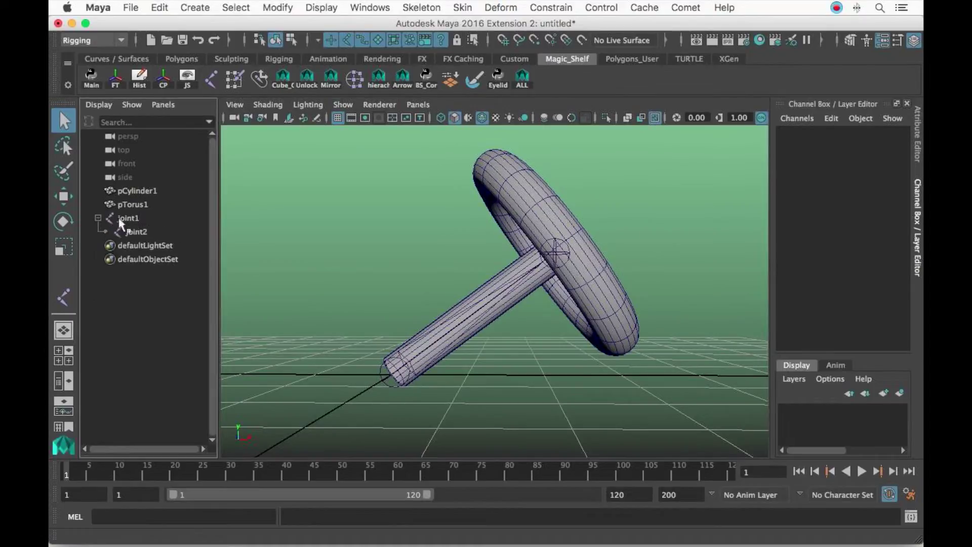
left_click_drag(506, 329, 517, 354, "alt")
right_click_drag(516, 353, 482, 341, "alt")
middle_click_drag(481, 341, 501, 291, "alt")
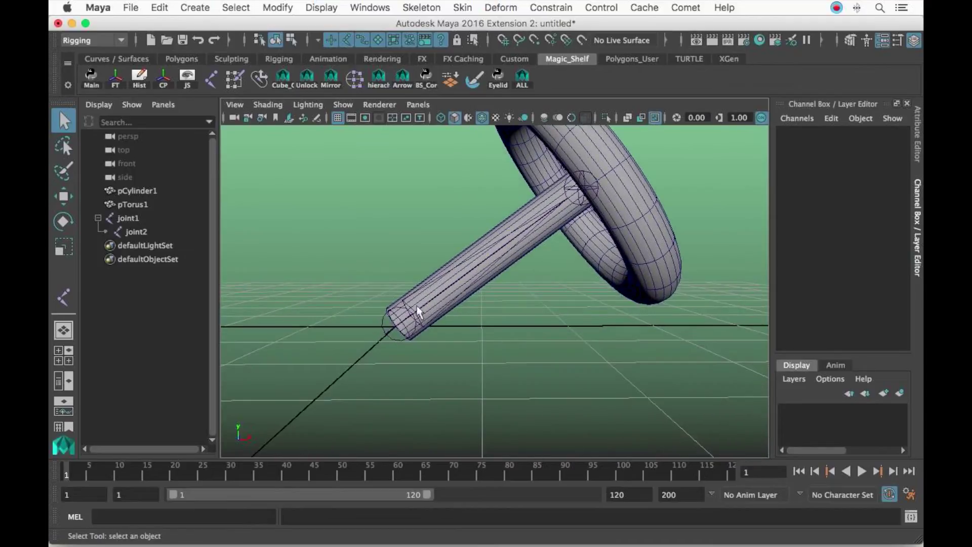
left_click(405, 318)
left_click_drag(405, 318, 521, 230, "alt")
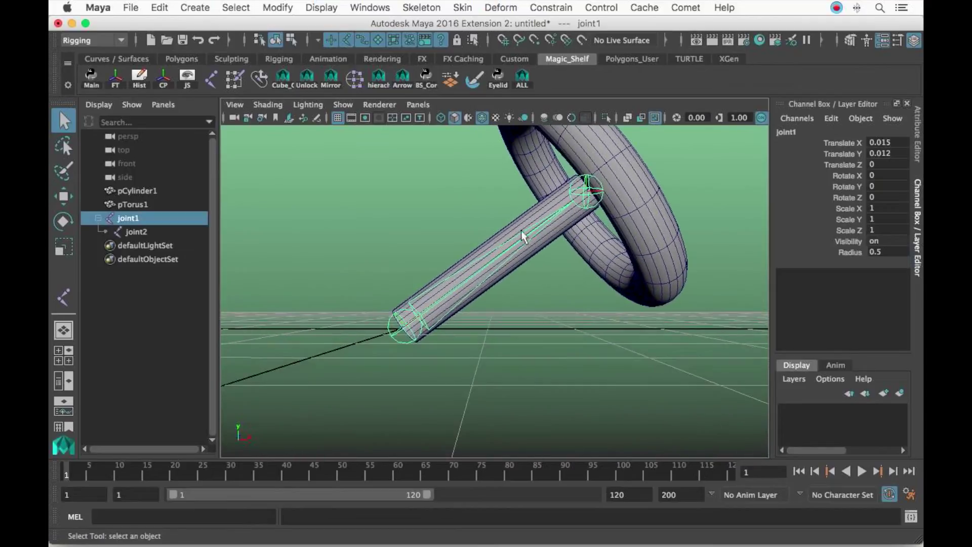
left_click(594, 191)
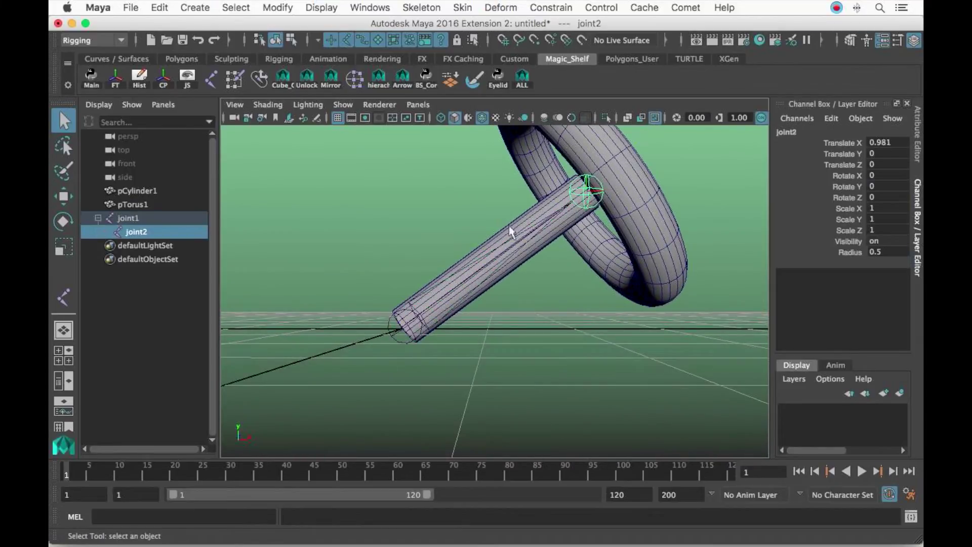
left_click_drag(582, 235, 455, 207, "alt")
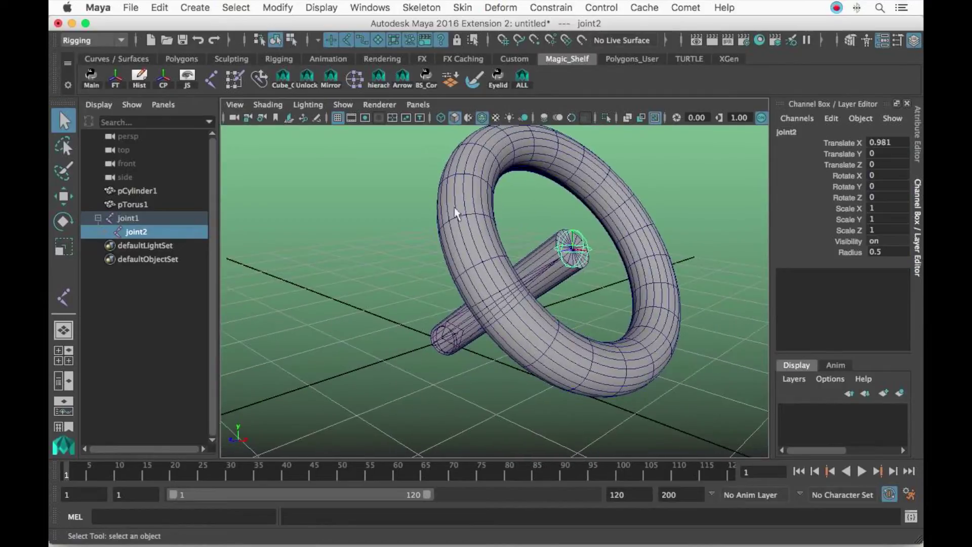
left_click_drag(624, 238, 563, 276, "alt")
left_click(384, 254)
- Create a NURBS circle at the origin as the wheel control
left_click(196, 7)
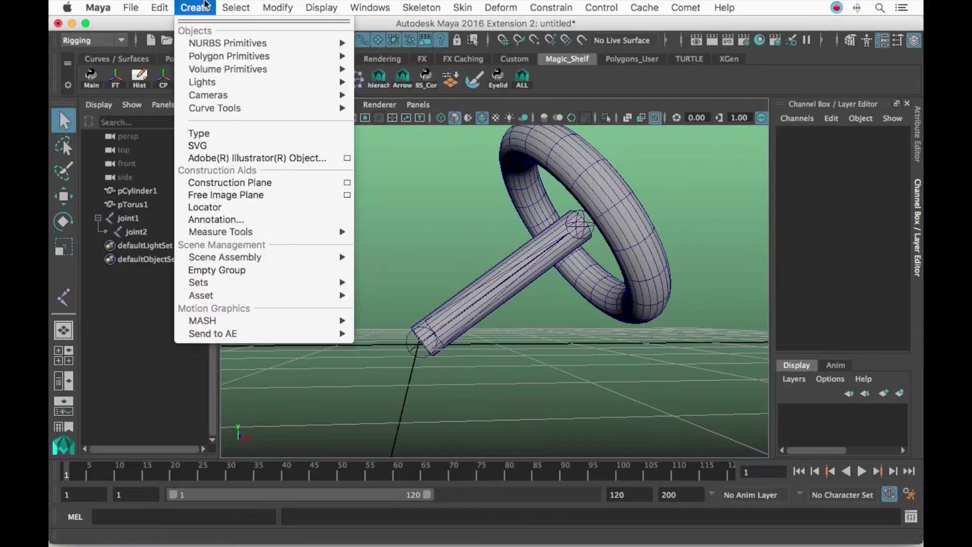
mouse_move(228, 43)
left_click(412, 123)
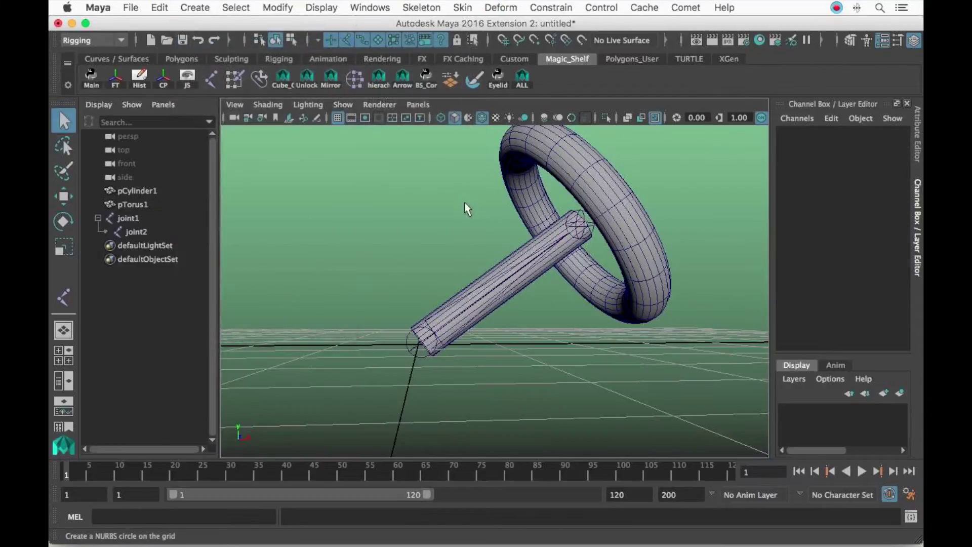
left_click_drag(591, 307, 507, 311, "alt")
- Try to rotate the circle by hand to match the column's tilt, and undo the rotation
key("e")
left_click_drag(507, 311, 496, 293, "alt")
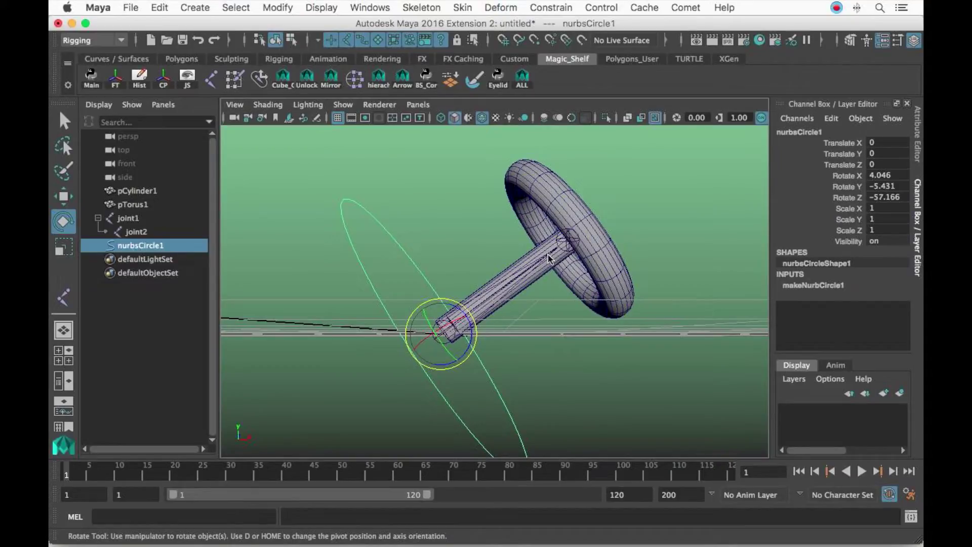
key("ctrl+z")
left_click_drag(517, 280, 446, 326, "alt")
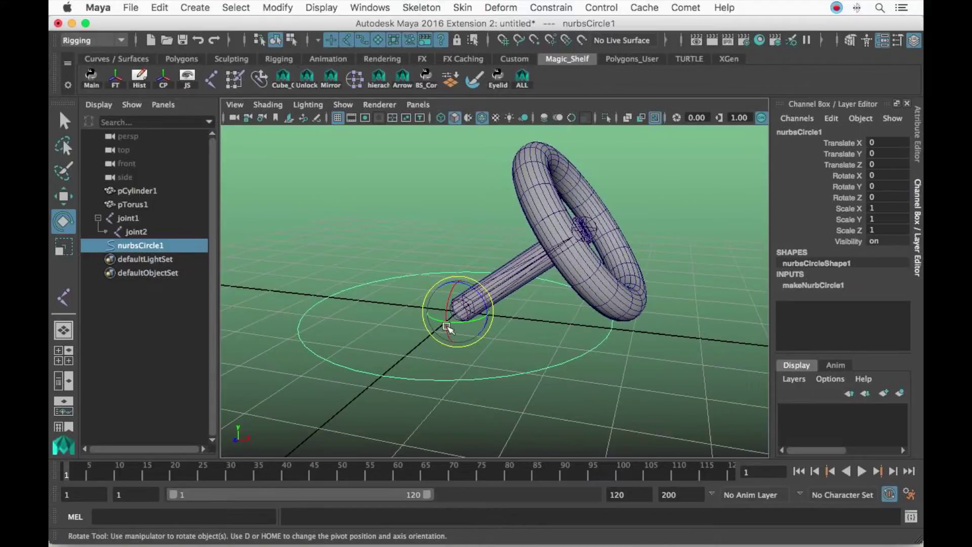
- Group the NURBS circle under a new parent group and select that group
key("ctrl+g")
left_click(99, 246)
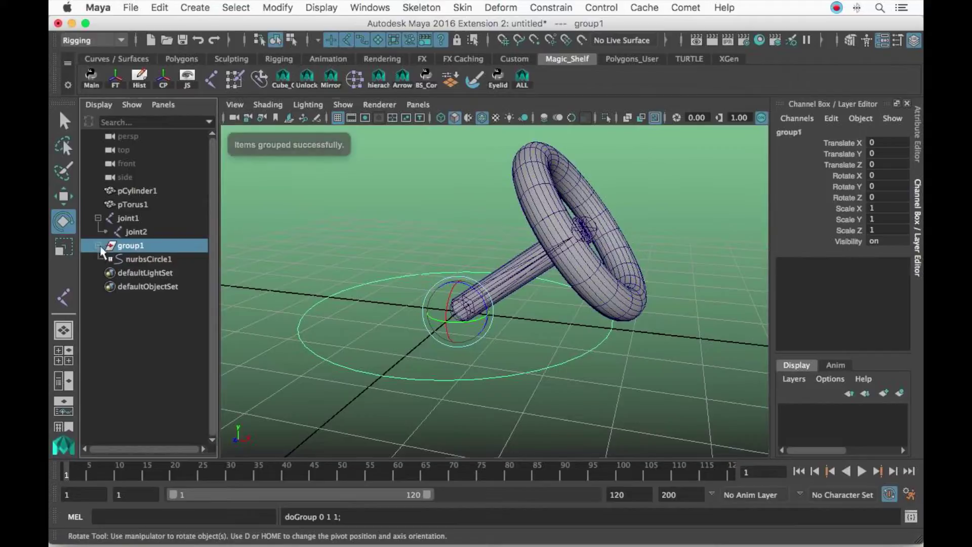
double_click(152, 259)
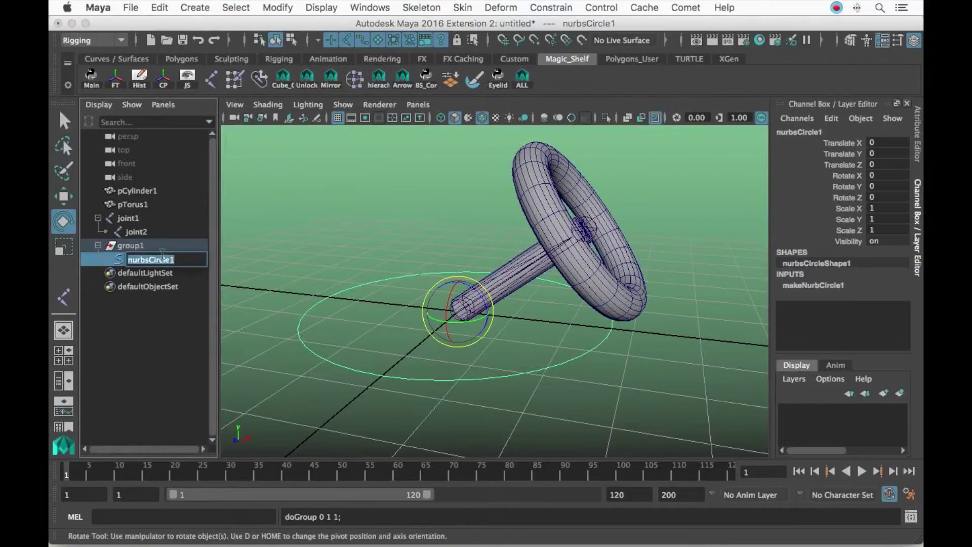
left_click(160, 246)
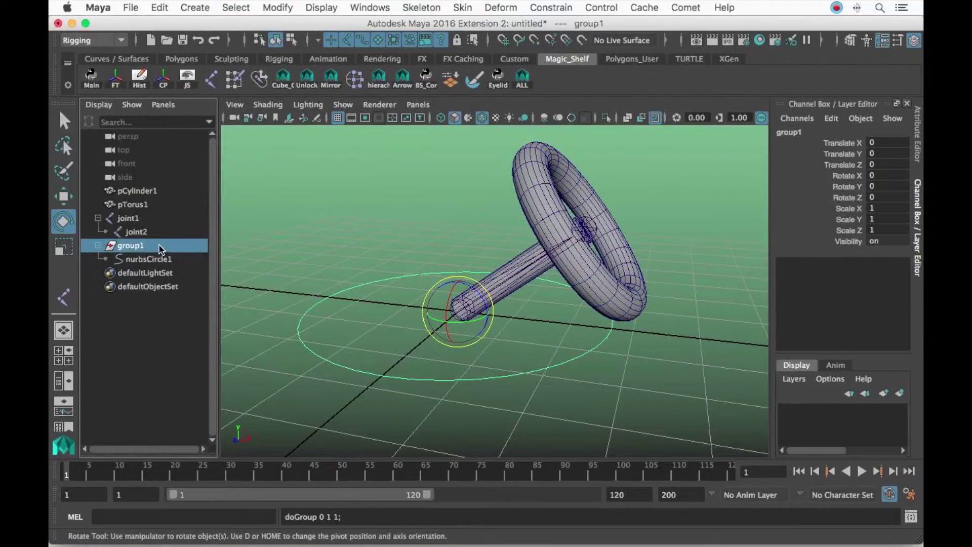
- Rotate the group to about -56.7 in Z to tilt the circle, and compare the circle's and group's channel values
left_click_drag(487, 310, 554, 284)
left_click(175, 261)
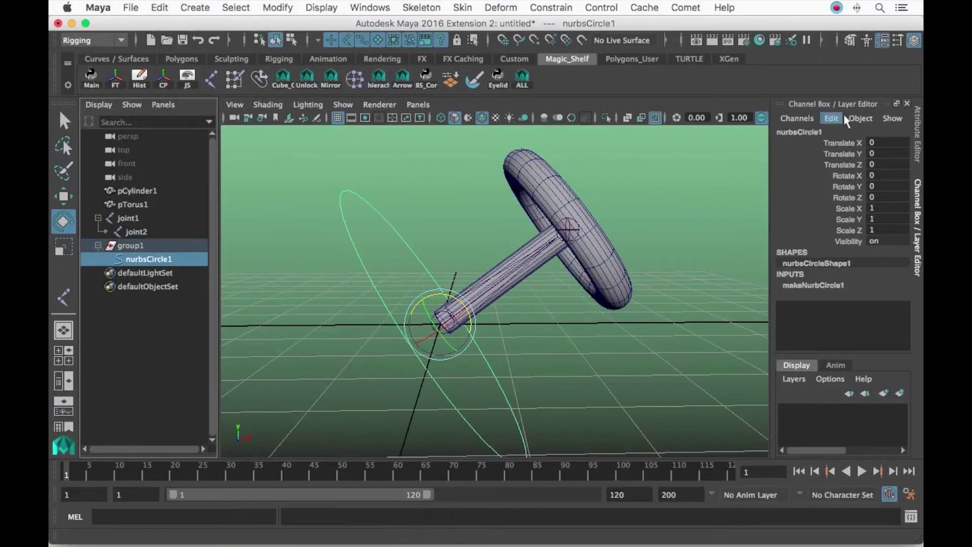
left_click(154, 247)
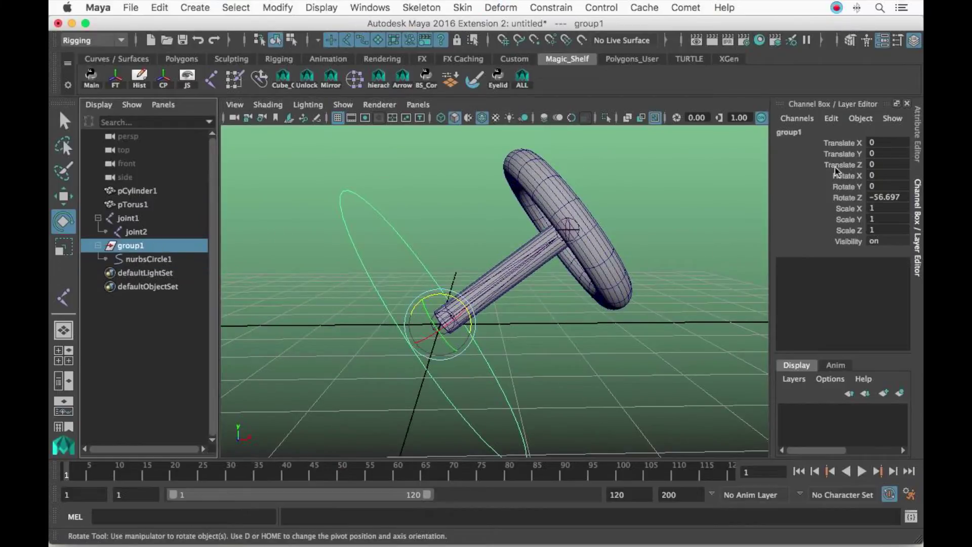
- Try rotating the circle about its own Y axis inside the tilted group, and undo the rotation
middle_click_drag(158, 259, 193, 281)
left_click_drag(438, 334, 408, 343, "alt")
left_click_drag(441, 306, 435, 356)
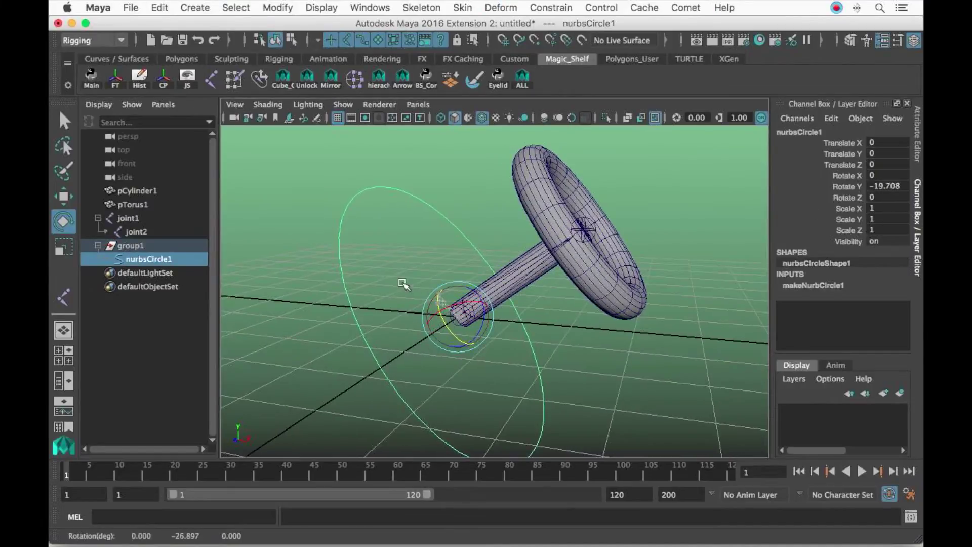
key("ctrl+z")
key("ctrl+z")
key("ctrl+z")
key("ctrl+z")
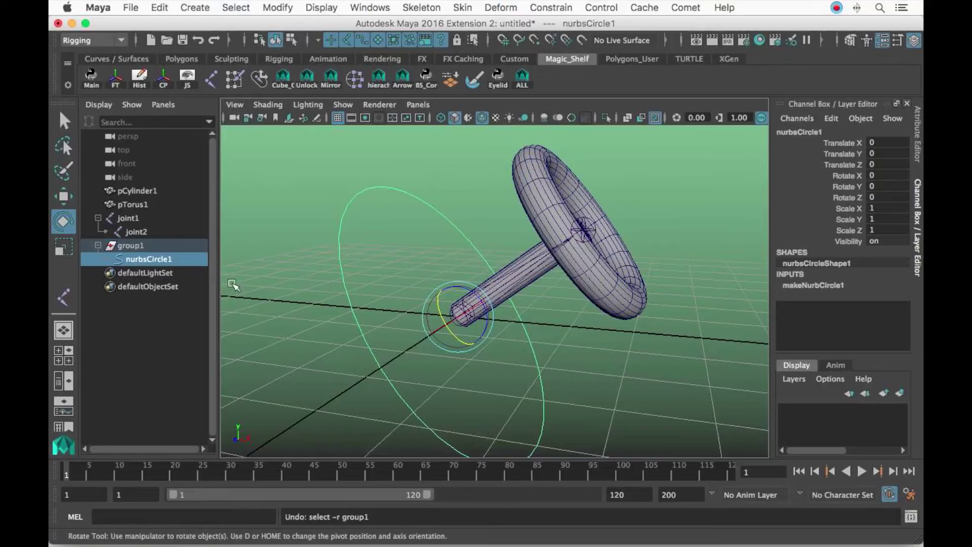
- Set the circle's parent group Rotate Z to 90
left_click_drag(252, 247, 283, 243, "alt")
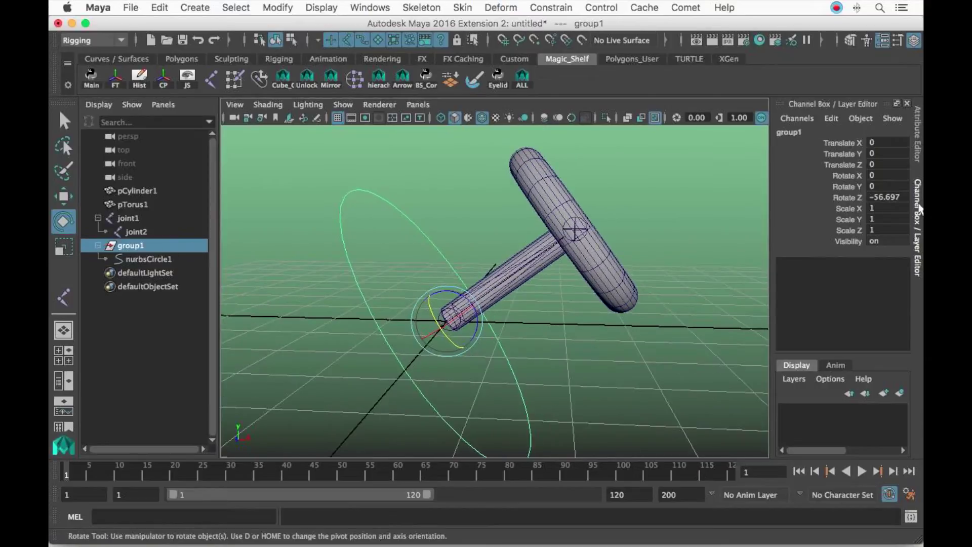
double_click(891, 197)
type("90")
key("Return")
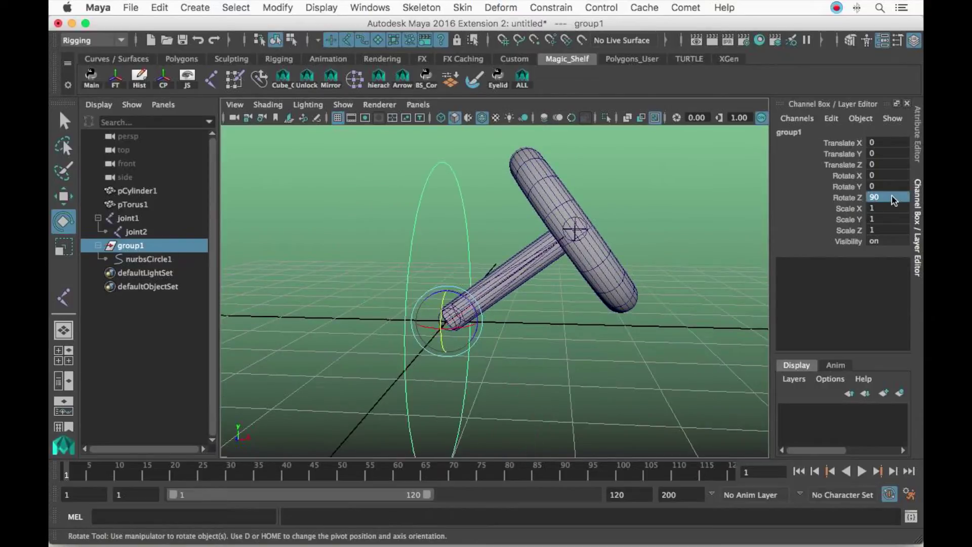
left_click_drag(448, 278, 521, 269, "alt")
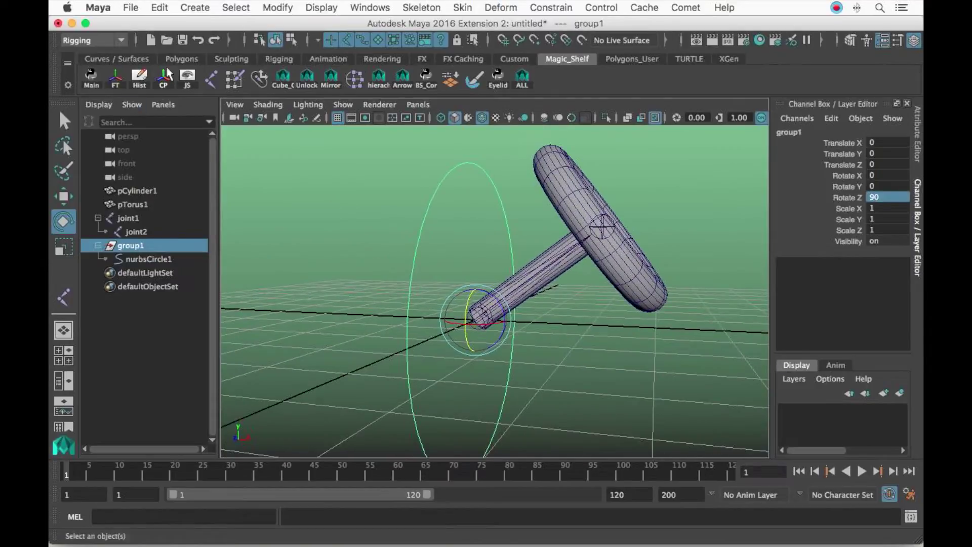
- Freeze the transformations of the circle's parent group
left_click(163, 6)
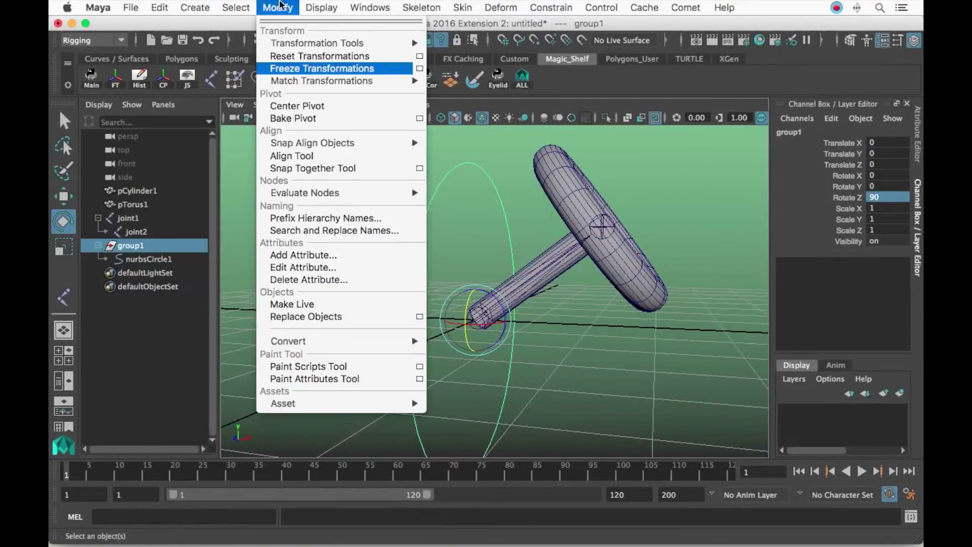
mouse_move(296, 48)
left_click(322, 68)
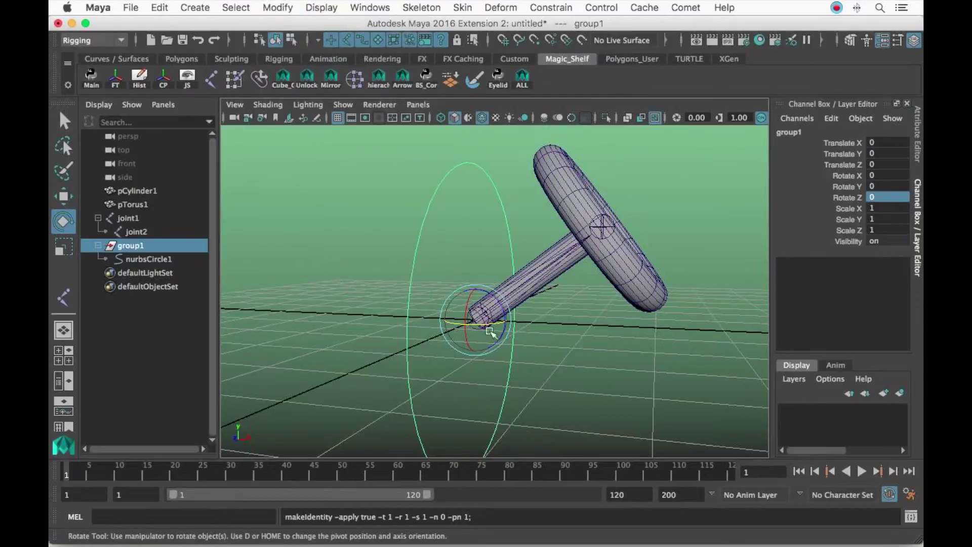
- Compare the axis orientation of the circle's group with that of the base joint using the Move tool
left_click_drag(481, 324, 499, 304, "alt")
key("w")
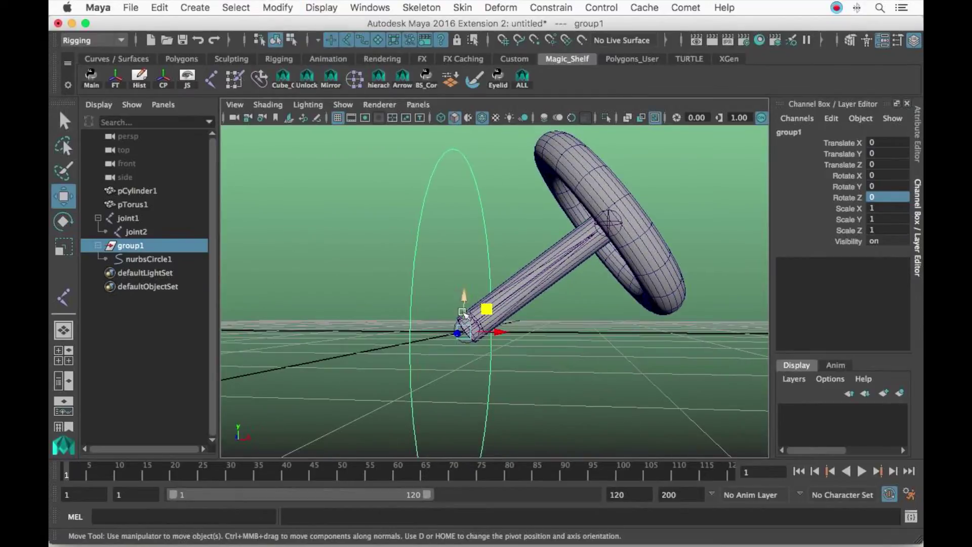
key("q")
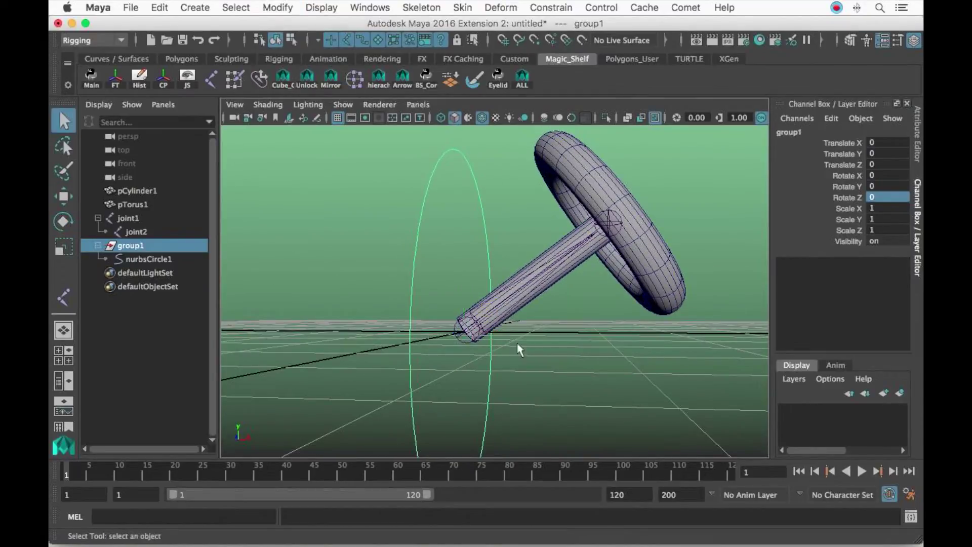
left_click(471, 333)
key("w")
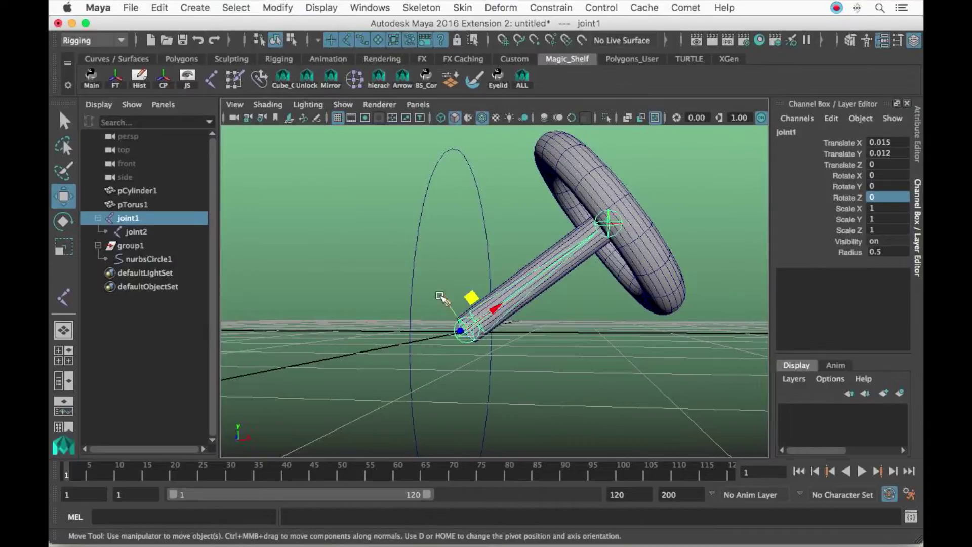
left_click_drag(695, 321, 557, 327, "alt")
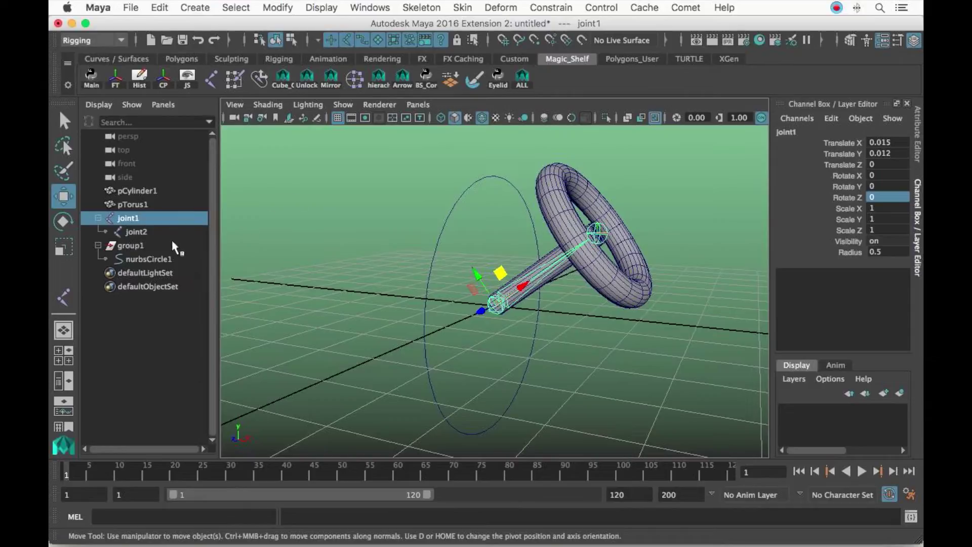
- Parent-constrain the circle's group to the base joint with Maintain offset turned off
left_click(151, 246, "ctrl")
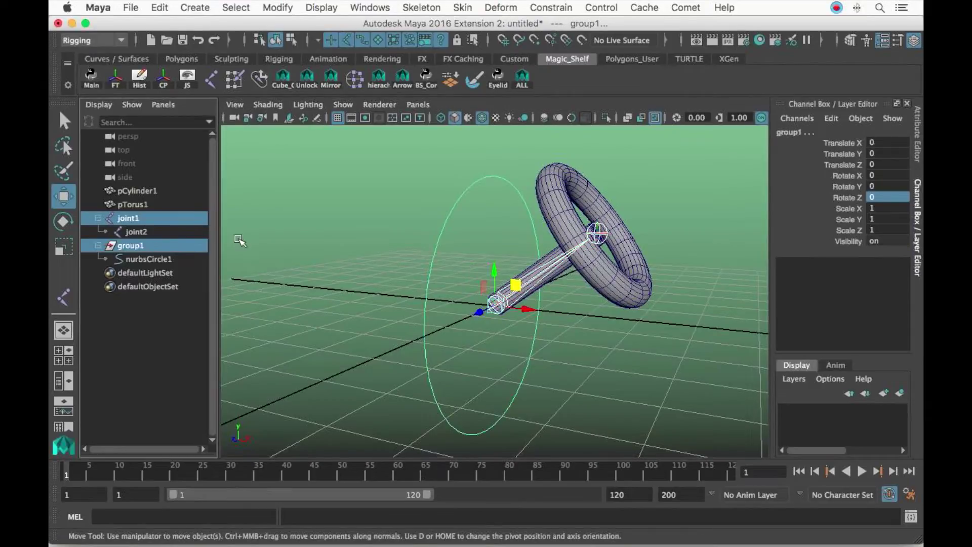
left_click(551, 7)
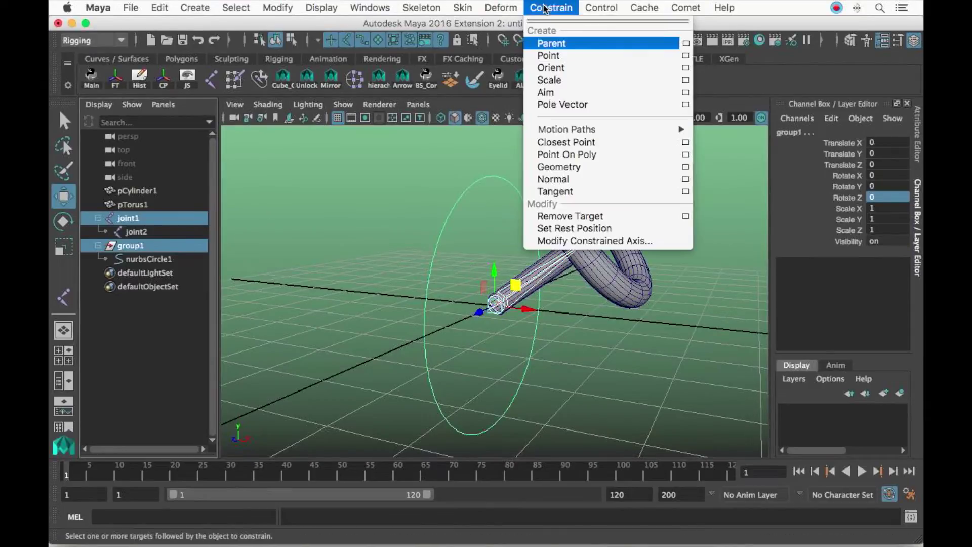
left_click(686, 44)
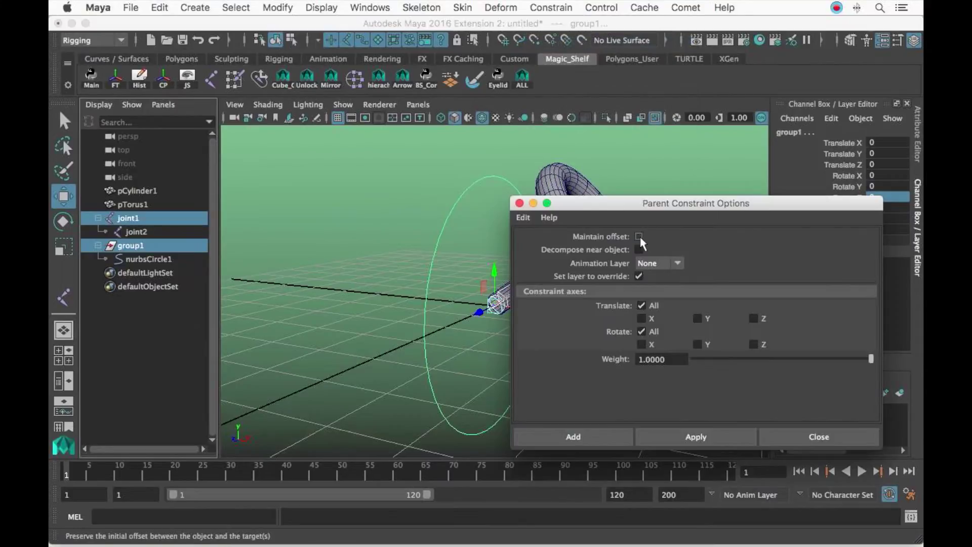
left_click(695, 437)
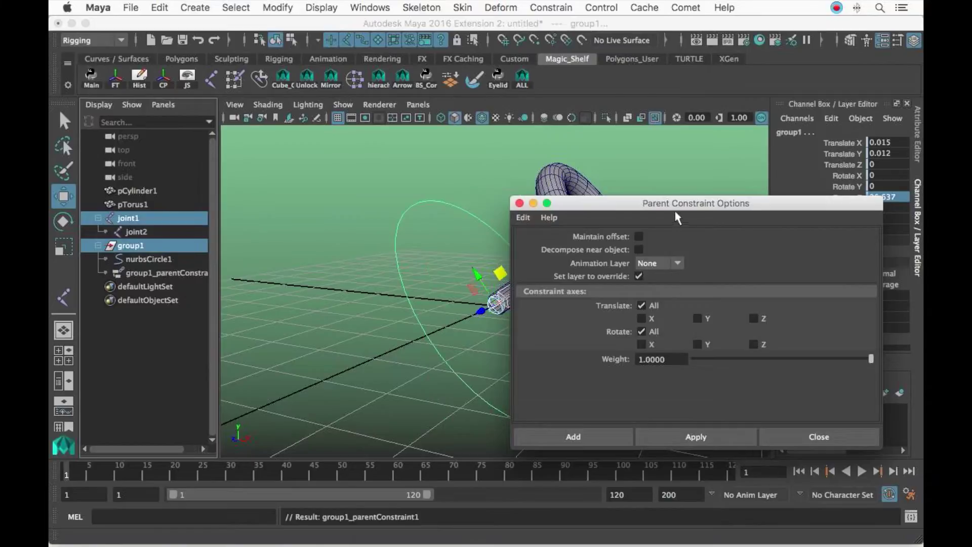
left_click_drag(674, 208, 507, 428)
left_click_drag(542, 316, 486, 286, "alt")
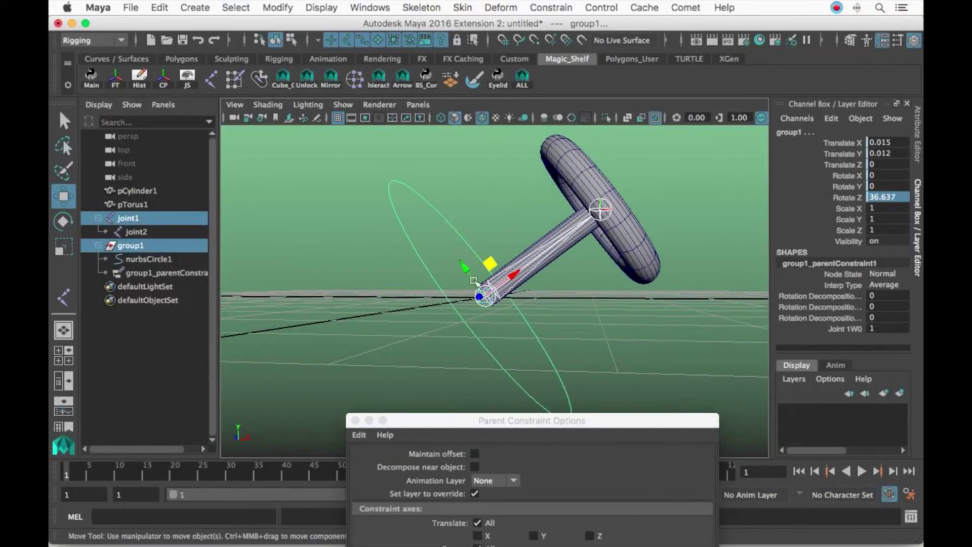
mouse_move(591, 275)
left_mouse_down("alt")
mouse_move(599, 271)
mouse_move(583, 273)
left_mouse_up("alt")
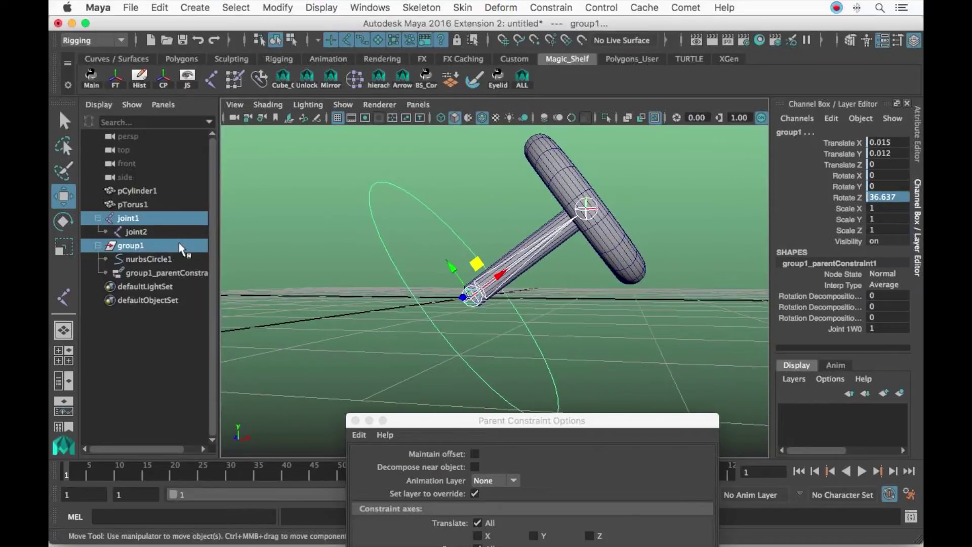
- Move the circle's group along the column's axis to the wheel end, at about Translate X 0.793 and Translate Y 0.589
left_click(178, 246)
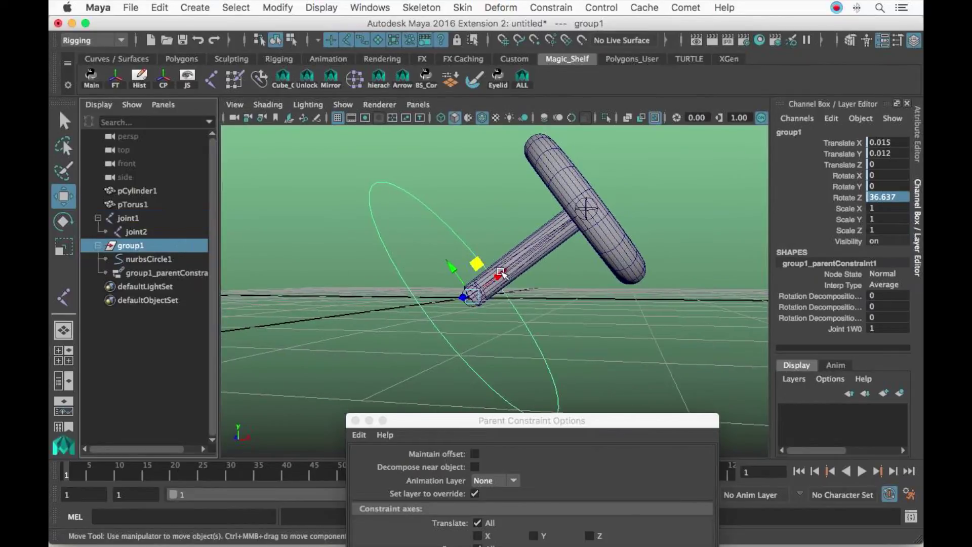
left_click_drag(499, 272, 641, 213)
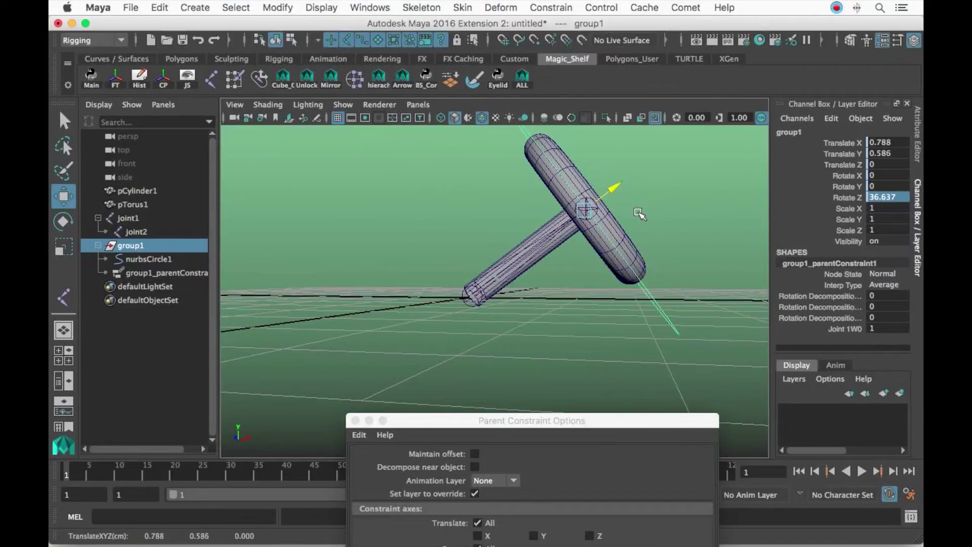
left_click_drag(638, 213, 472, 302)
- Scale the circle's group uniformly to about 0.695, slightly larger than the wheel, and freeze its scale
key("r")
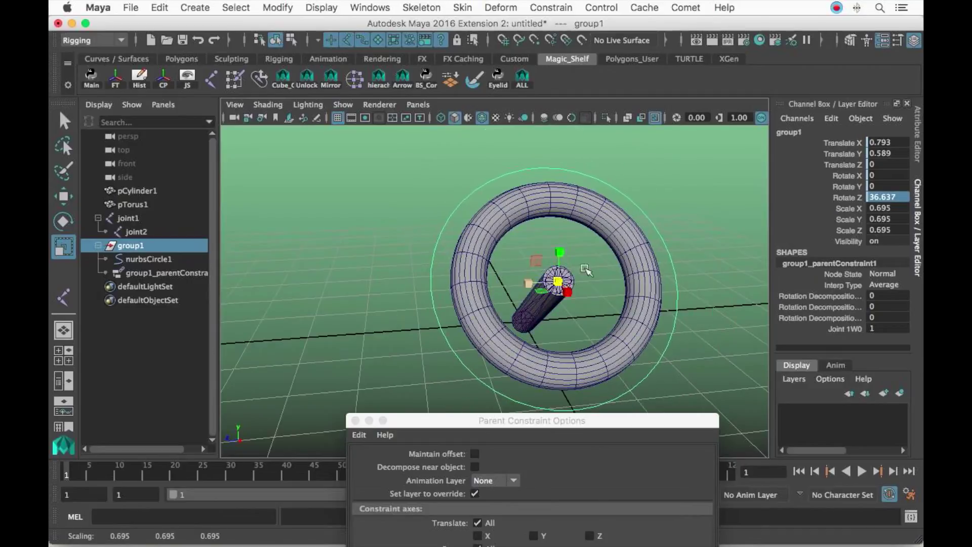
right_click(827, 205)
mouse_move(823, 259)
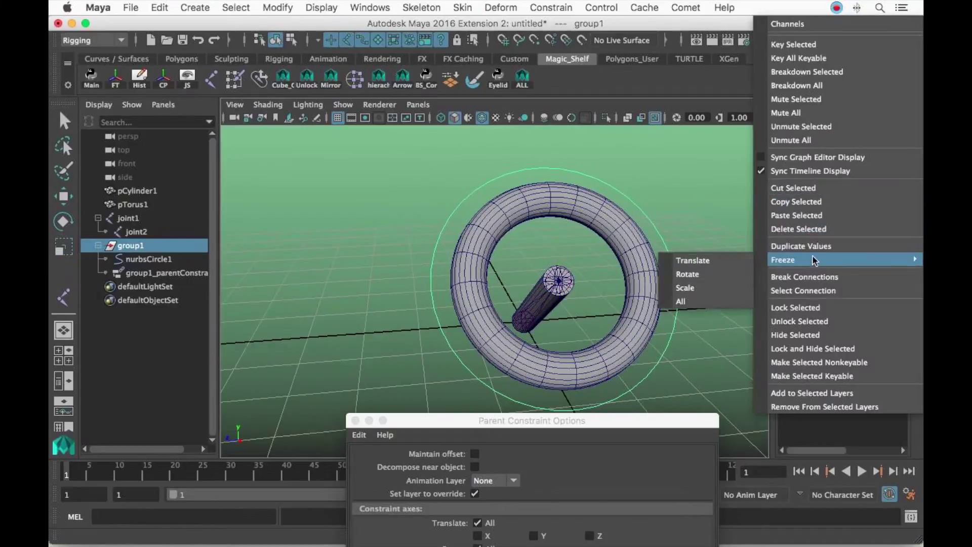
left_click(717, 287)
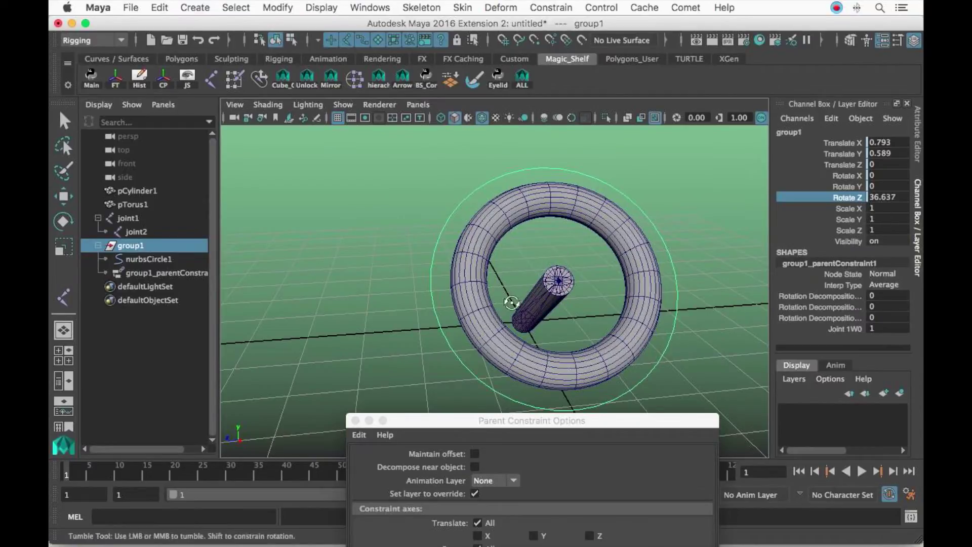
- Delete the parent constraint from the circle's group
left_click_drag(537, 304, 501, 299, "alt")
left_click(180, 272)
key("r")
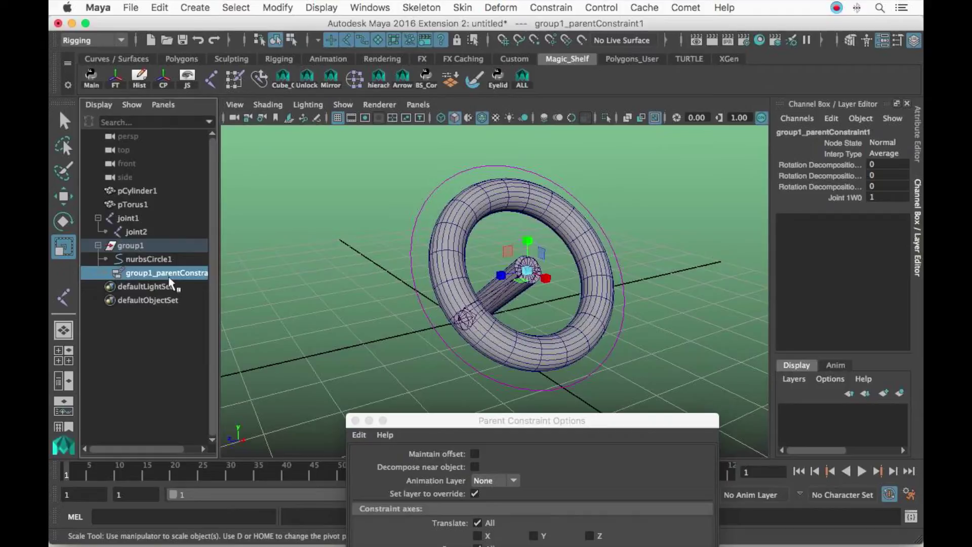
key("Delete")
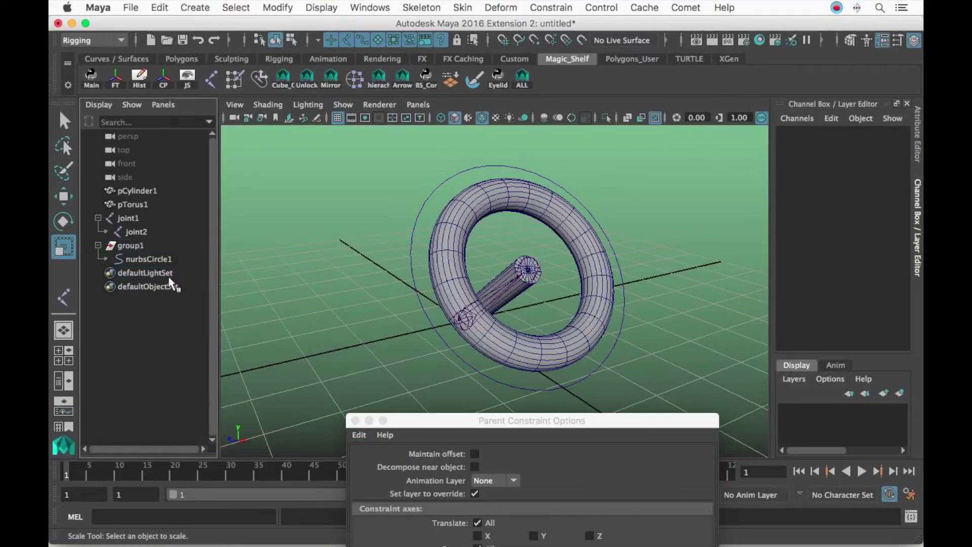
- Turn on Maintain offset in the parent constraint options
left_click(475, 454)
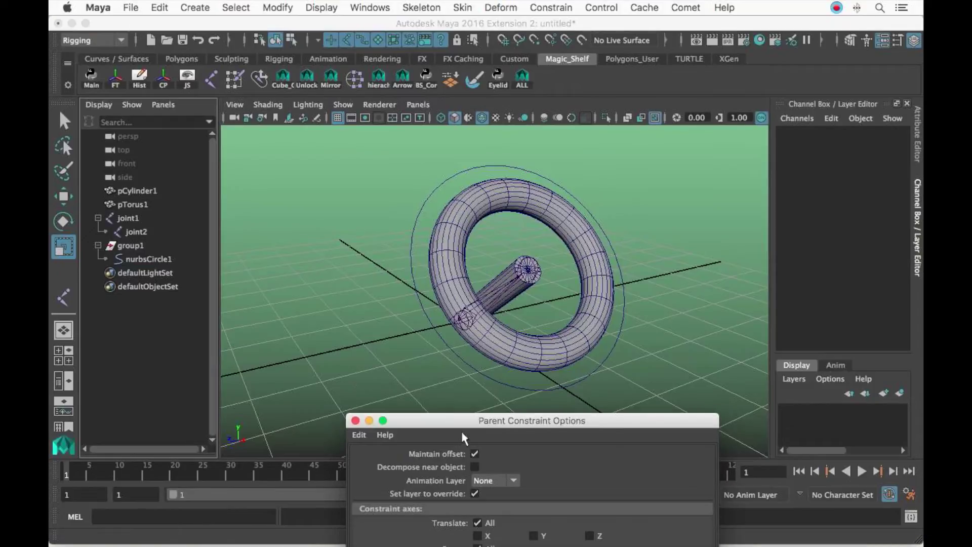
left_click_drag(463, 426, 456, 404)
left_click(424, 282)
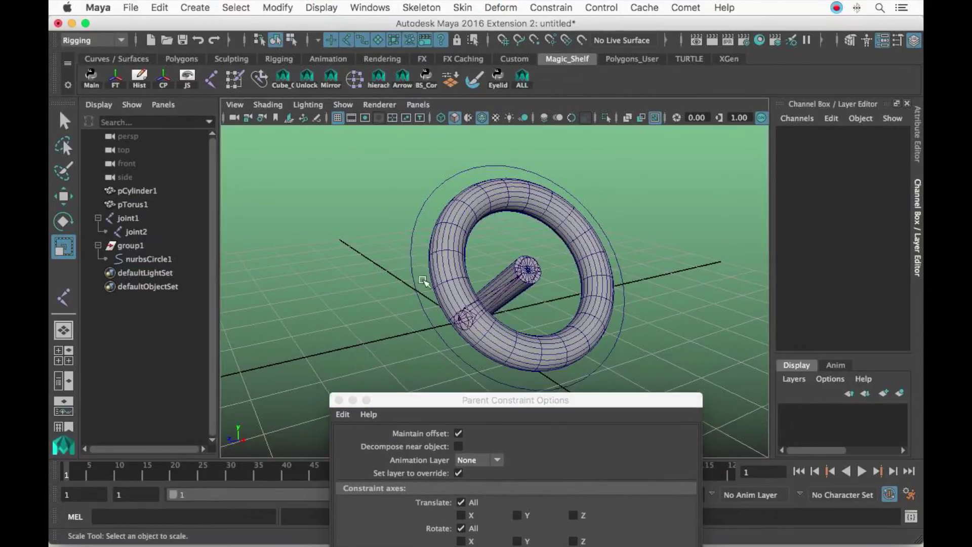
- Delete the joint chain inside the steering column
scroll(424, 281, "up", 1)
left_click(131, 218)
key("Delete")
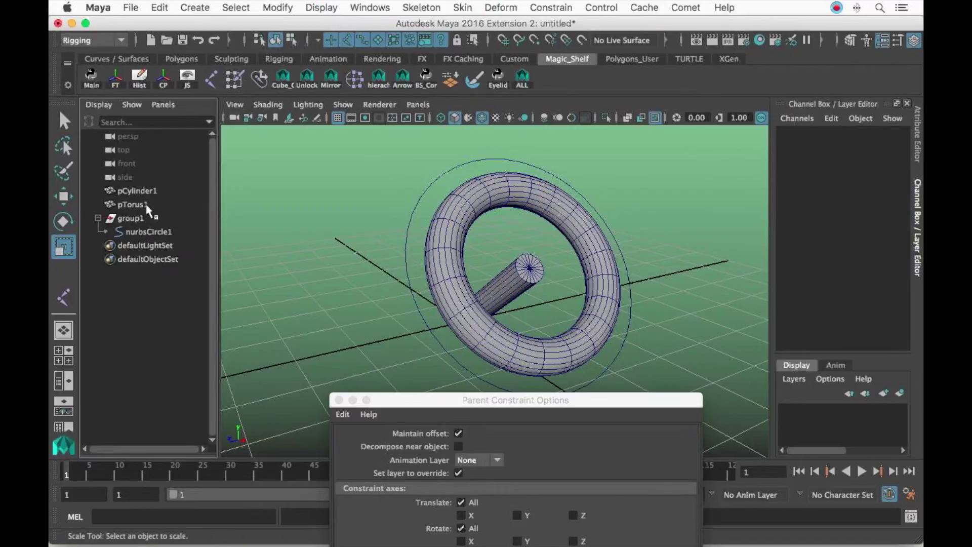
- Parent-constrain the steering wheel torus to the circle control, keeping the offset
left_click(152, 219)
key("w")
left_click_drag(494, 296, 541, 223, "alt")
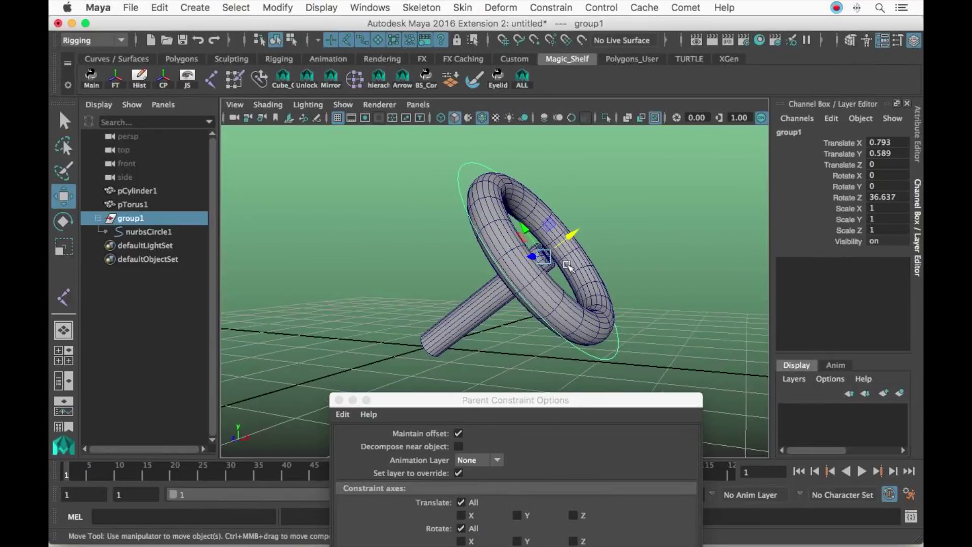
left_click_drag(612, 246, 456, 265, "alt")
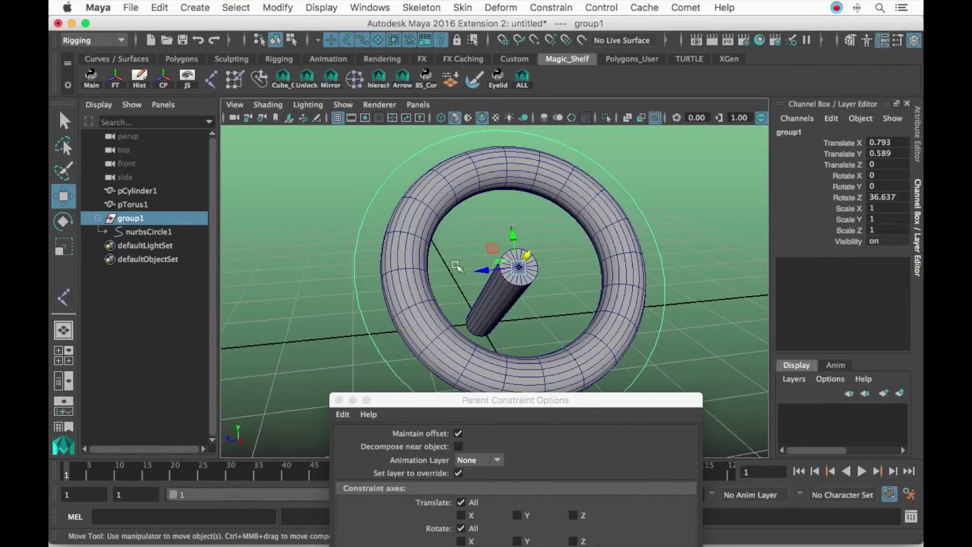
left_click(358, 238)
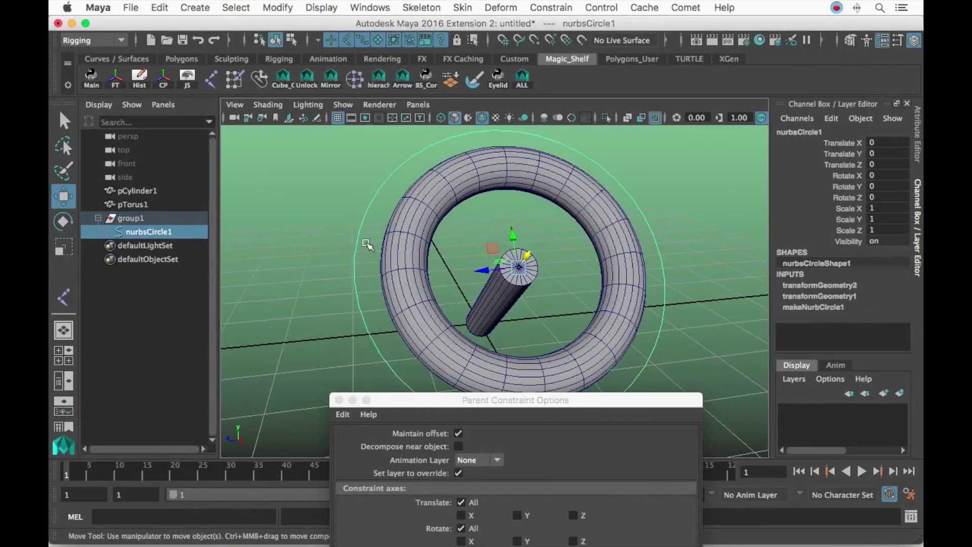
left_click(436, 212, "shift")
left_click_drag(470, 404, 478, 186)
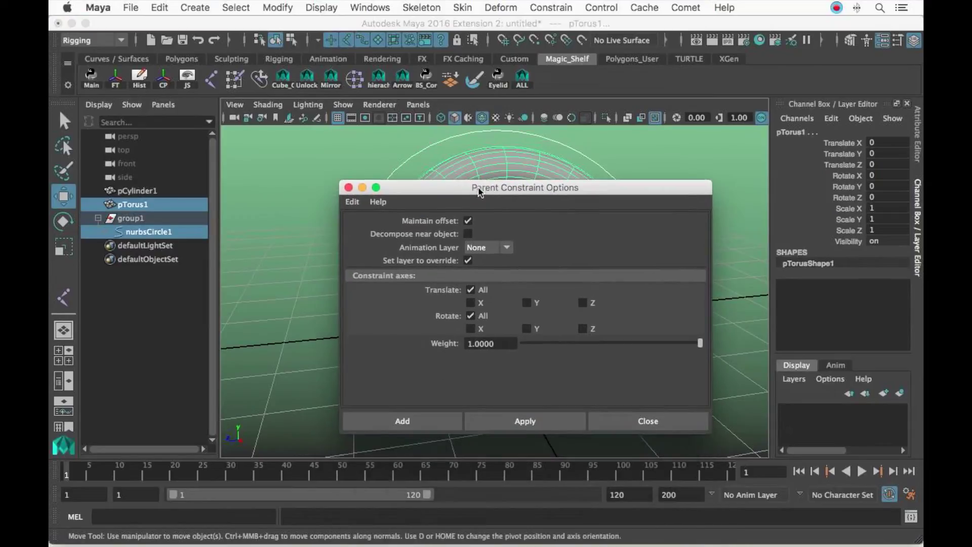
left_click(399, 424)
- Try rotating the circle control, including about its Y axis, and undo the rotations
left_click_drag(465, 376, 645, 350, "alt")
left_click(643, 375)
key("e")
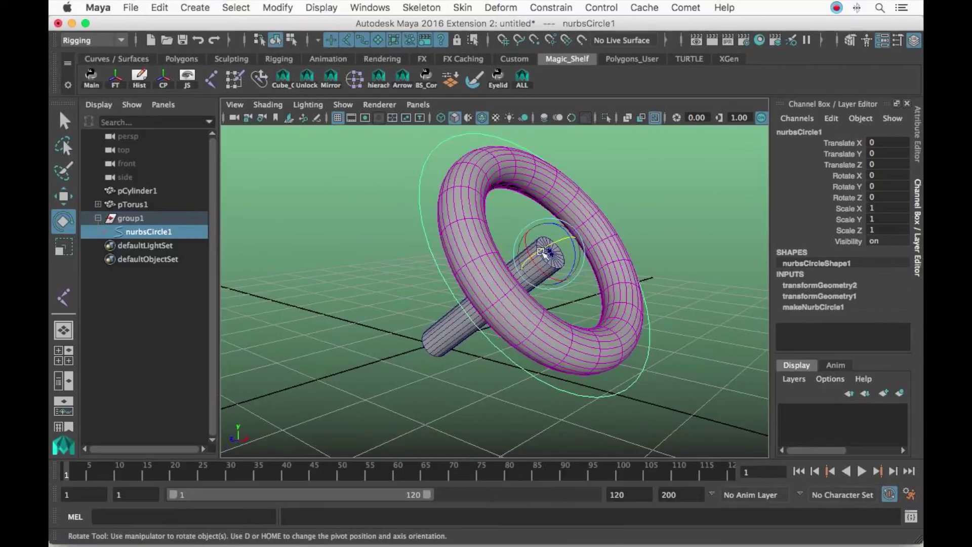
left_click_drag(580, 289, 522, 299)
key("z")
left_click(841, 187)
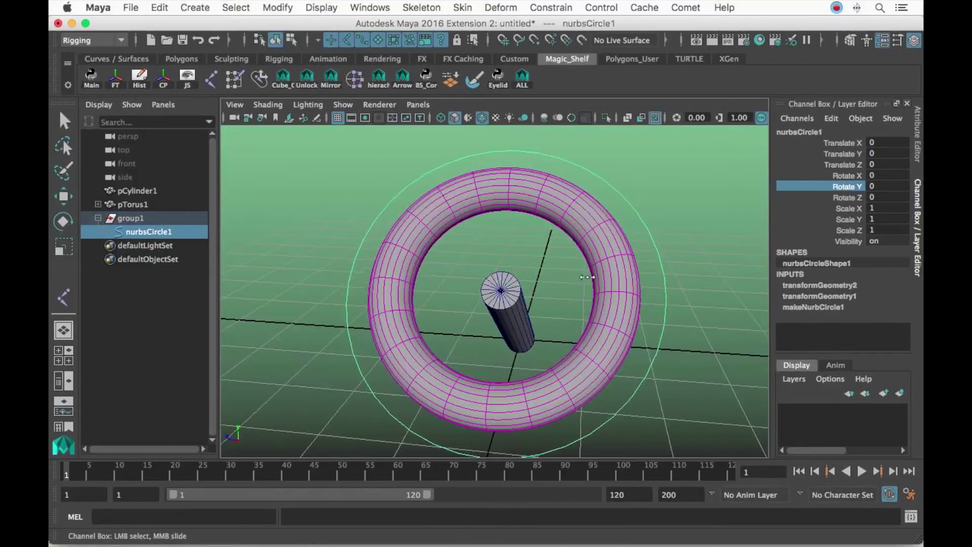
middle_click_drag(577, 275, 612, 275)
key("z")
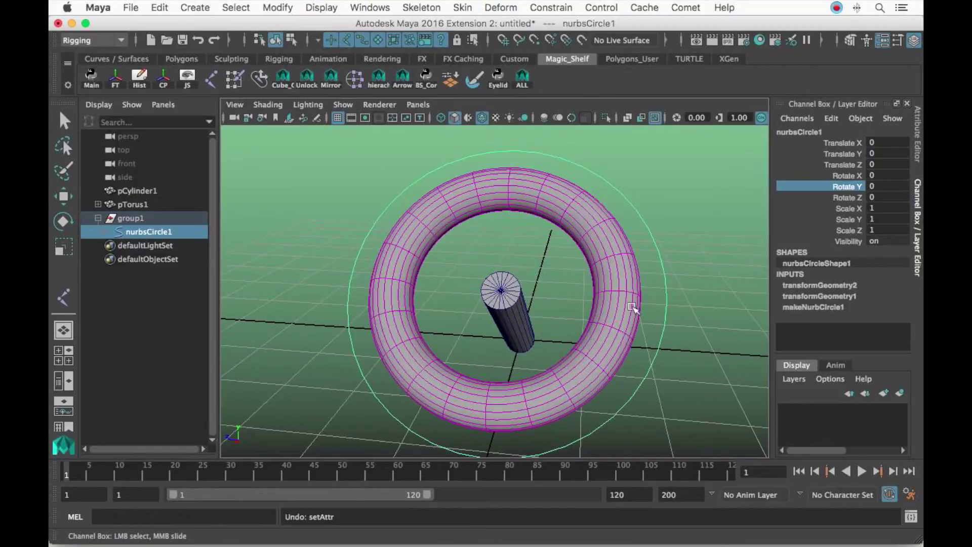
- Test the wheel's turning by rotating the circle control about X to about 485, inspecting it from several angles
key("e")
left_click_drag(519, 310, 539, 285)
left_click(846, 178)
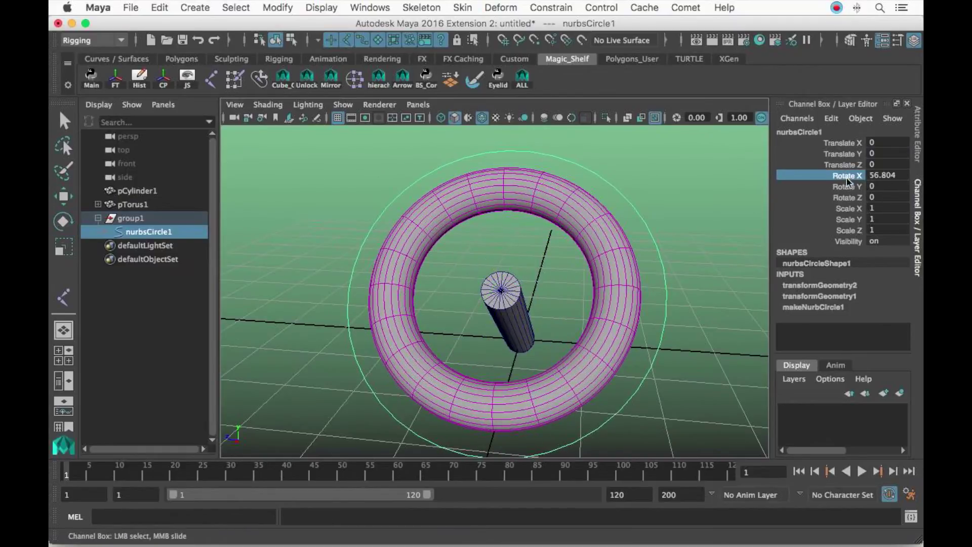
middle_click_drag(535, 304, 605, 305)
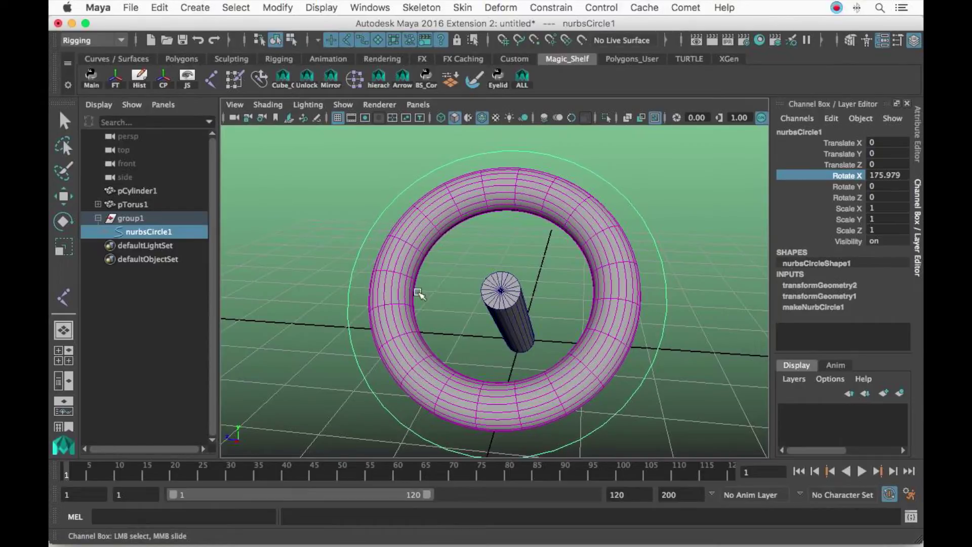
middle_click_drag(435, 320, 587, 299)
left_click_drag(515, 305, 573, 289, "alt")
middle_click_drag(572, 290, 531, 302, "alt")
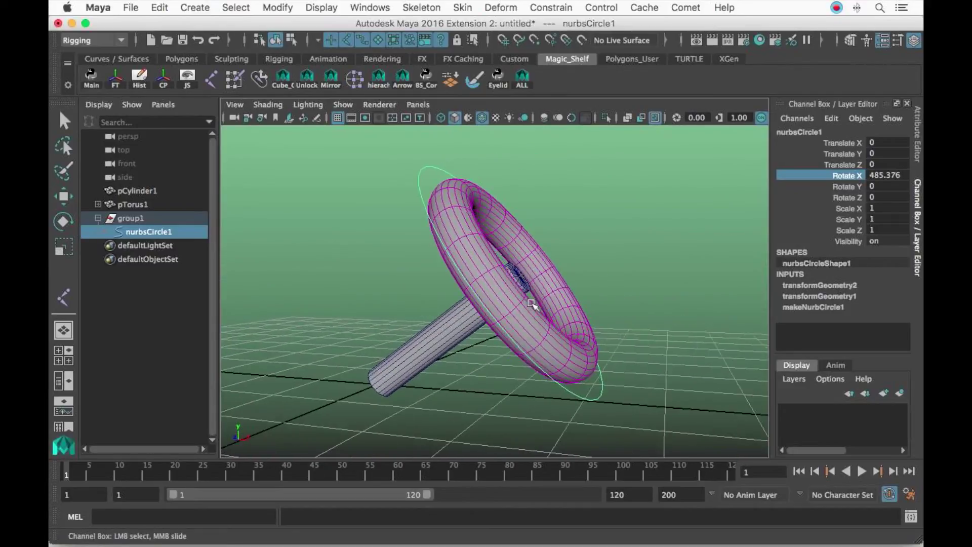
left_click_drag(513, 303, 532, 297, "alt")
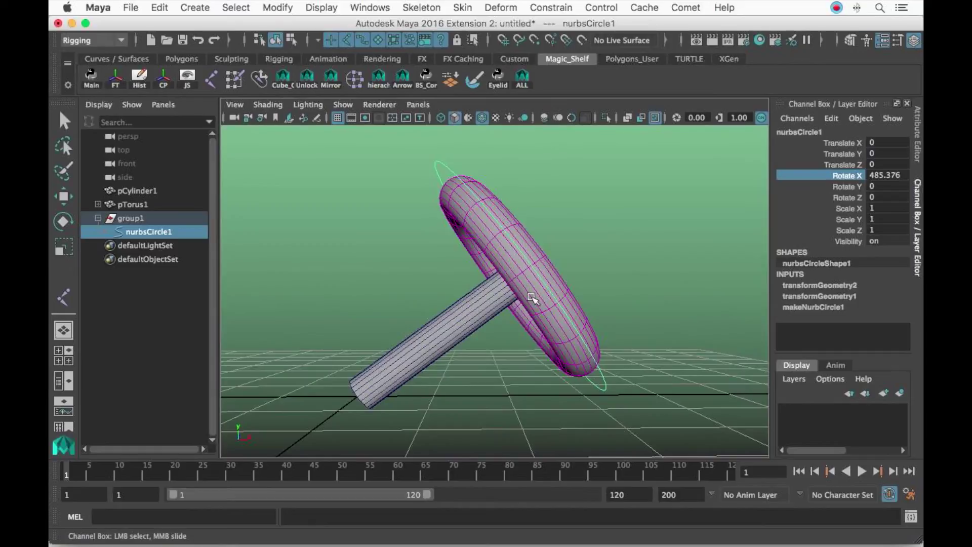
left_click_drag(527, 293, 481, 295, "alt")
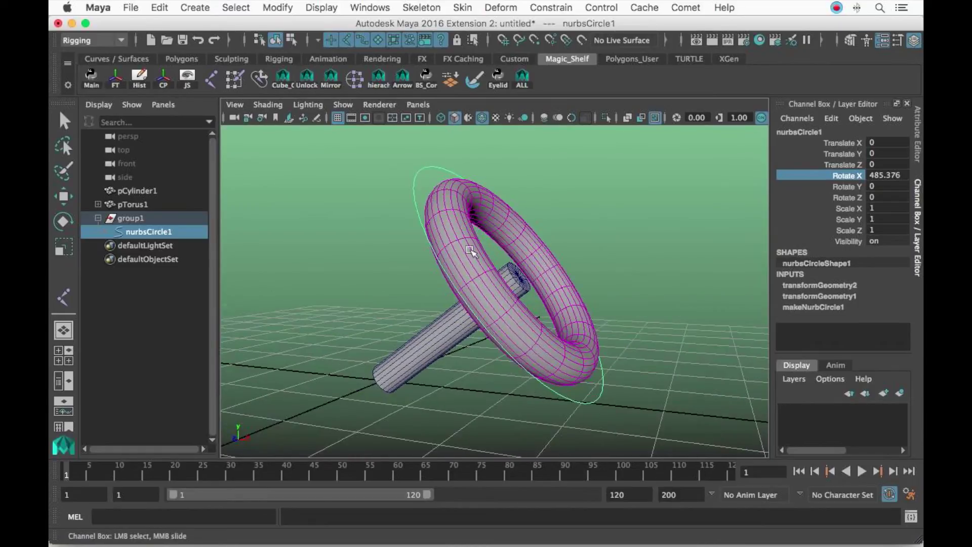
left_click_drag(451, 233, 481, 242, "alt")
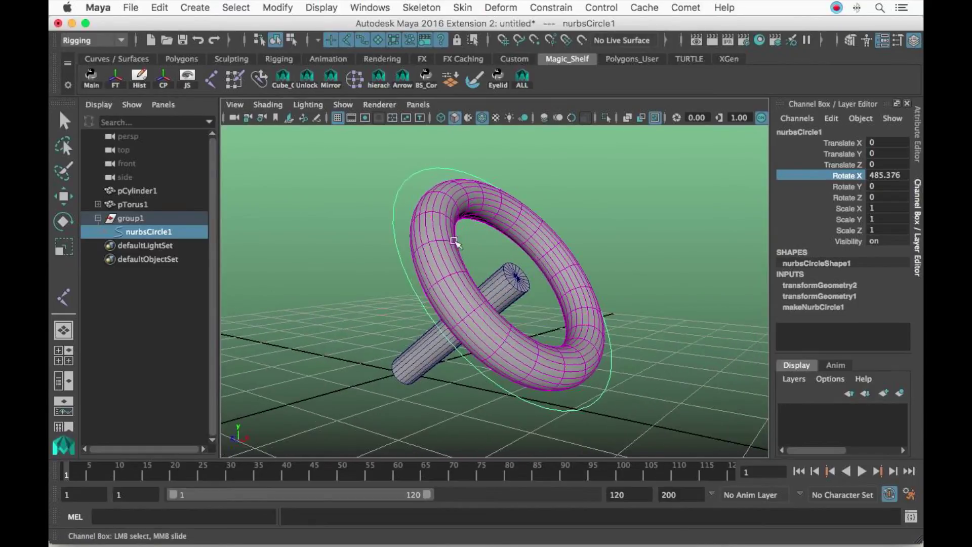
- Set the circle control's Rotate X to 0
left_click(163, 217)
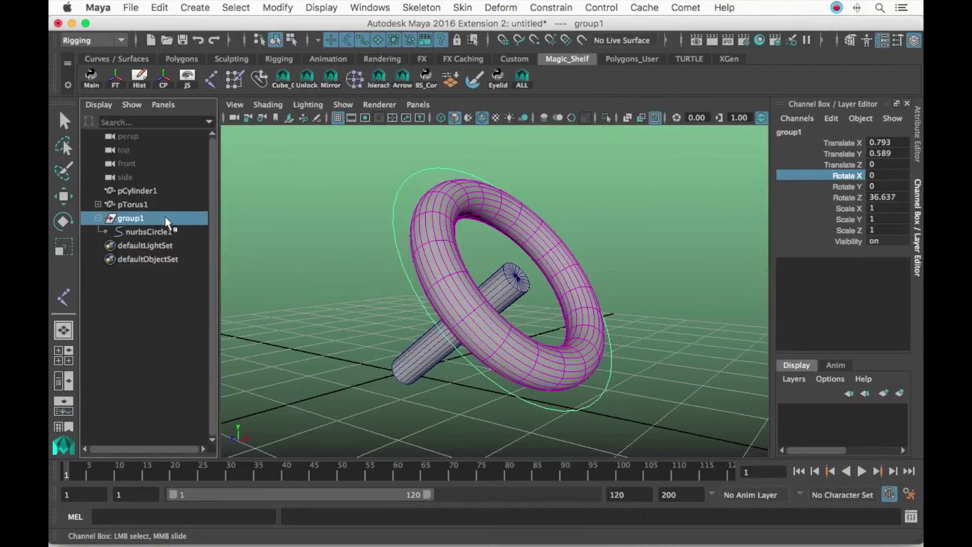
left_click(172, 231)
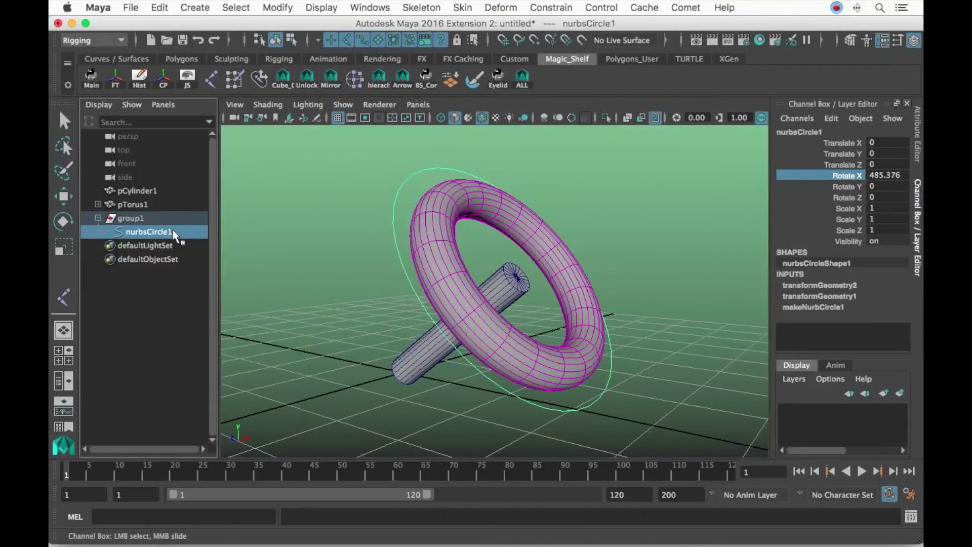
left_click(879, 174)
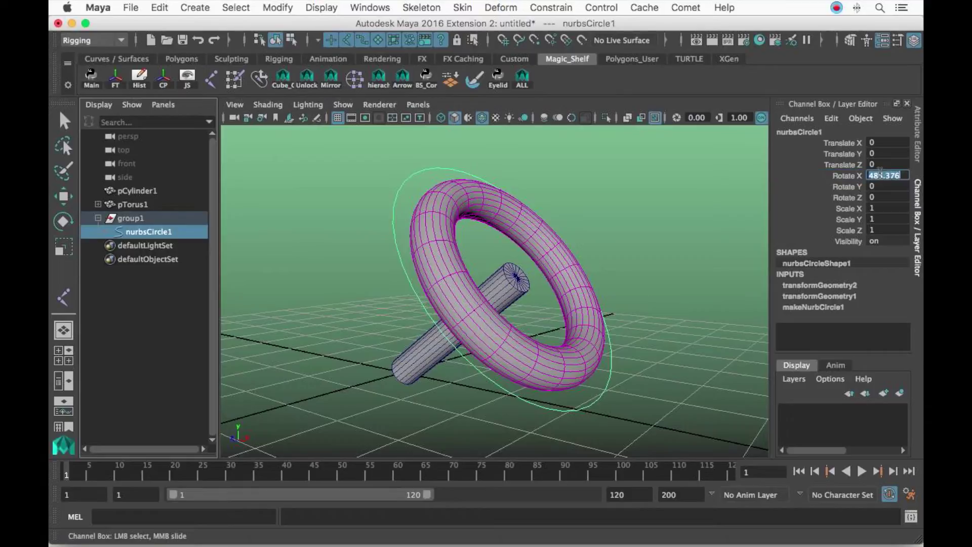
type("0")
key("Return")
left_click_drag(527, 293, 534, 293, "alt")
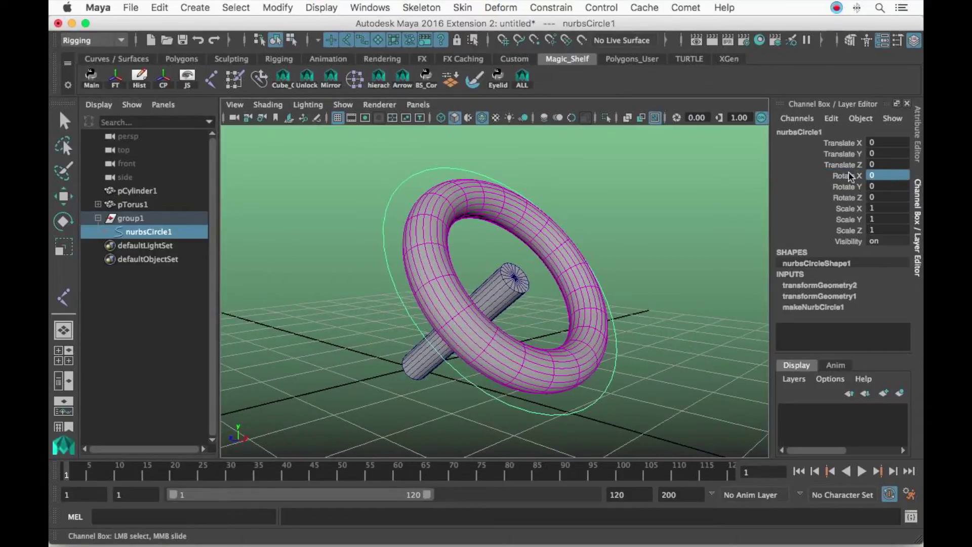
- Lock and hide all translate, rotate, scale and visibility channels of the circle control's parent group
left_click(171, 218)
key("e")
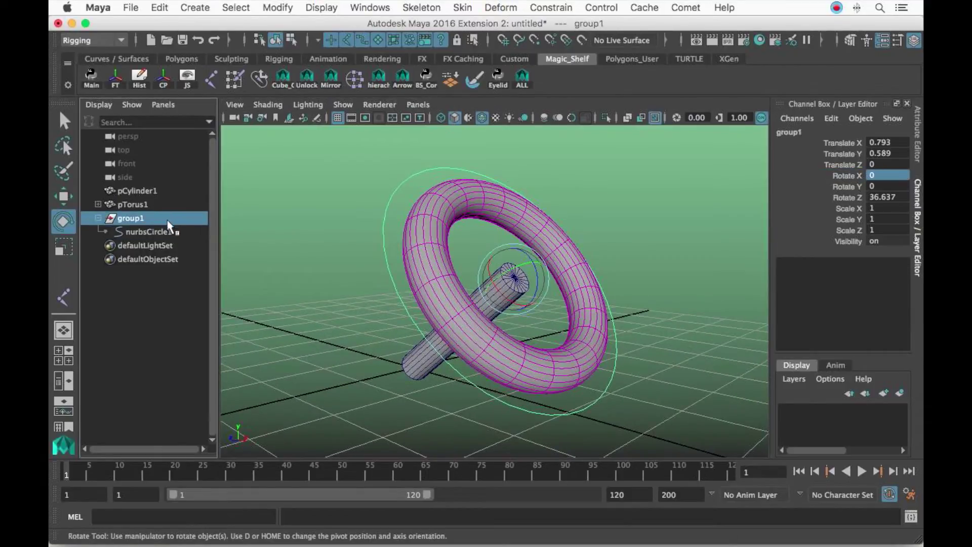
left_click(168, 228)
left_click(162, 219)
left_click_drag(855, 143, 849, 241)
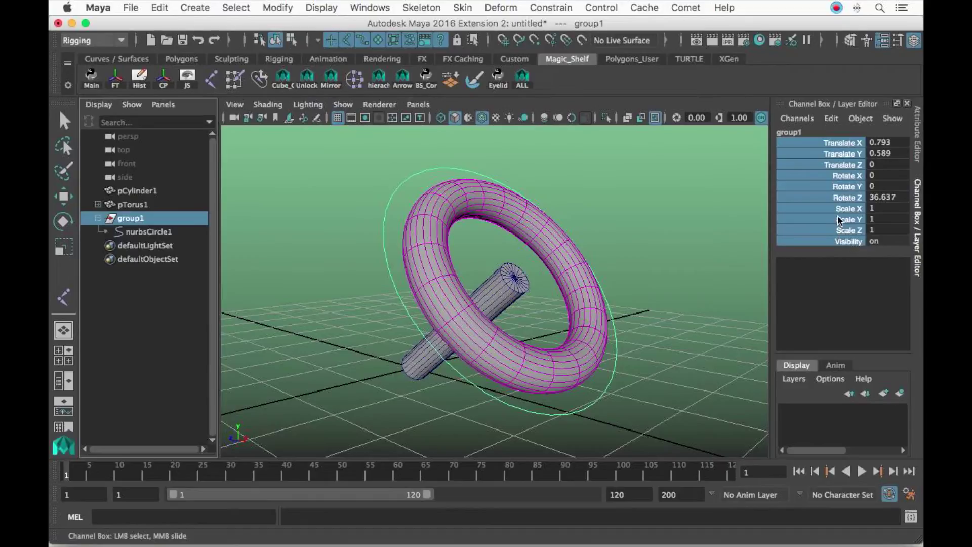
right_click(838, 220)
left_click(833, 349)
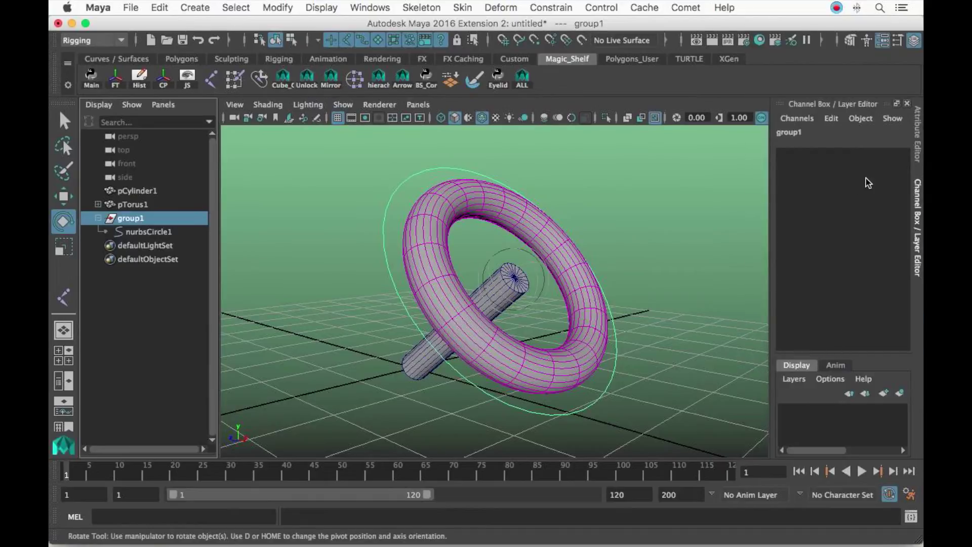
- Test the circle control by rotating it about X, and undo the rotation
left_click(151, 232)
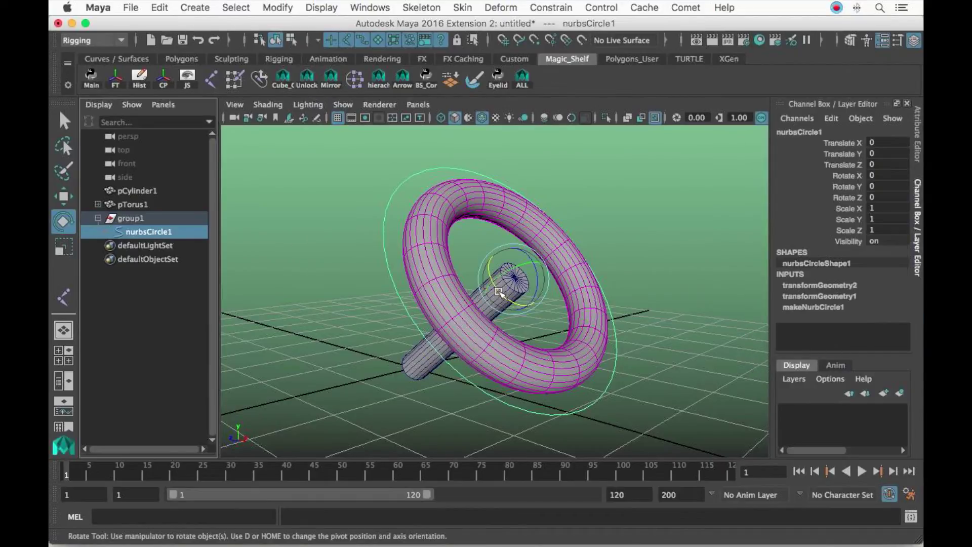
left_click_drag(505, 281, 525, 192)
key("ctrl+z")
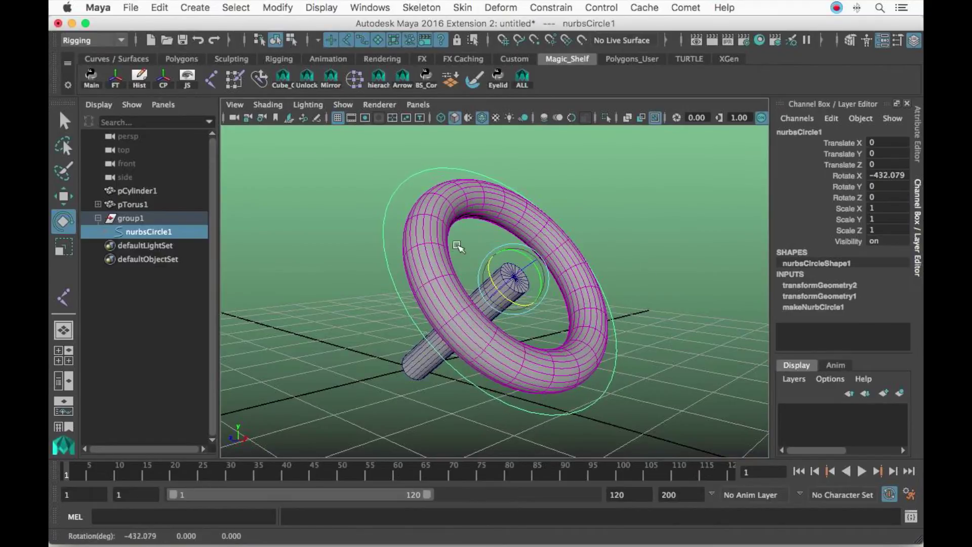
- Examine the parent group, wheel and column cylinder, checking the lower end of the column from the side
left_click(164, 219)
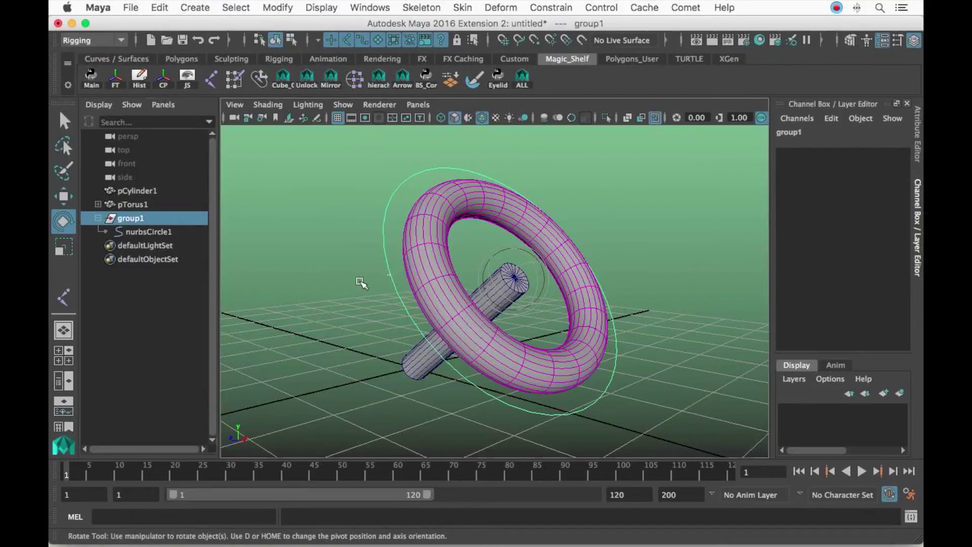
left_click(466, 283)
left_click(385, 228)
left_click_drag(542, 300, 568, 274, "alt")
key("z")
left_click_drag(382, 356, 541, 253, "alt")
left_click(405, 324)
left_click_drag(409, 326, 440, 336, "alt")
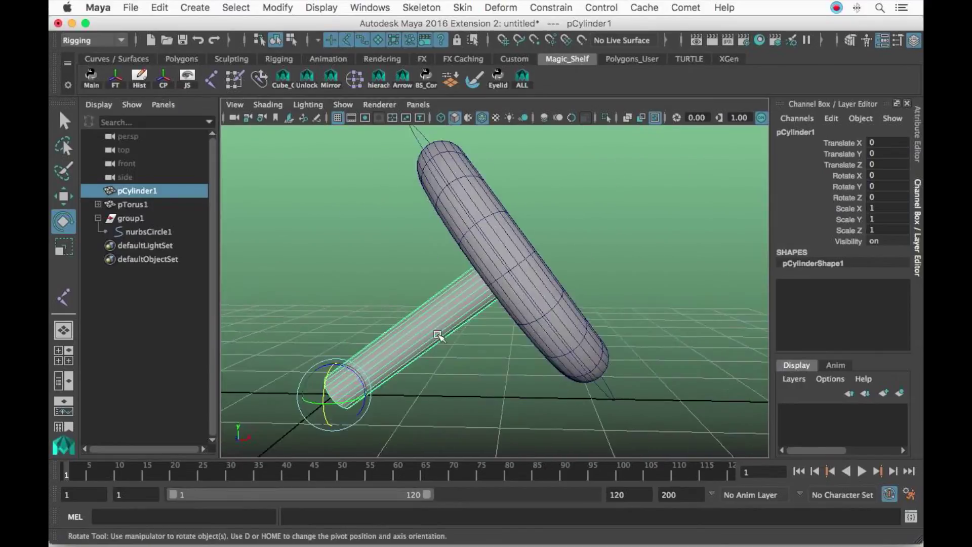
middle_click_drag(380, 375, 426, 321, "alt")
left_click(361, 283)
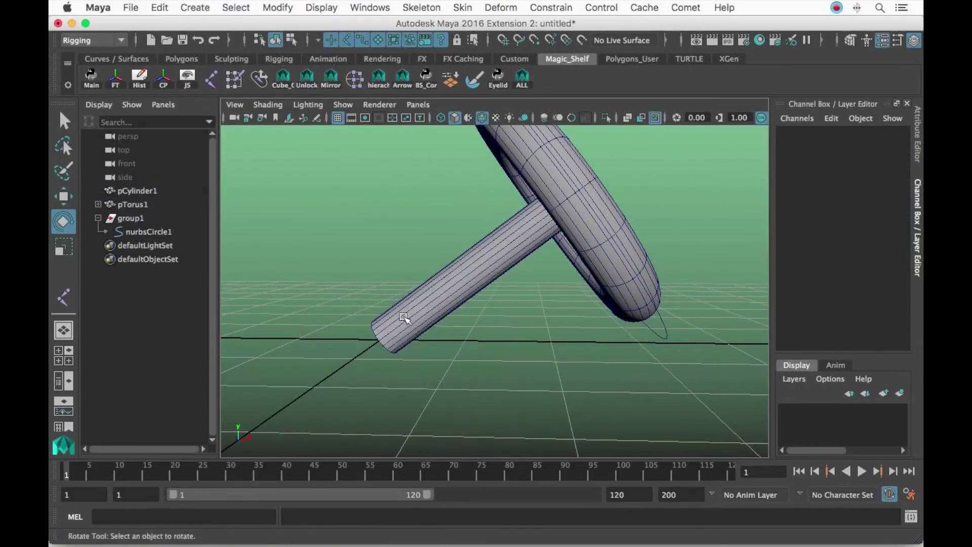
- Examine how the steering wheel torus and its circle control line up with the tilted column from several angles
left_click_drag(562, 256, 521, 249, "alt")
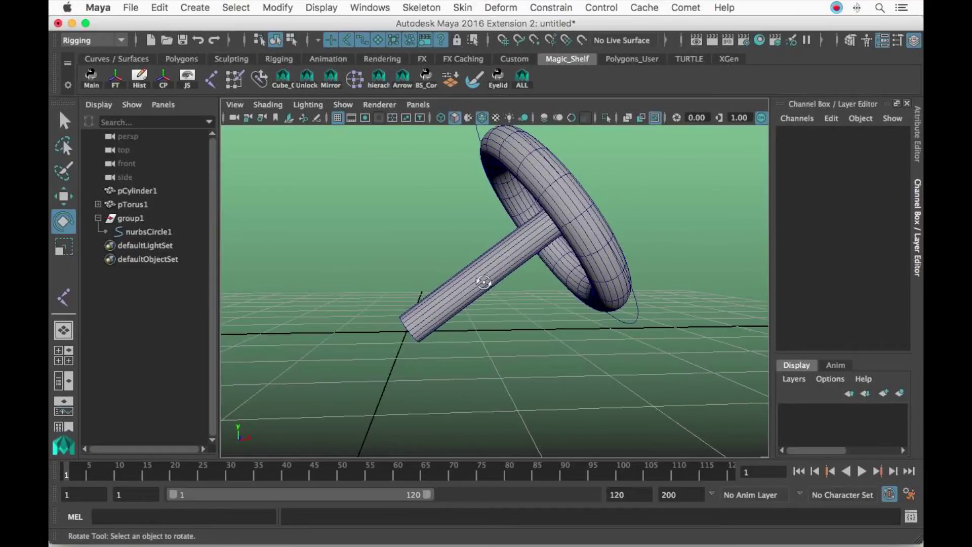
left_click_drag(483, 283, 441, 310, "alt")
left_click_drag(643, 218, 411, 215, "alt")
right_click_drag(534, 187, 554, 187, "alt")
middle_click_drag(512, 187, 509, 298, "alt")
left_click_drag(508, 298, 588, 255, "alt")
left_click(505, 243)
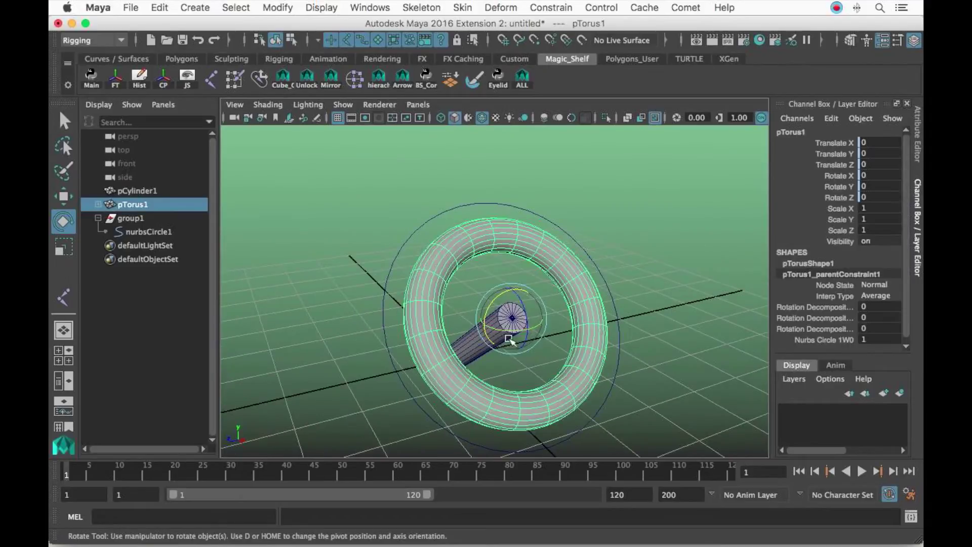
middle_click_drag(600, 249, 598, 220, "alt")
left_click_drag(431, 323, 527, 295, "alt")
left_click(430, 357)
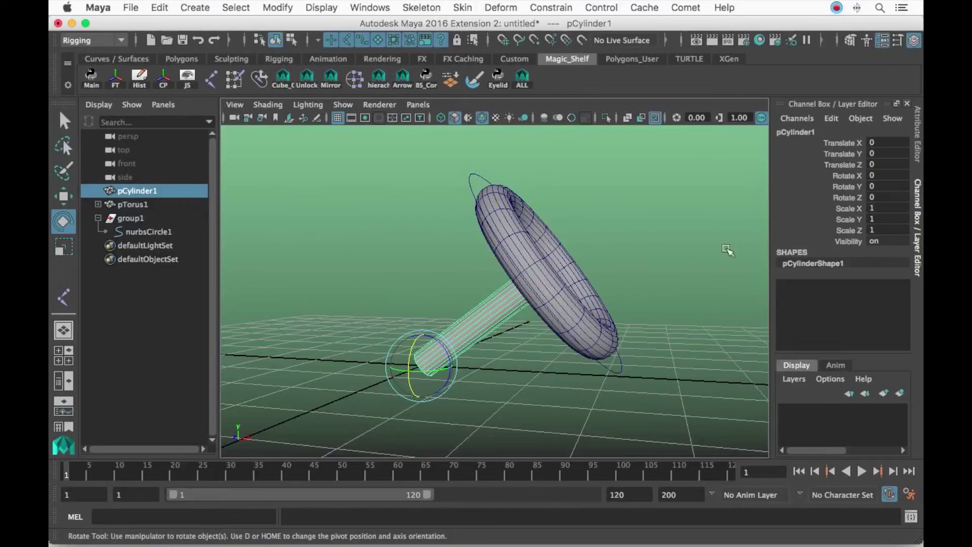
left_click(680, 228)
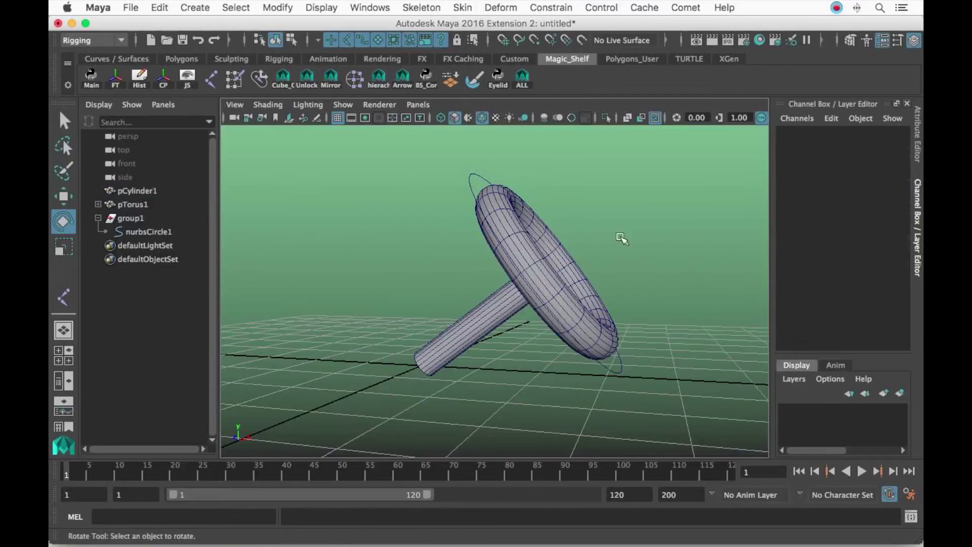
left_click_drag(494, 301, 518, 291, "alt")
left_click_drag(587, 250, 468, 191, "alt")
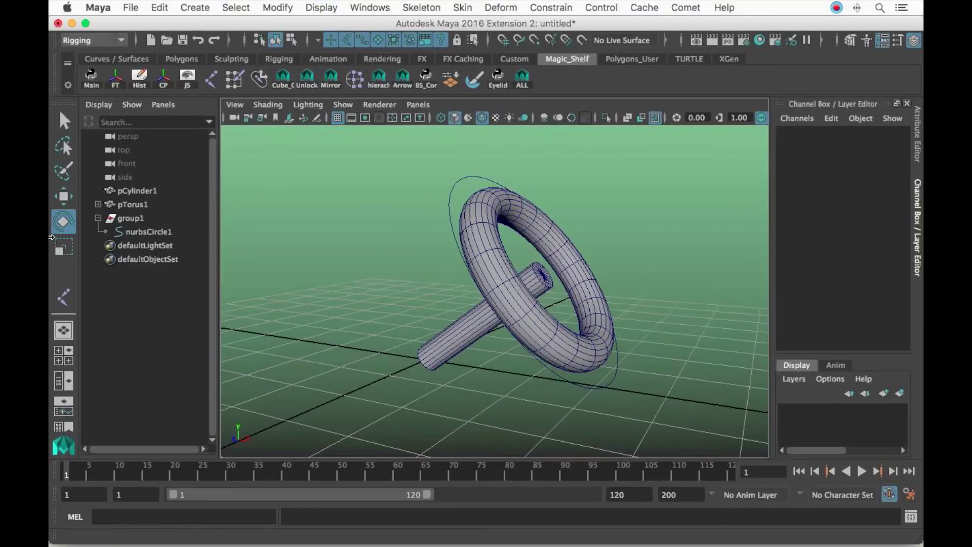
- Compare the axes of the parent group and the circle control, try rotating the control about X, and undo it
left_click(152, 219)
left_click_drag(440, 283, 574, 303, "alt")
key("w")
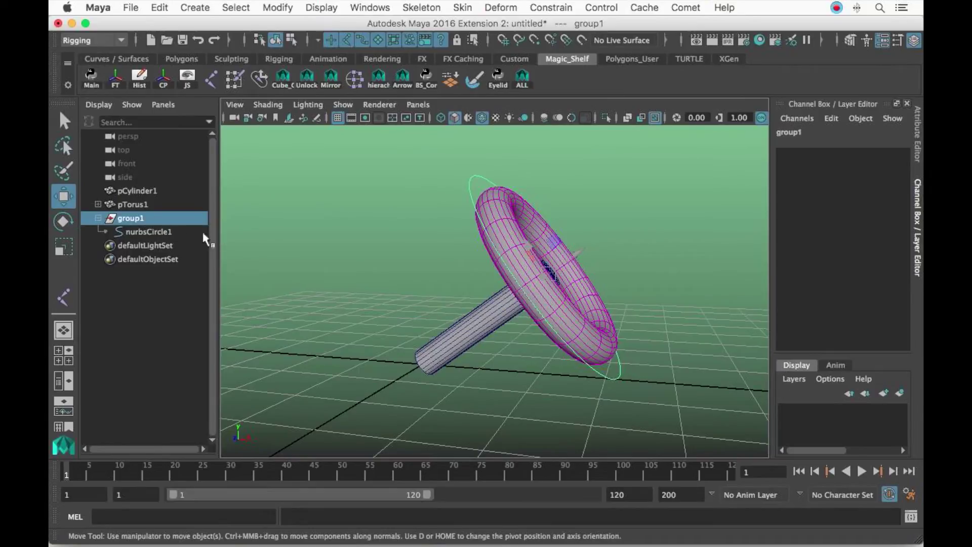
left_click(152, 231)
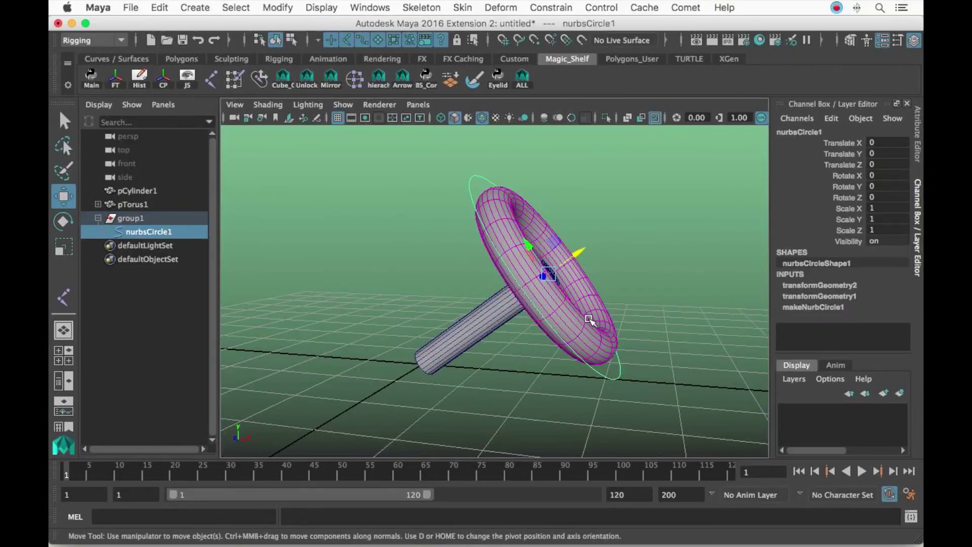
left_click_drag(590, 322, 464, 330, "alt")
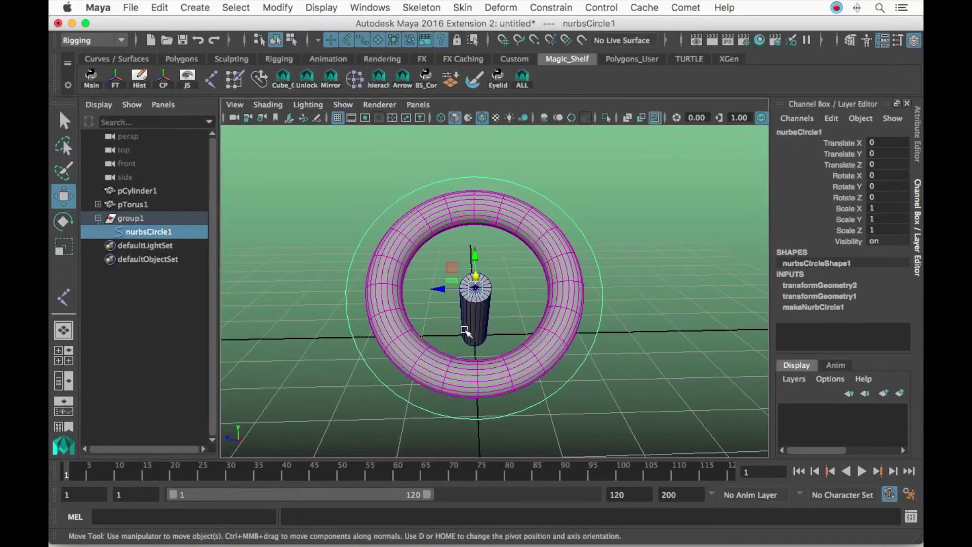
key("e")
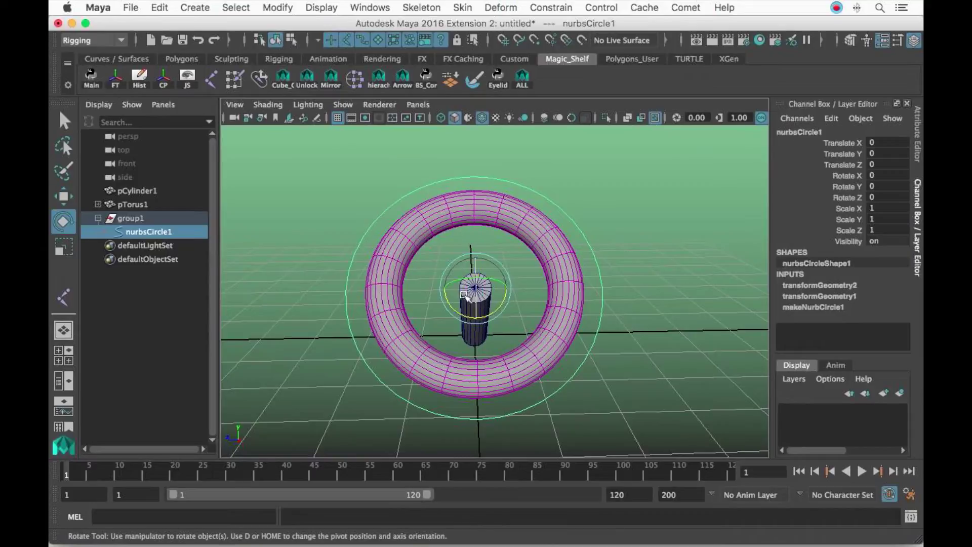
left_click_drag(458, 310, 511, 286)
key("ctrl+z")
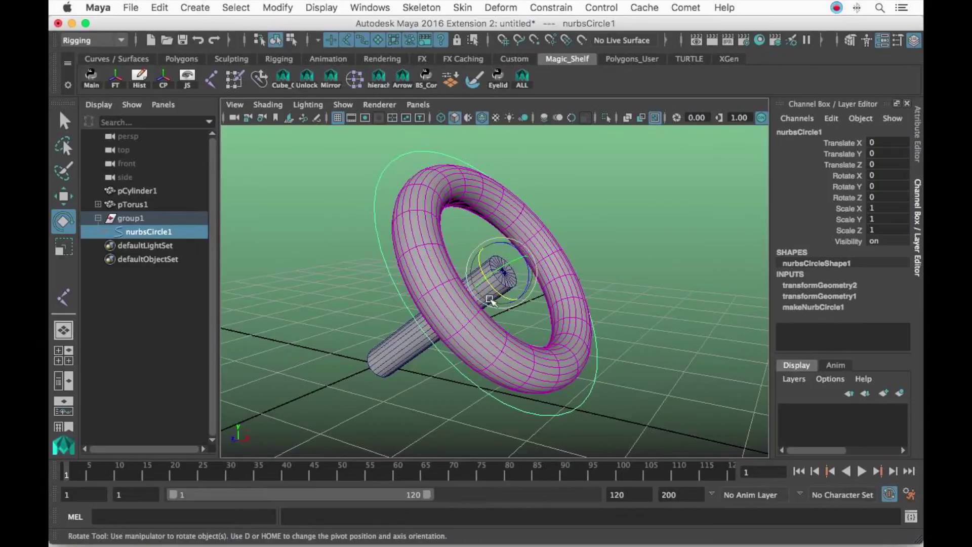
- Delete the circle control's construction history
left_click(160, 7)
mouse_move(316, 172)
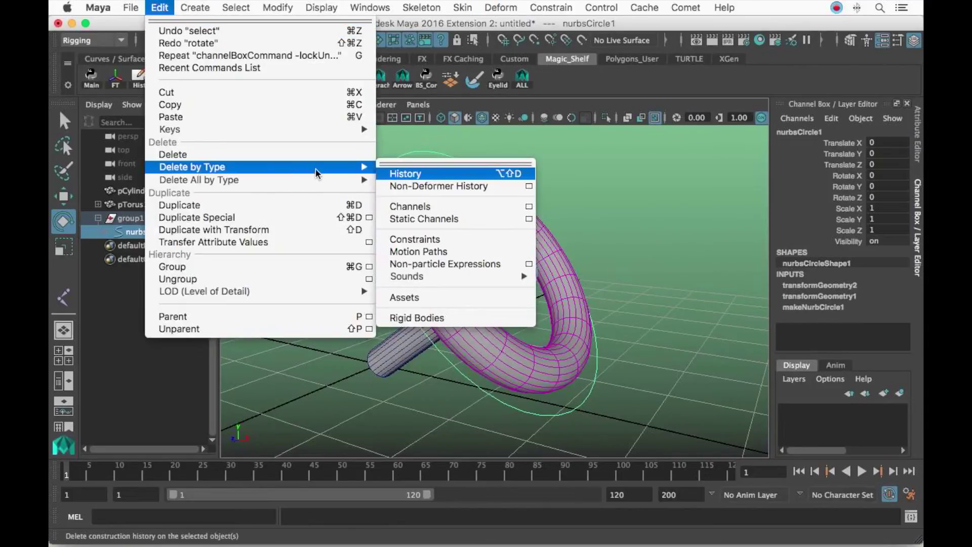
left_click(458, 175)
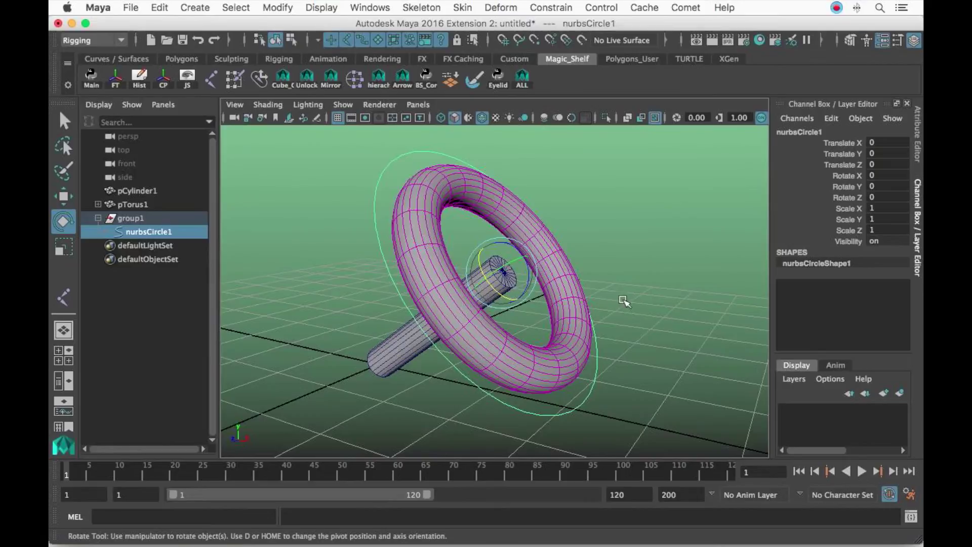
- Rotate the circle control about X to about -269 and clear the selection
left_click_drag(623, 300, 560, 297, "alt")
left_click_drag(476, 290, 559, 323)
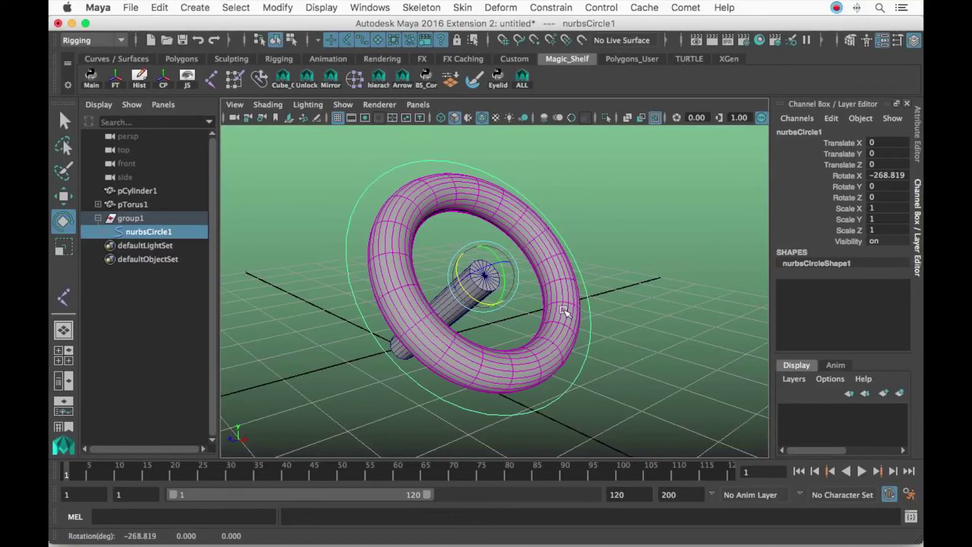
left_click(637, 286)
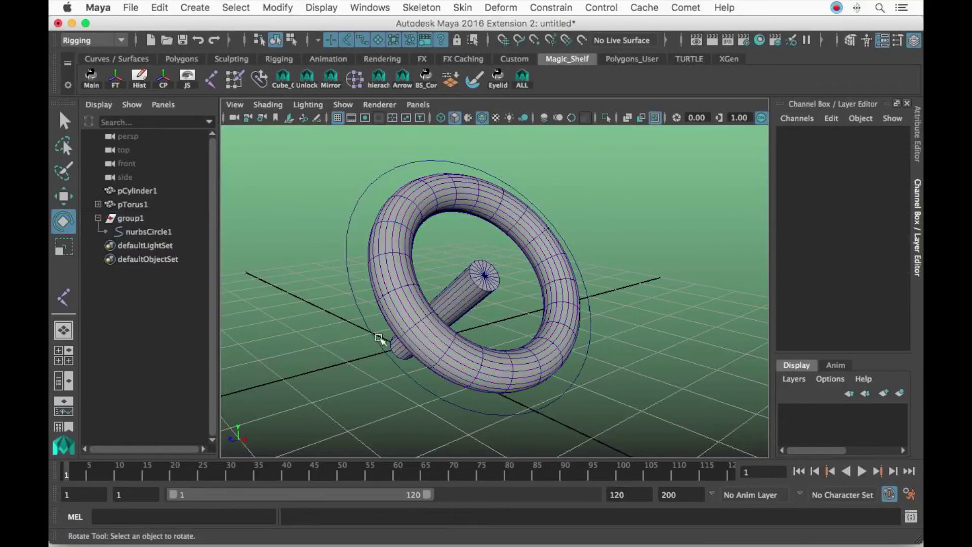
- Inspect the wheel and its control from several angles, try a further X rotation of the control, and undo it
left_click(354, 261)
left_click_drag(355, 261, 424, 286, "alt")
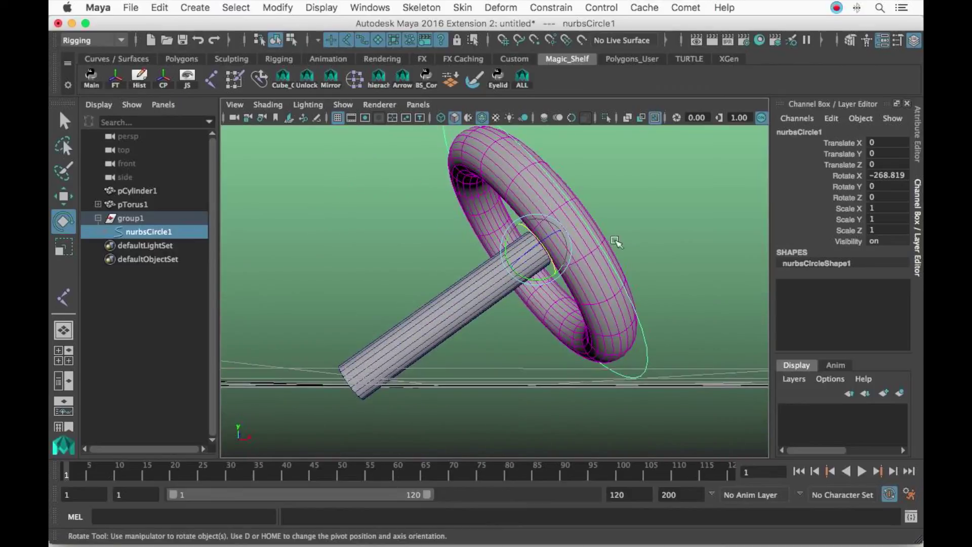
left_click_drag(616, 242, 371, 231, "alt")
left_click(377, 218)
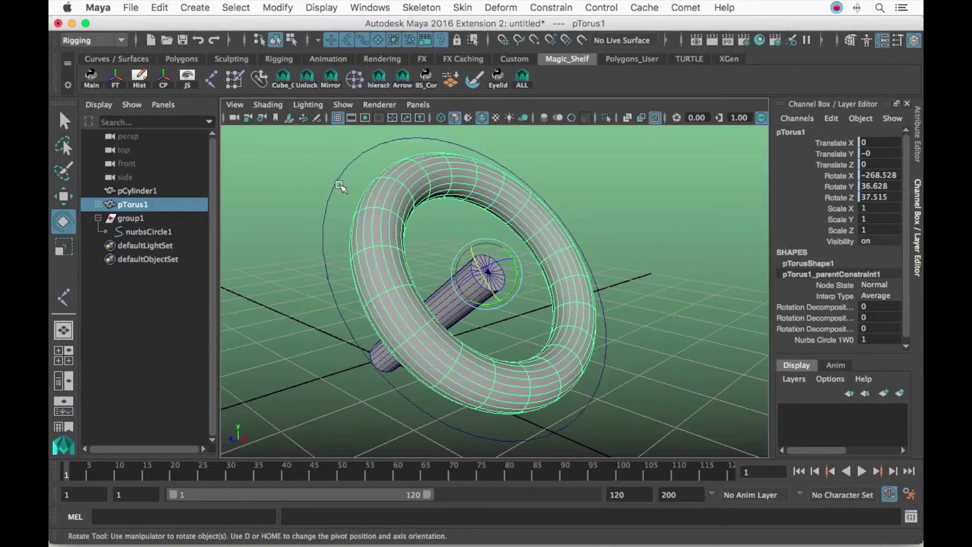
left_click(344, 187)
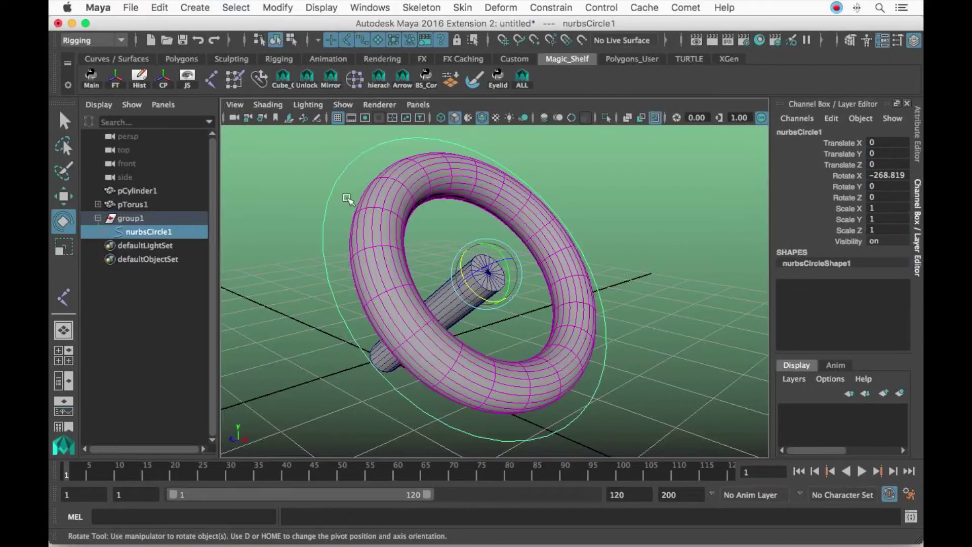
key("f")
left_click_drag(484, 281, 497, 275, "alt")
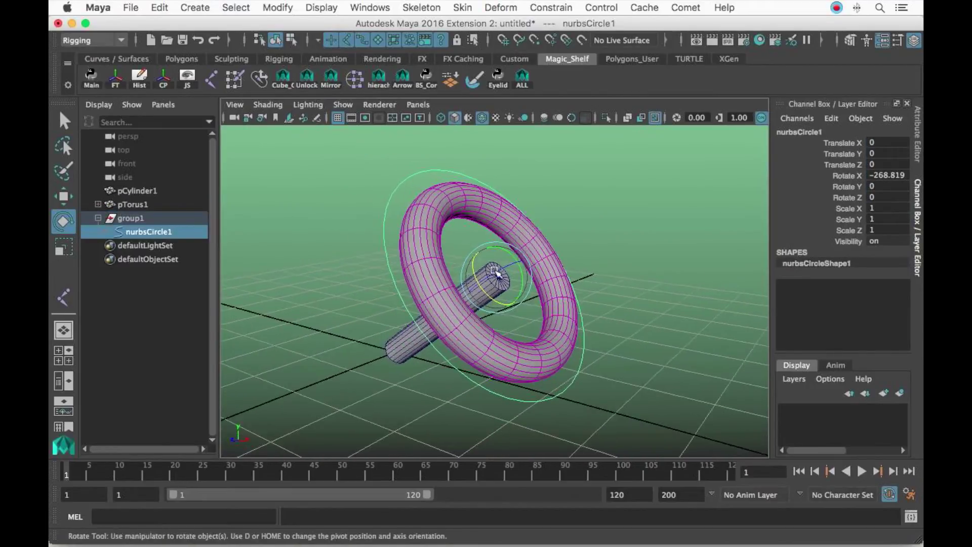
right_click_drag(497, 275, 542, 269, "alt")
middle_click_drag(504, 273, 498, 254, "alt")
left_click_drag(499, 256, 522, 266, "alt")
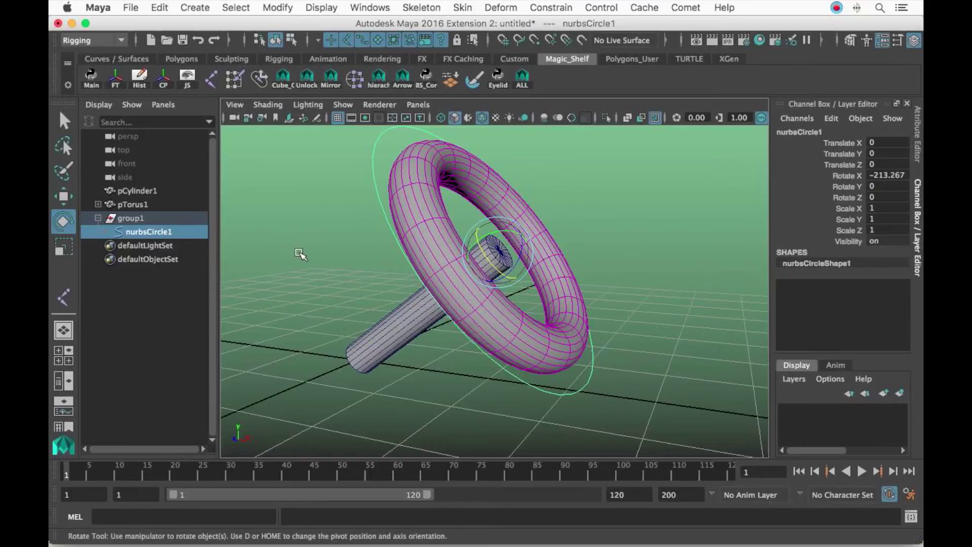
key("ctrl+z")
- Check the parent group and column from below, and rotate the circle control about X to about -372
left_click(181, 221)
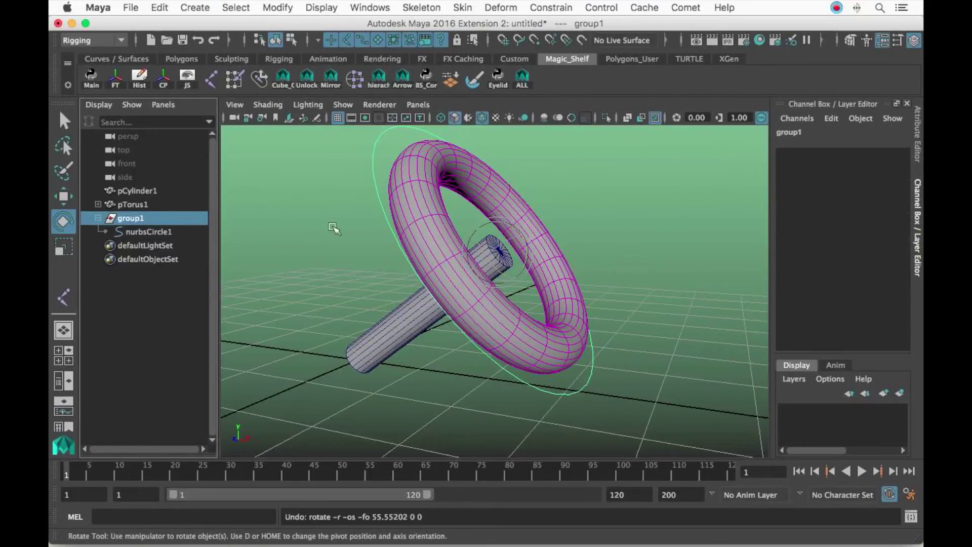
left_click_drag(337, 227, 426, 288, "alt")
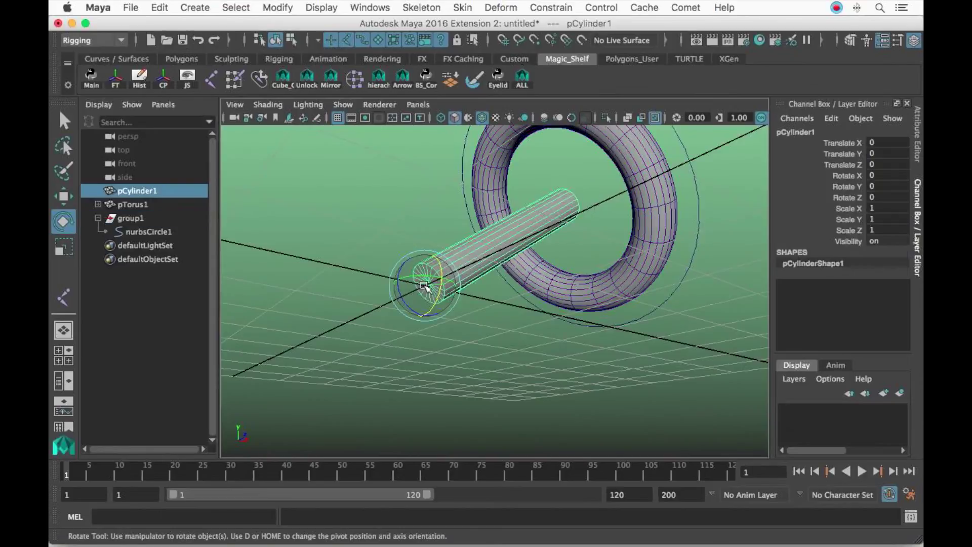
left_click(425, 287)
left_click_drag(598, 218, 439, 200, "alt")
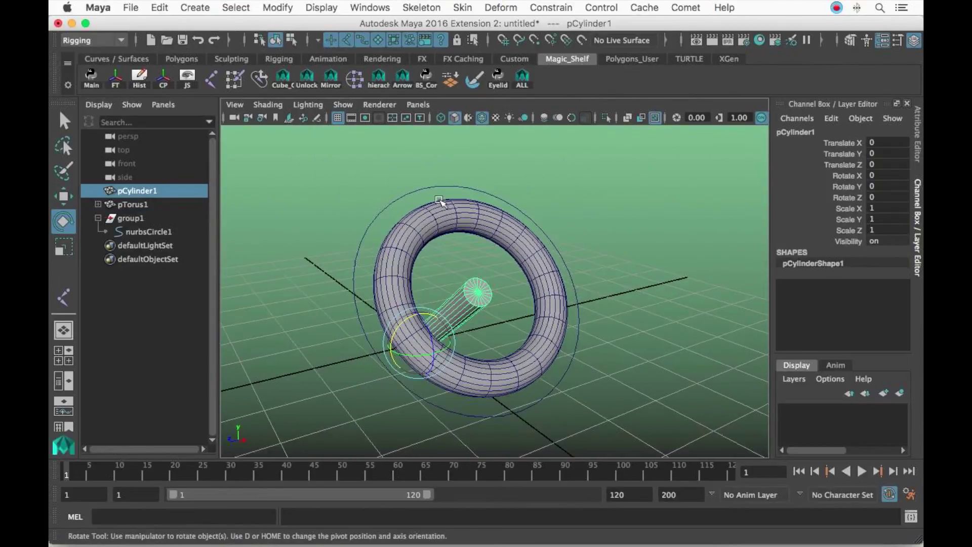
left_click(439, 181)
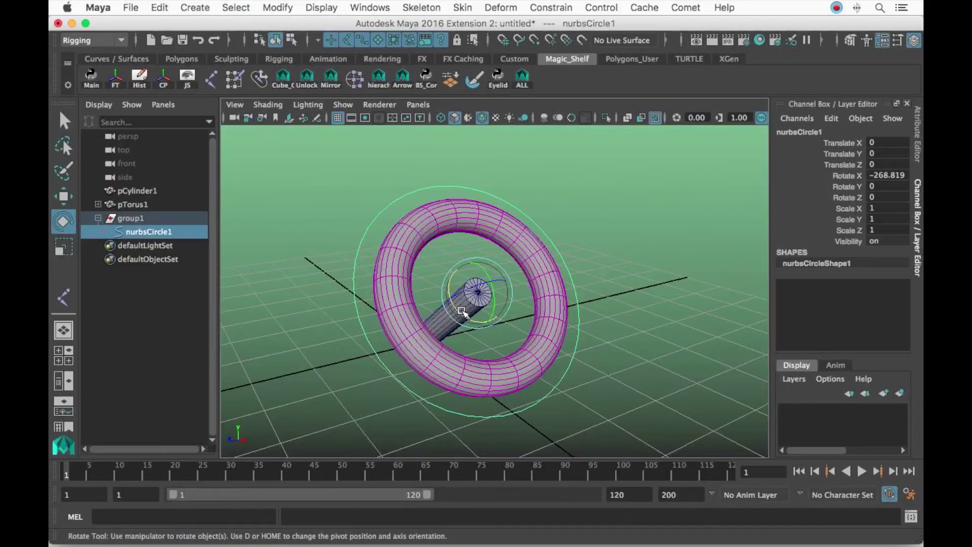
left_click_drag(461, 311, 459, 247)
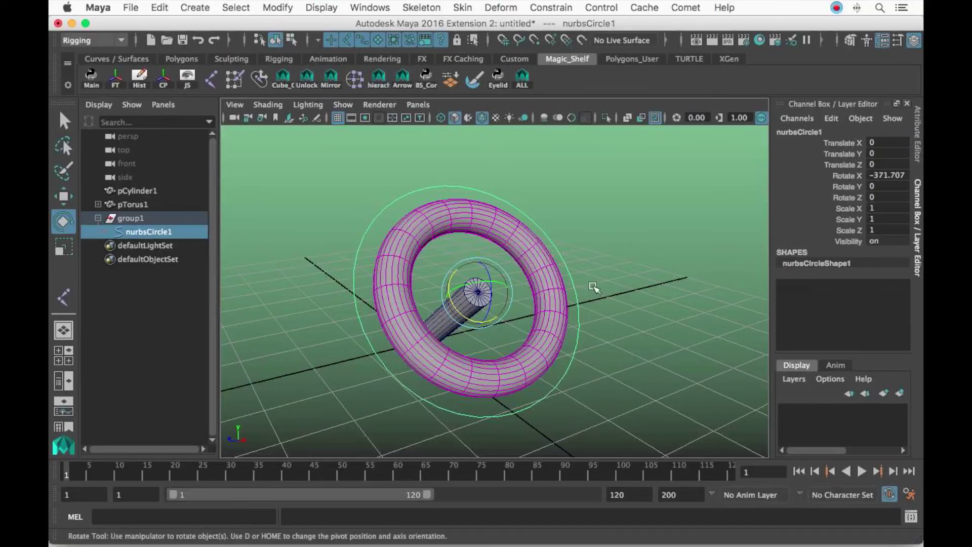
left_click(152, 218)
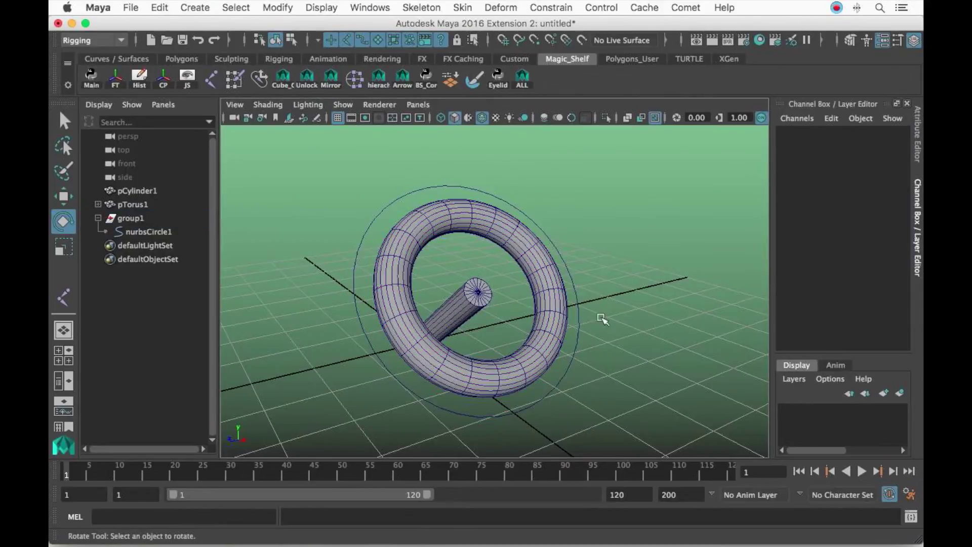
left_click_drag(641, 304, 617, 306, "alt")
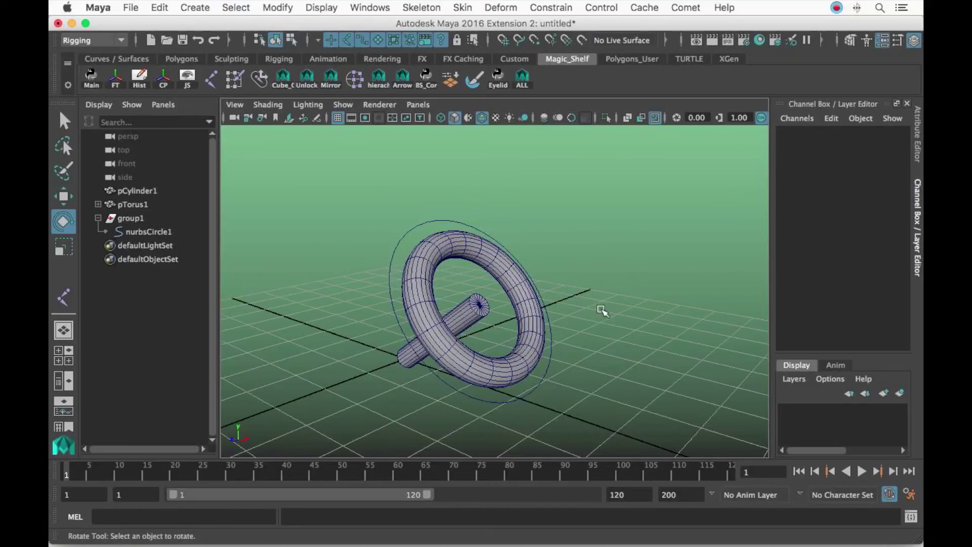
left_click_drag(610, 306, 581, 293, "alt")
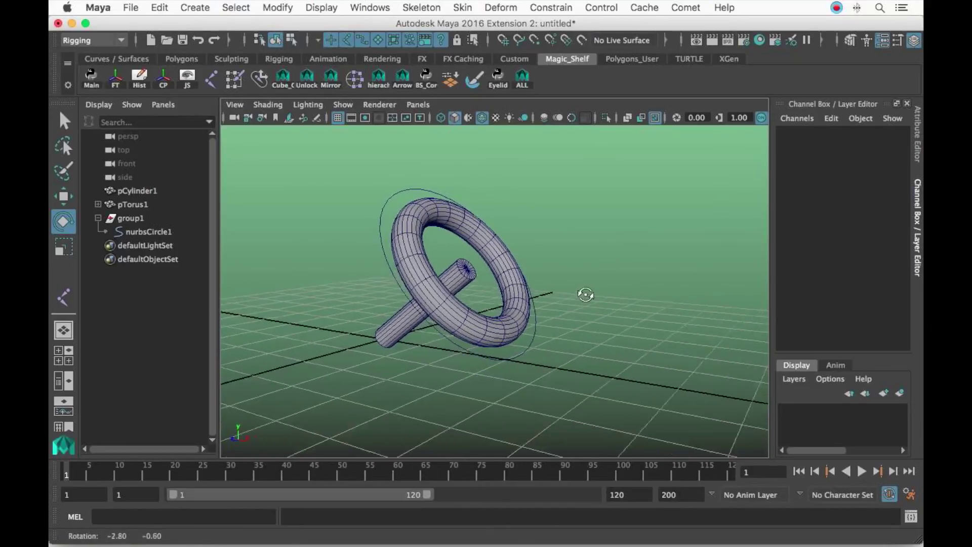
- Inspect the steering wheel, column and circle control from several angles, selecting the control briefly
middle_click_drag(582, 293, 580, 308, "alt")
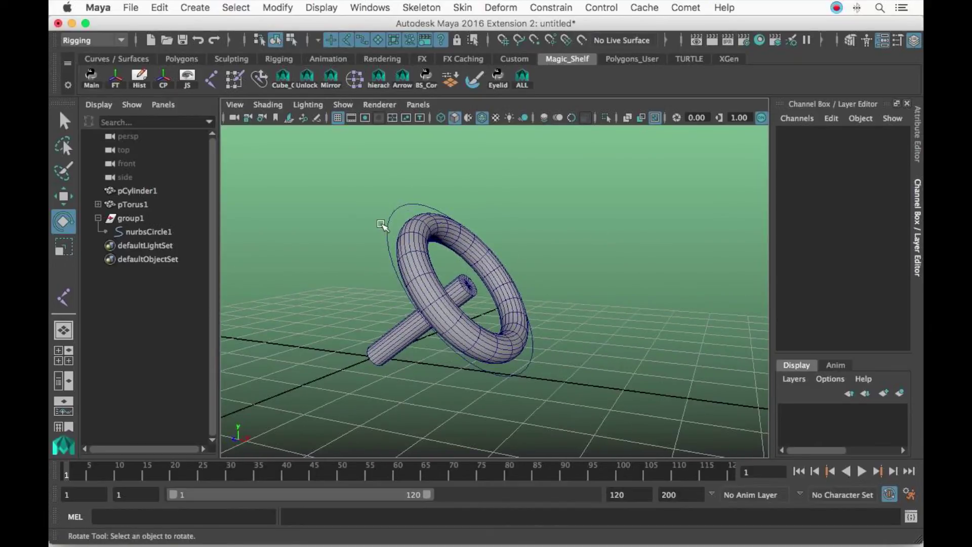
left_click_drag(394, 261, 414, 253, "alt")
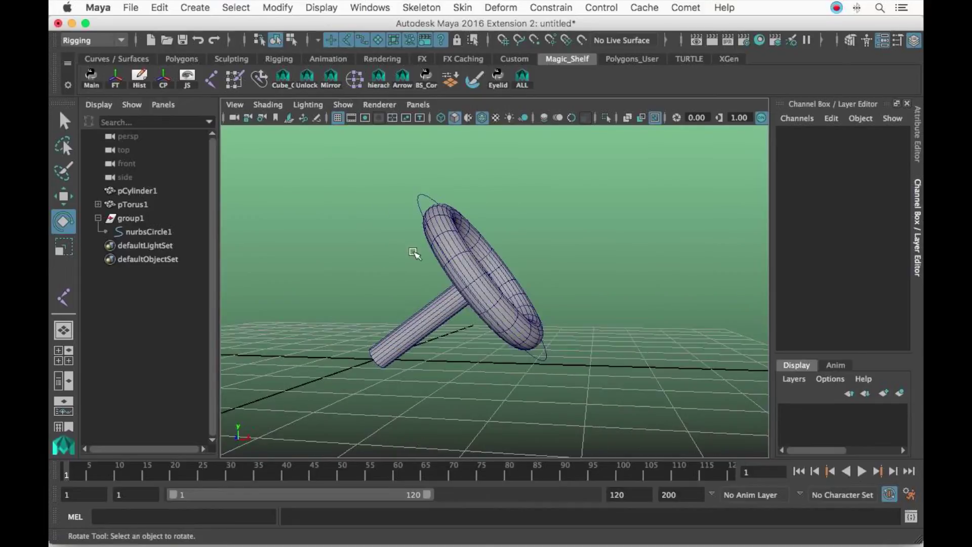
left_click(150, 231)
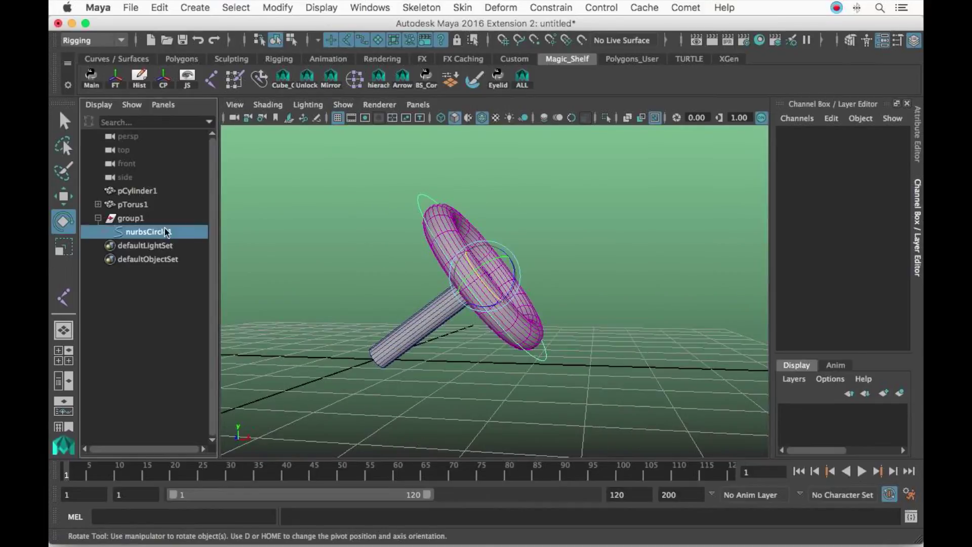
left_click(589, 285)
left_click_drag(575, 302, 488, 297, "alt")
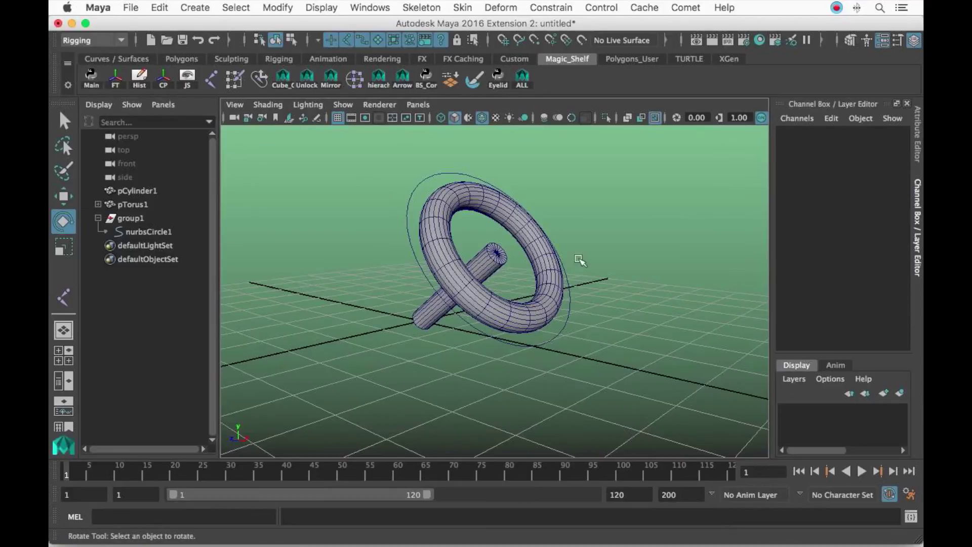
left_click_drag(580, 261, 554, 265, "alt")
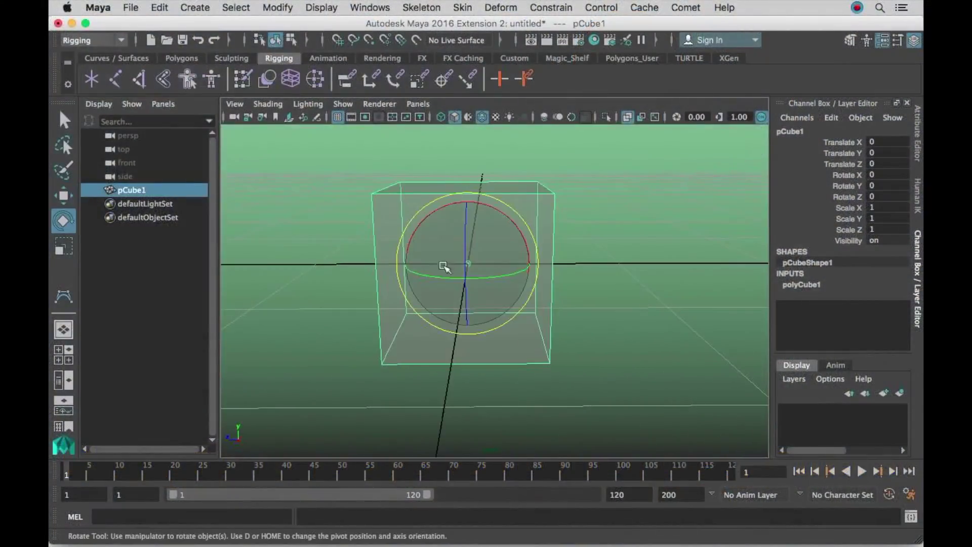
- Snap the cube's pivot from its centre to an upper corner and try rotating the cube about it
left_click_drag(445, 266, 554, 203)
key("z")
key("d")
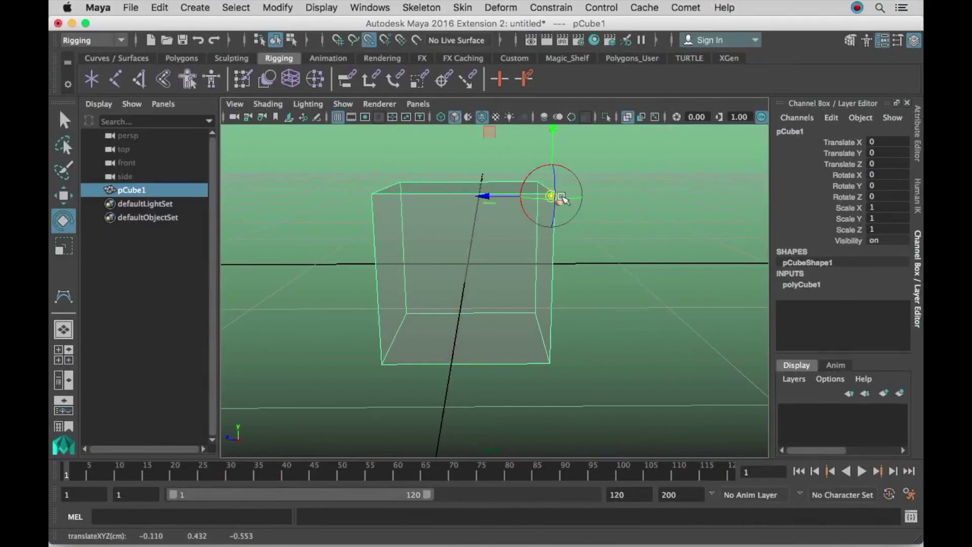
key("d")
left_click_drag(527, 184, 569, 206)
key("z")
right_click_drag(568, 206, 513, 219, "alt")
middle_click_drag(513, 218, 539, 252, "alt")
left_click(278, 7)
left_click(322, 105)
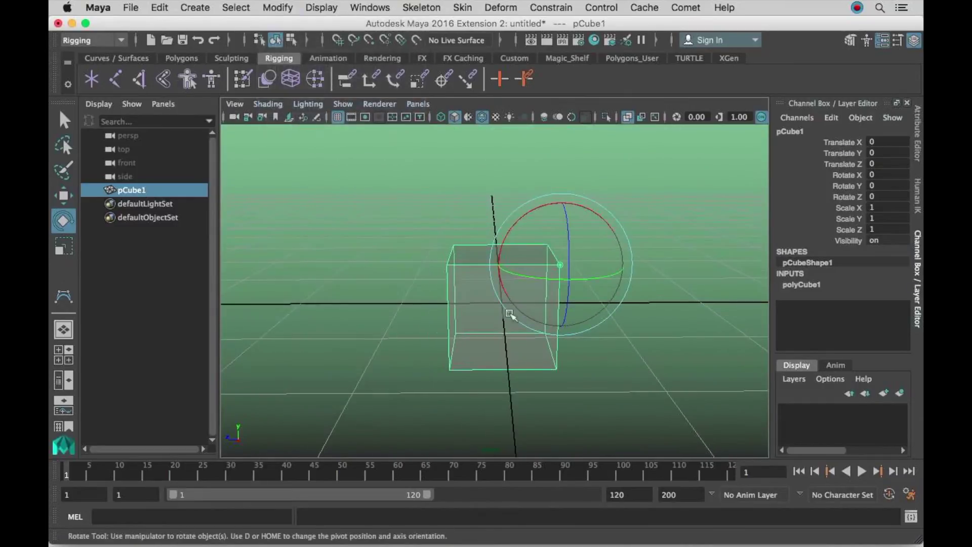
left_click_drag(508, 317, 570, 282, "alt")
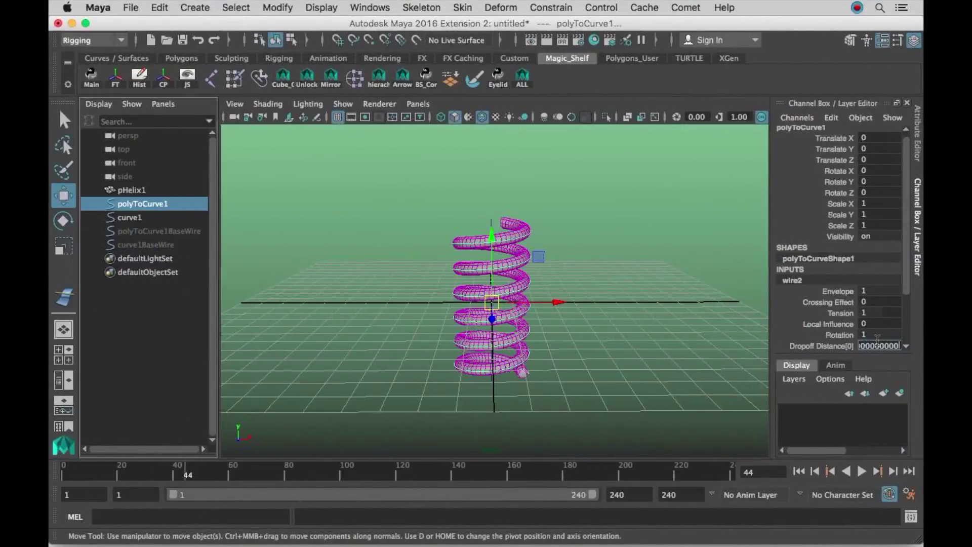
- Show the control vertices of the straight curve inside the helix and move its top vertex to lean the spring over
left_click(491, 219)
right_click_drag(490, 219, 548, 216, "alt")
right_click_drag(489, 180, 445, 182)
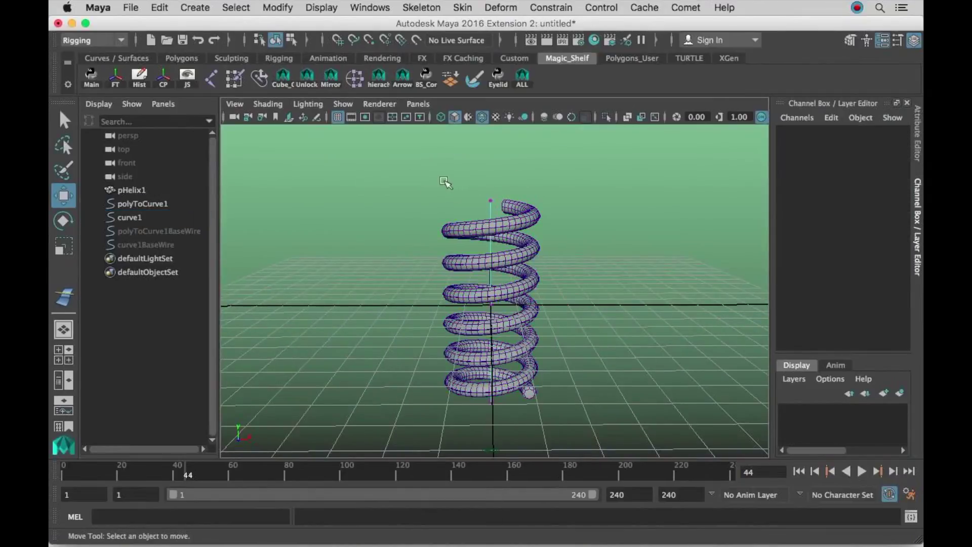
left_click_drag(446, 182, 513, 205)
right_click_drag(513, 205, 493, 213, "alt")
left_click_drag(493, 213, 423, 164)
right_click_drag(509, 205, 479, 213, "alt")
middle_click_drag(479, 213, 500, 265, "alt")
left_click_drag(500, 265, 497, 253, "alt")
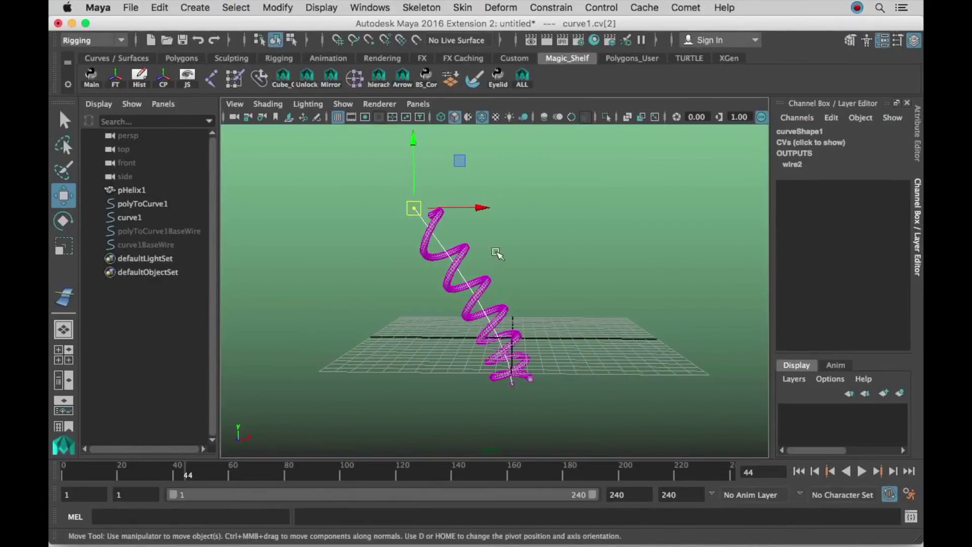
left_click_drag(417, 213, 463, 265)
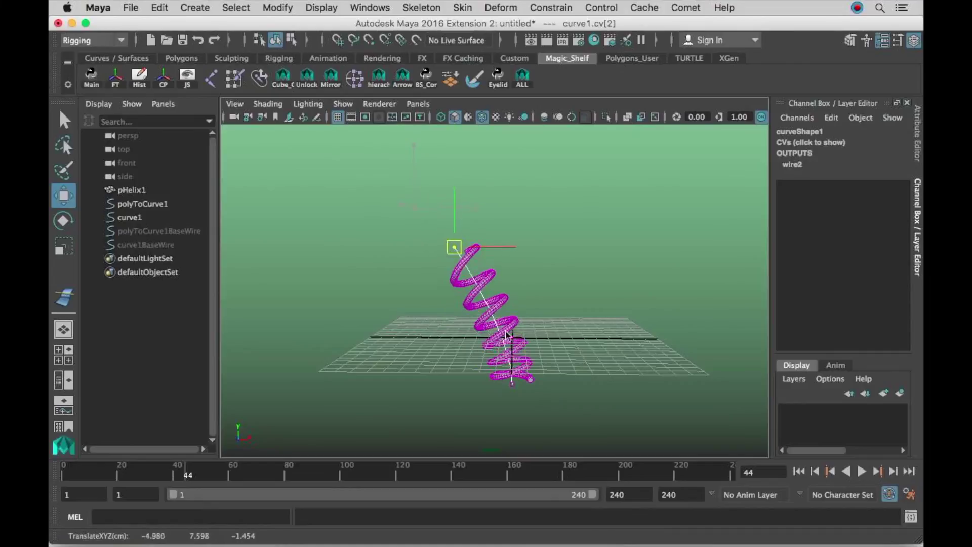
- Bend the spring sideways at the curve's middle control vertex and reposition the top vertex to compress the coils
scroll(517, 340, "up", 2)
left_click_drag(506, 334, 535, 318)
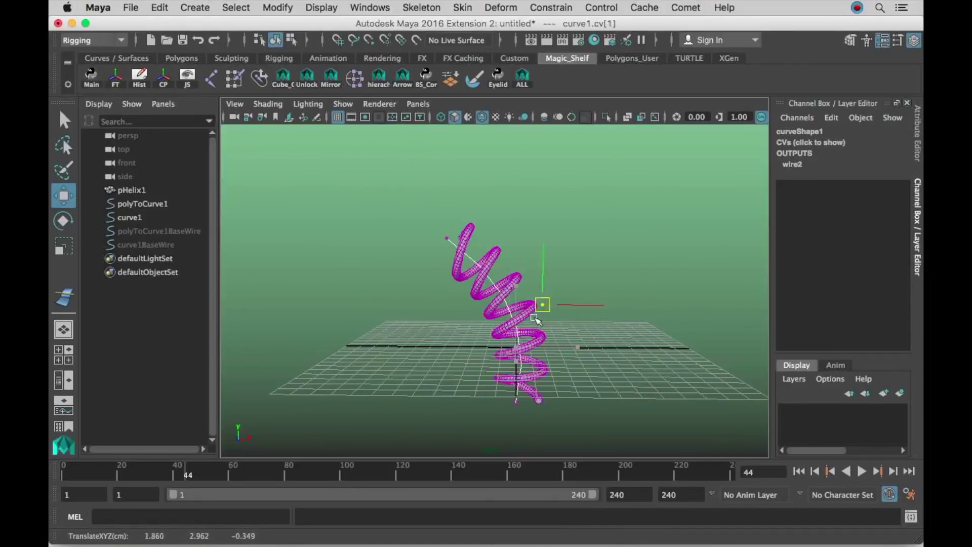
left_click_drag(450, 228, 510, 307)
right_click_drag(541, 307, 588, 303, "alt")
left_click_drag(588, 304, 463, 308, "alt")
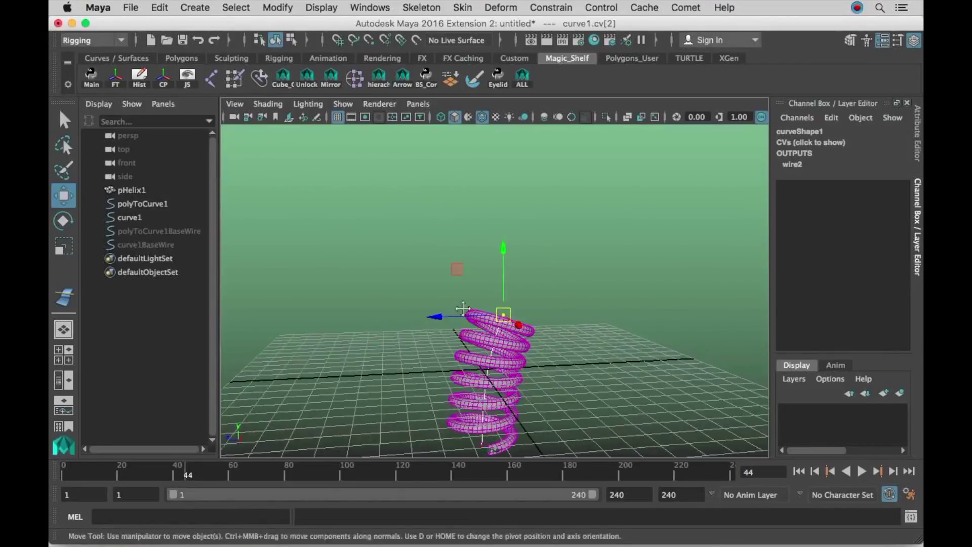
middle_click_drag(463, 309, 468, 263, "alt")
right_click_drag(468, 263, 582, 269, "alt")
left_click_drag(582, 269, 470, 308, "alt")
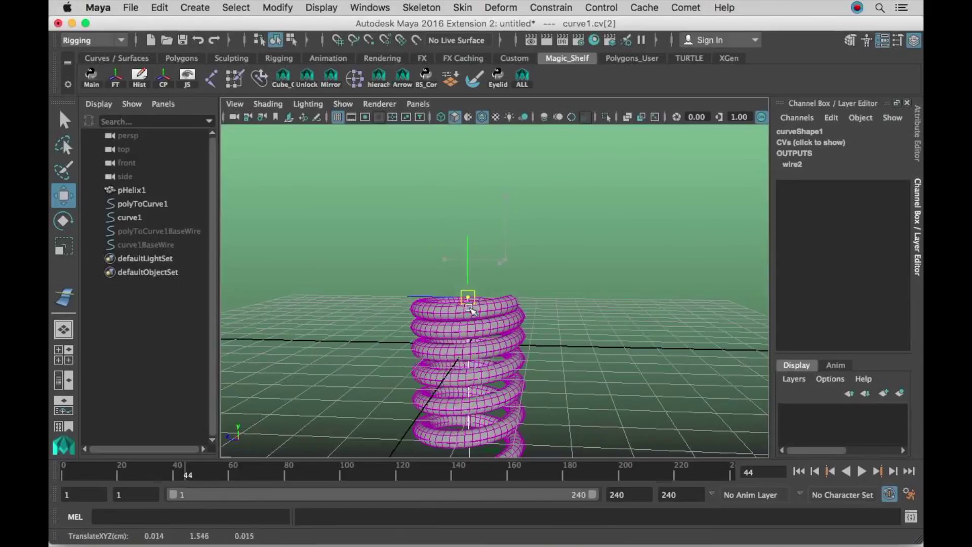
- Add pSphere3 as an in-between target of pSphere2 at weight 0.5, and set the base sphere's pSphere2 blend weight to 0
right_click(434, 465)
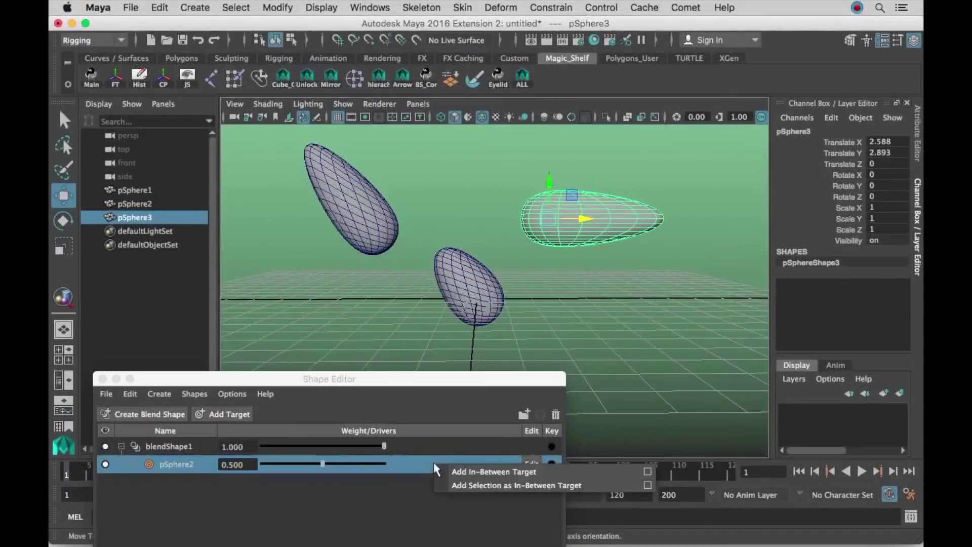
left_click(472, 485)
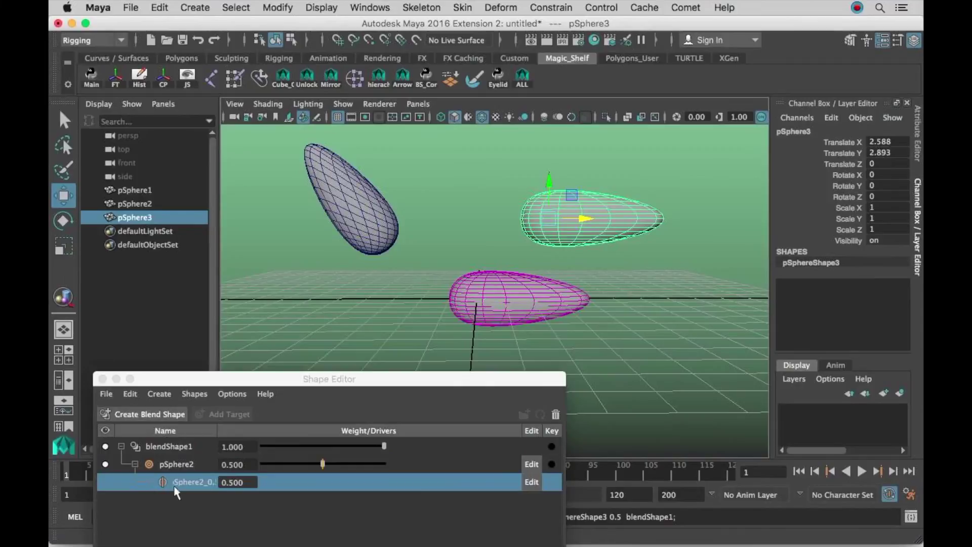
left_click(524, 293)
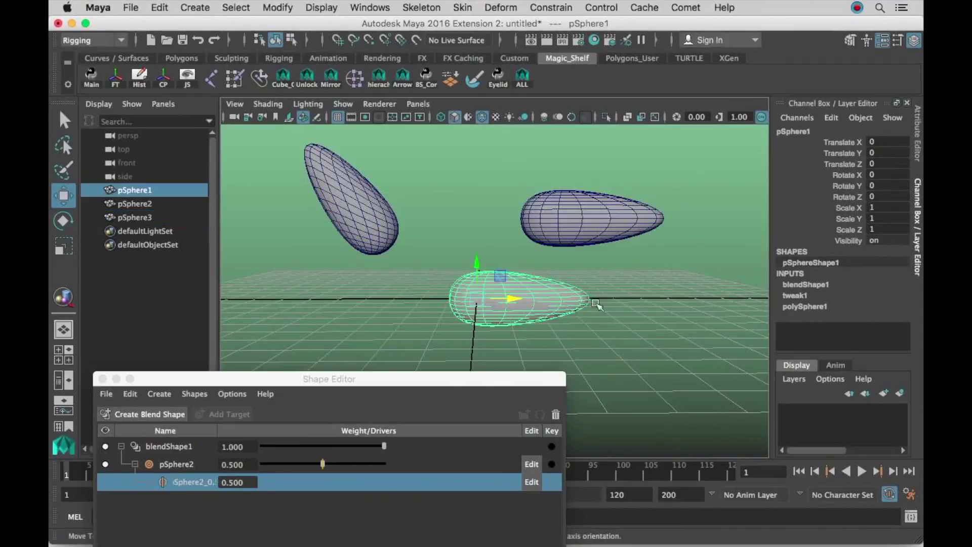
left_click(822, 295)
left_click(829, 284)
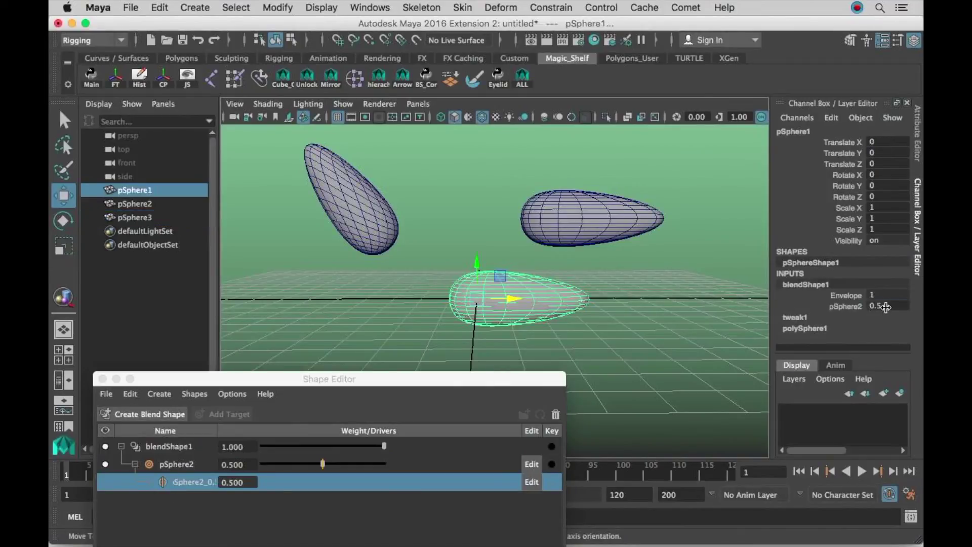
type("0")
key("Return")
left_click(835, 306)
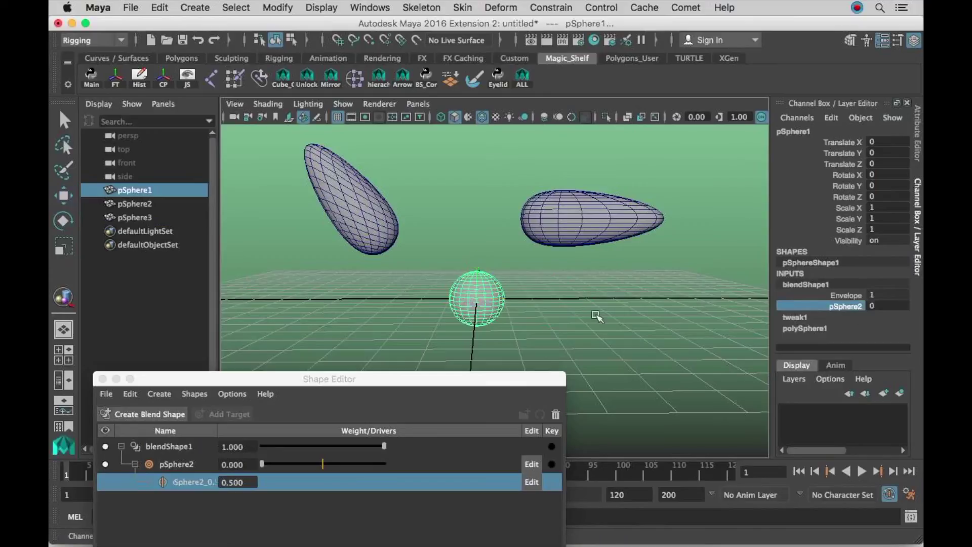
middle_click_drag(596, 313, 602, 314)
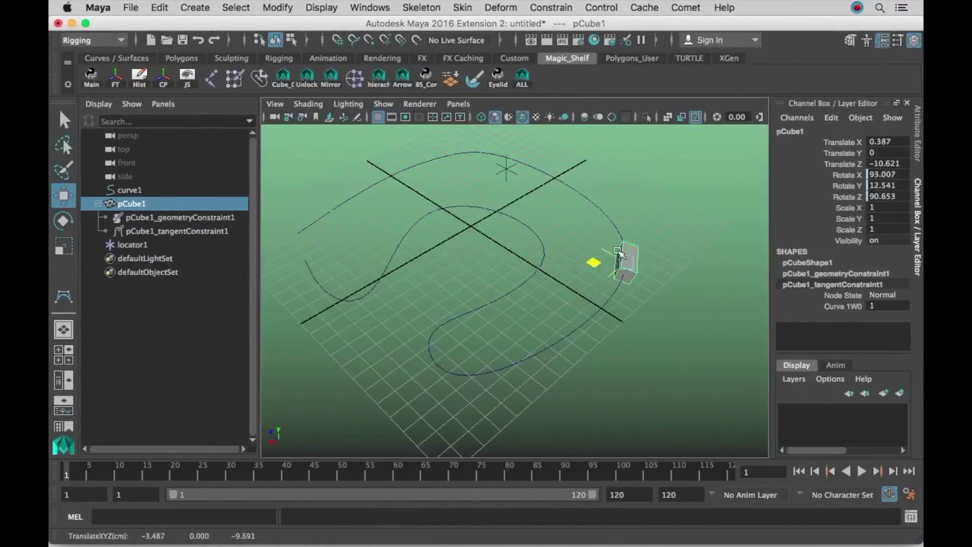
- Slide the constrained cube along the curve to about X -0.8, Z -10.5
left_click_drag(619, 252, 590, 290)
left_click_drag(629, 257, 585, 249, "alt")
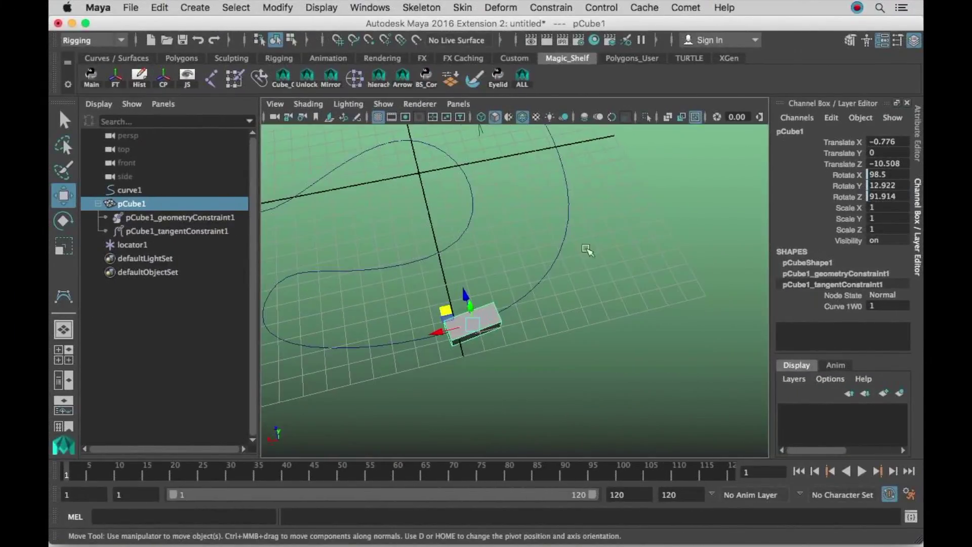
- Show the curve's control vertices and move the one beside the cube outward in the ground plane with soft selection enabled
right_click_drag(557, 268, 557, 274)
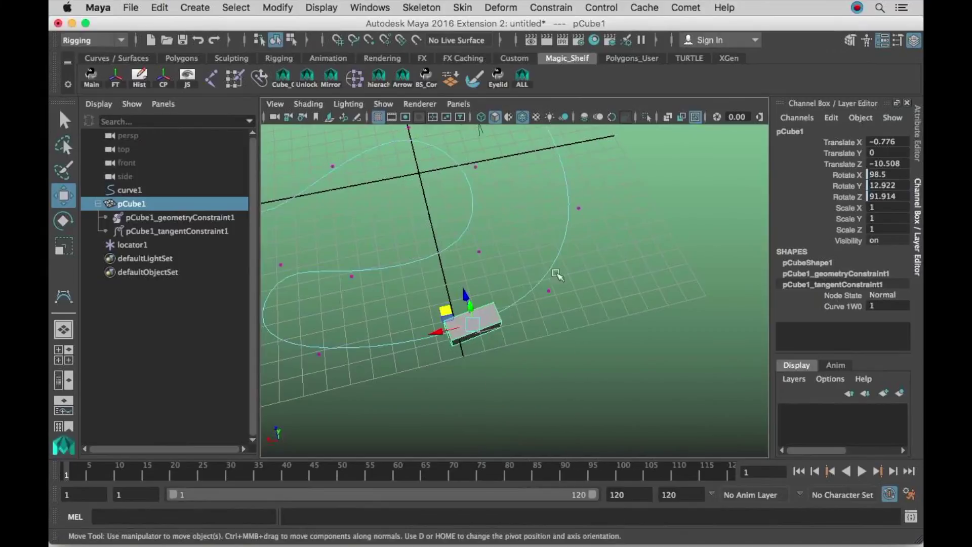
left_click_drag(535, 278, 579, 315)
right_click_drag(588, 317, 535, 291, "alt")
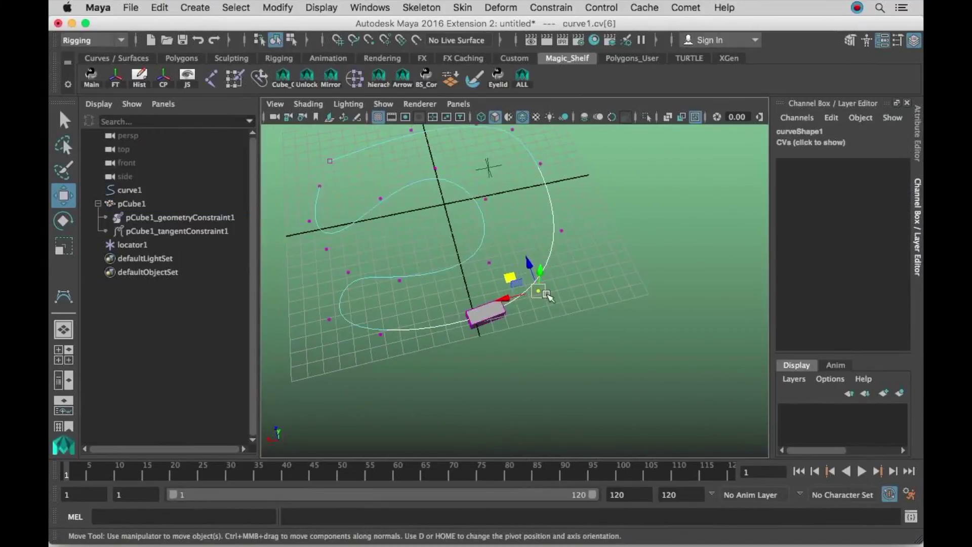
key("b")
left_click_drag(554, 295, 651, 287)
left_click_drag(512, 280, 557, 201)
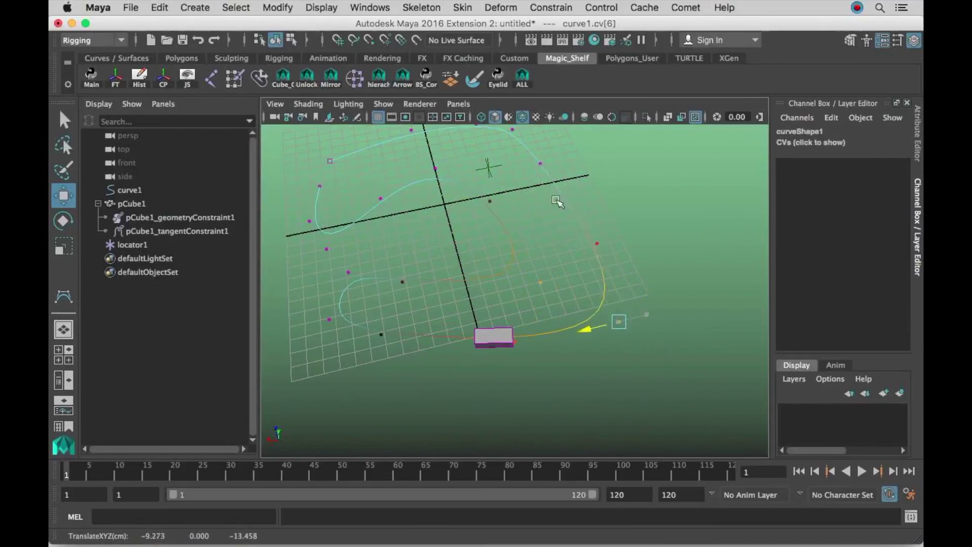
- Raise the soft-selected control vertex well above the grid so the cube's path slopes upward
left_click_drag(589, 309, 583, 286)
left_click_drag(562, 341, 532, 301, "alt")
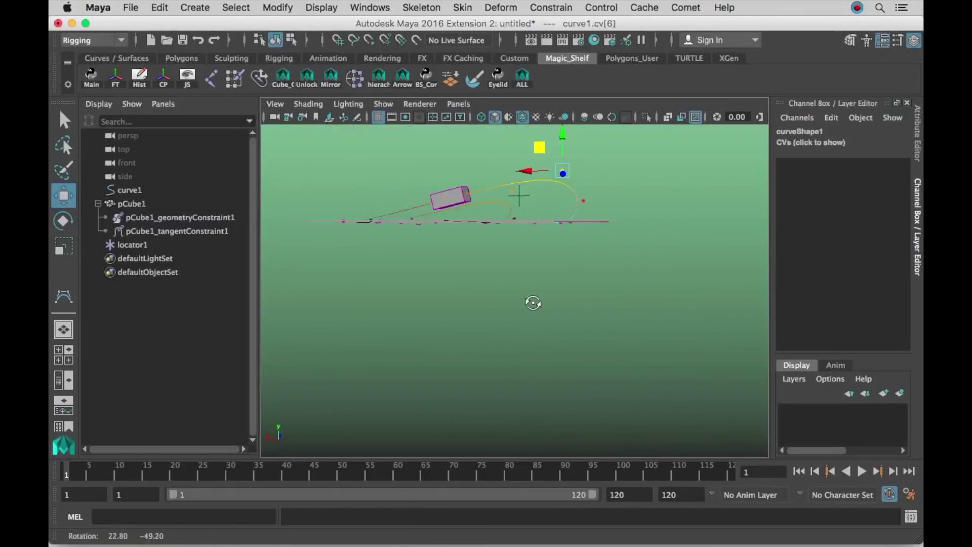
middle_click_drag(541, 233, 543, 292, "alt")
left_click_drag(562, 229, 564, 151)
left_click_drag(508, 227, 567, 274, "alt")
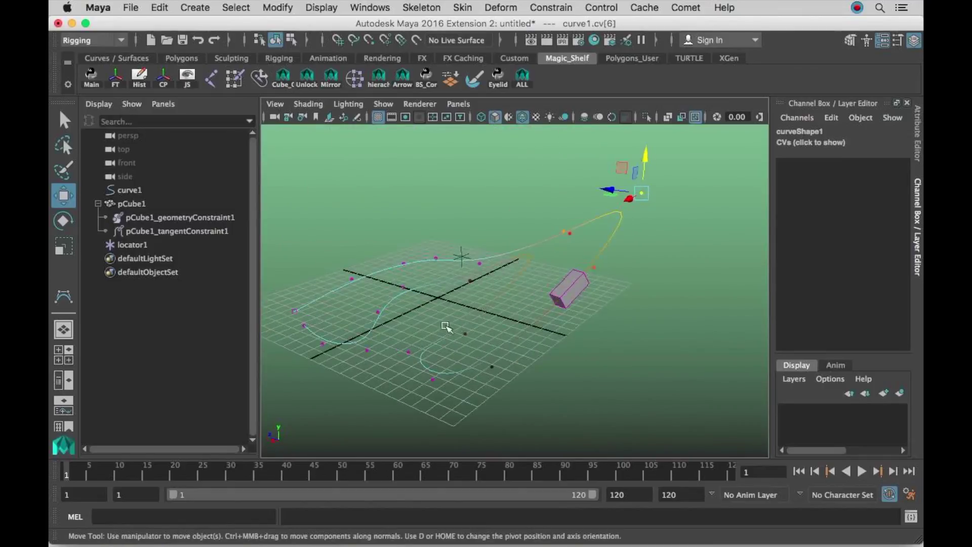
- Reshape the path curve at another control vertex and clear the selection
left_click_drag(483, 344, 484, 345)
left_click_drag(499, 354, 494, 310, "alt")
left_click_drag(490, 258, 517, 343)
left_click(593, 249)
left_click_drag(593, 251, 550, 190, "alt")
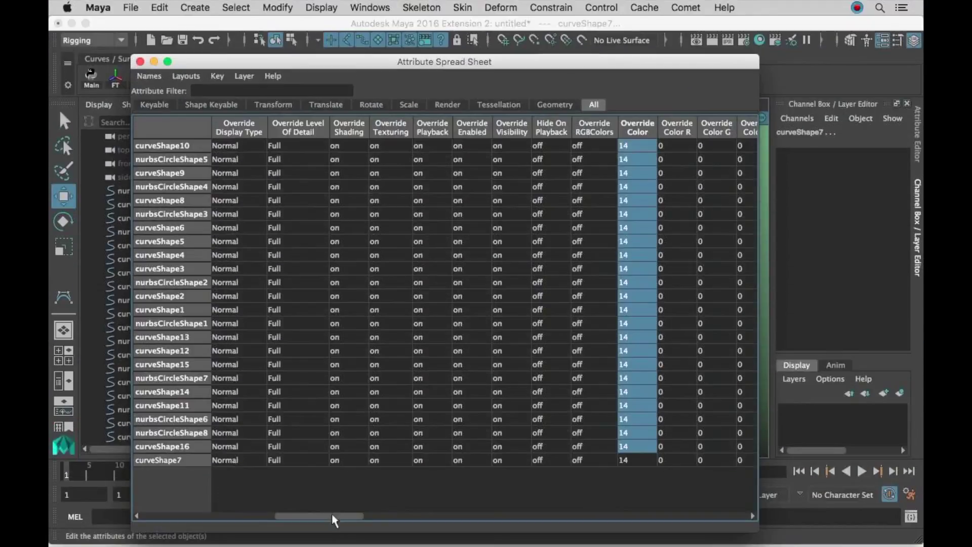
- Move the Attribute Spread Sheet aside and clear the selection to inspect the override color of the control curves
mouse_move(332, 514)
left_mouse_down()
mouse_move(241, 509)
mouse_move(379, 515)
mouse_move(338, 514)
left_mouse_up()
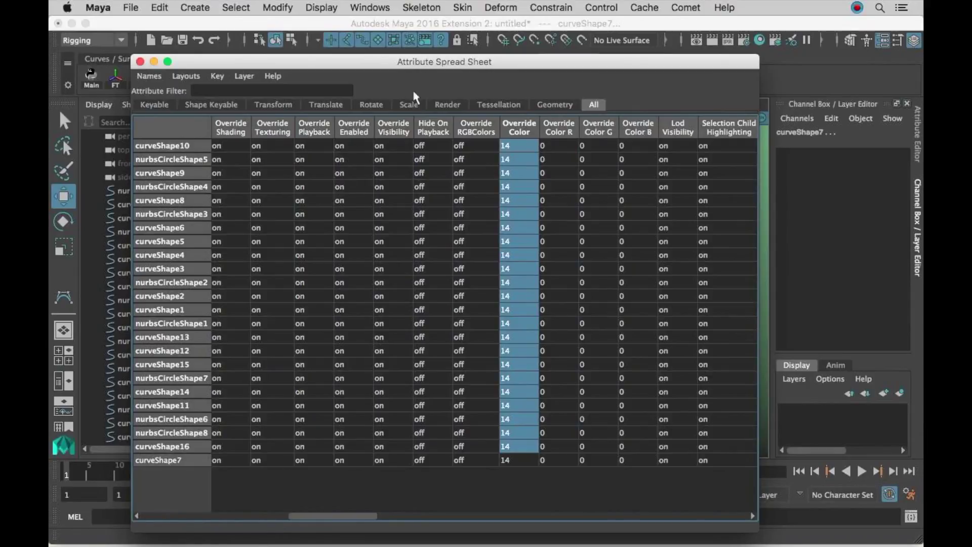
left_click_drag(428, 69, 463, 466)
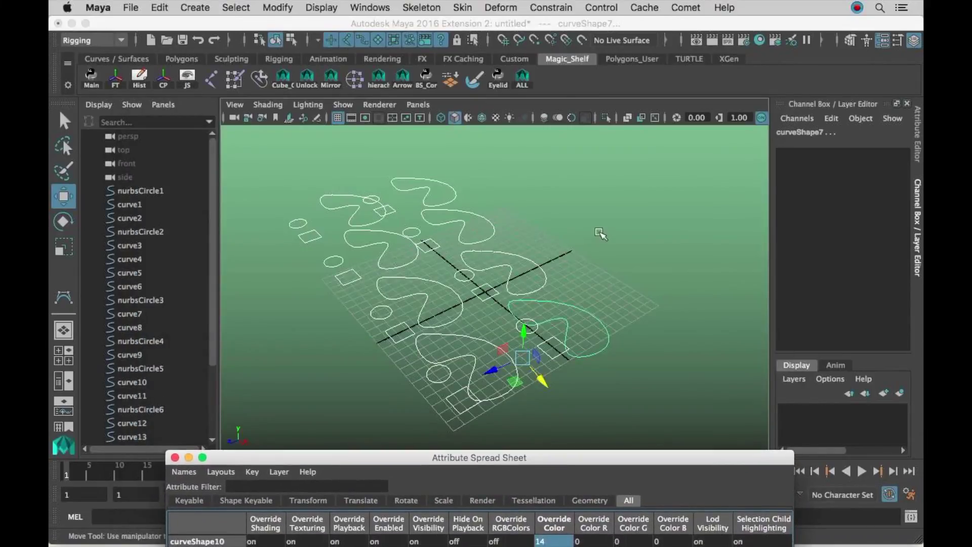
left_click(593, 215)
left_click_drag(597, 212, 608, 245, "alt")
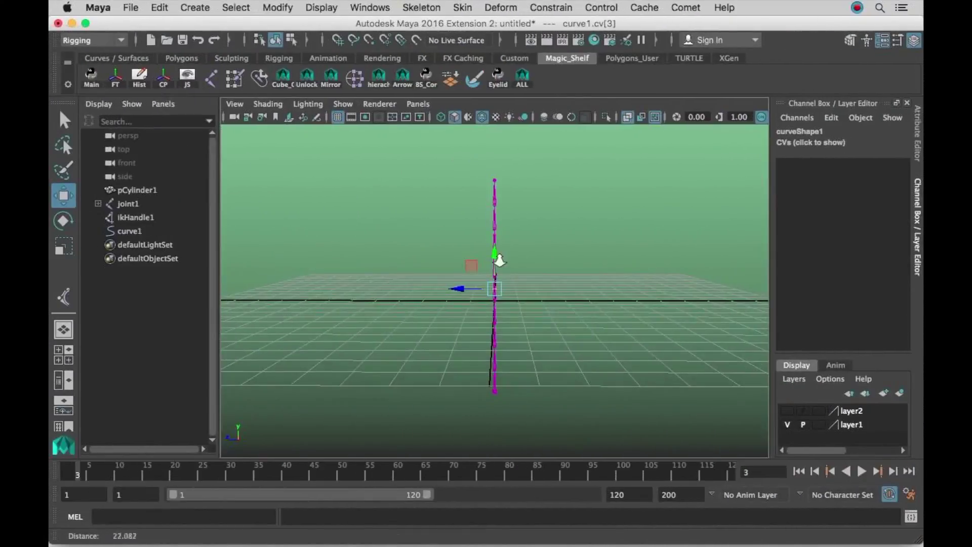
- Move the middle control vertex of the spline IK curve from side to side to bend the joint chain
left_click_drag(477, 266, 617, 284)
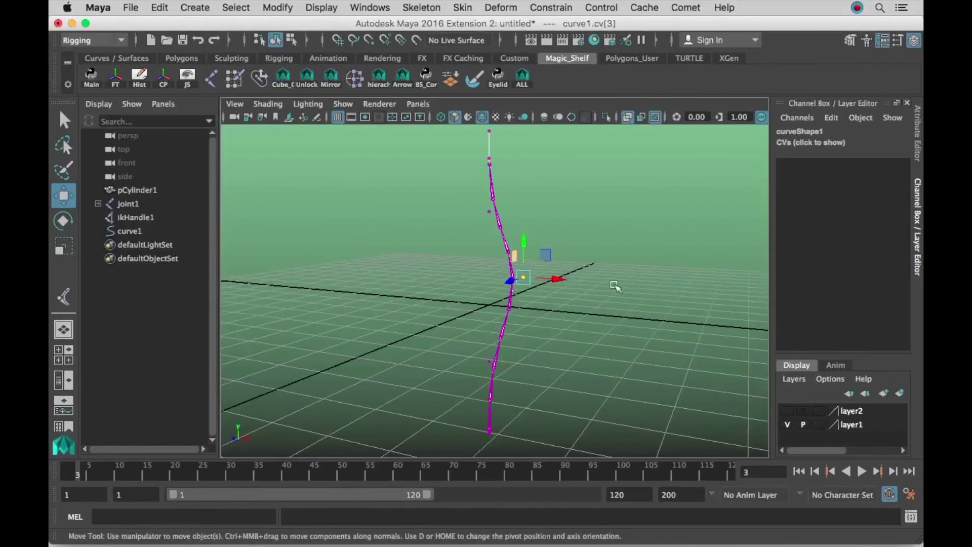
middle_click_drag(616, 284, 636, 294, "alt")
left_click_drag(538, 289, 469, 297)
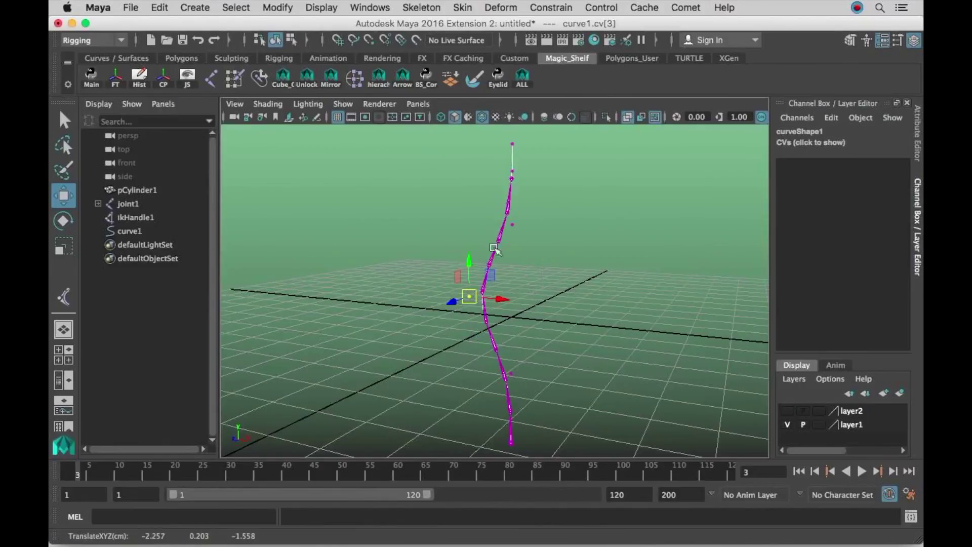
left_click_drag(502, 343, 449, 300, "alt")
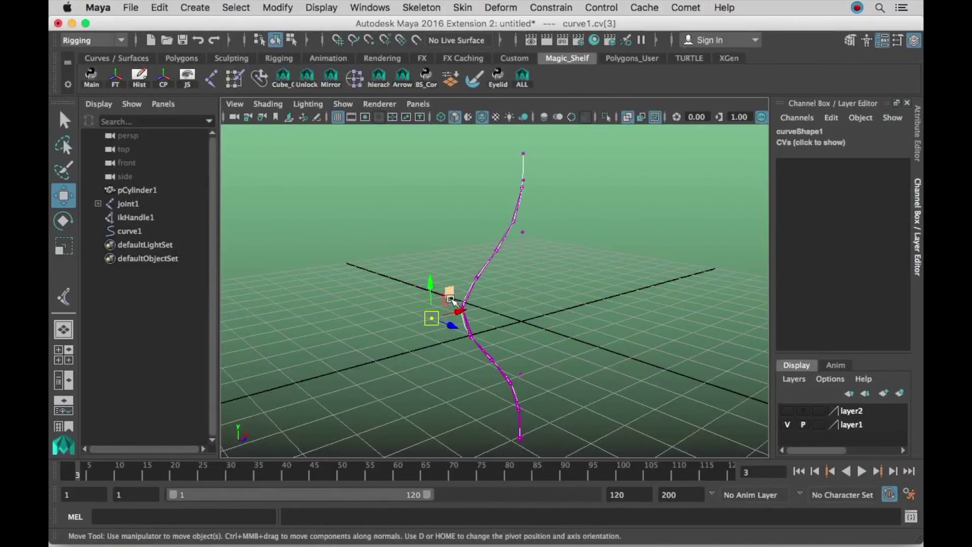
left_click_drag(431, 321, 636, 282)
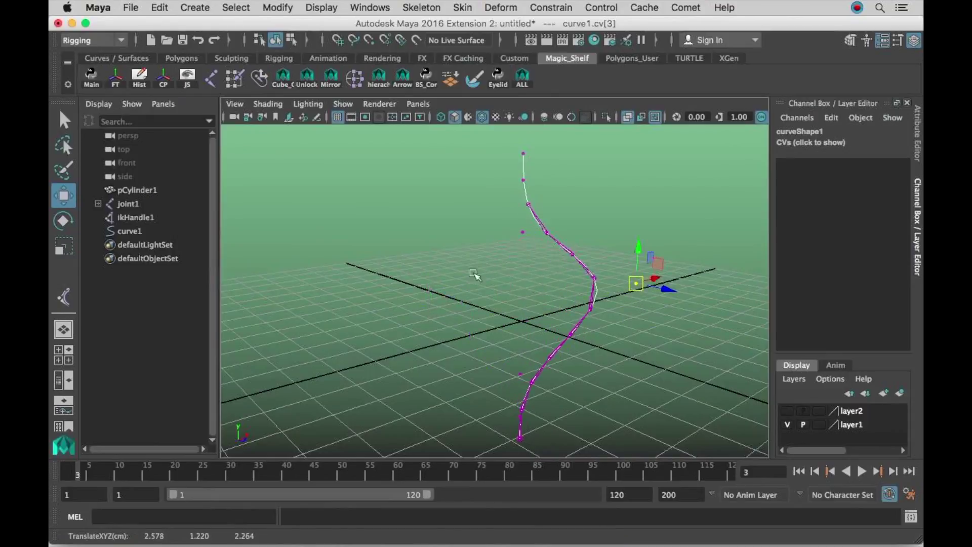
right_click_drag(475, 275, 649, 274, "alt")
left_click_drag(650, 275, 569, 254, "alt")
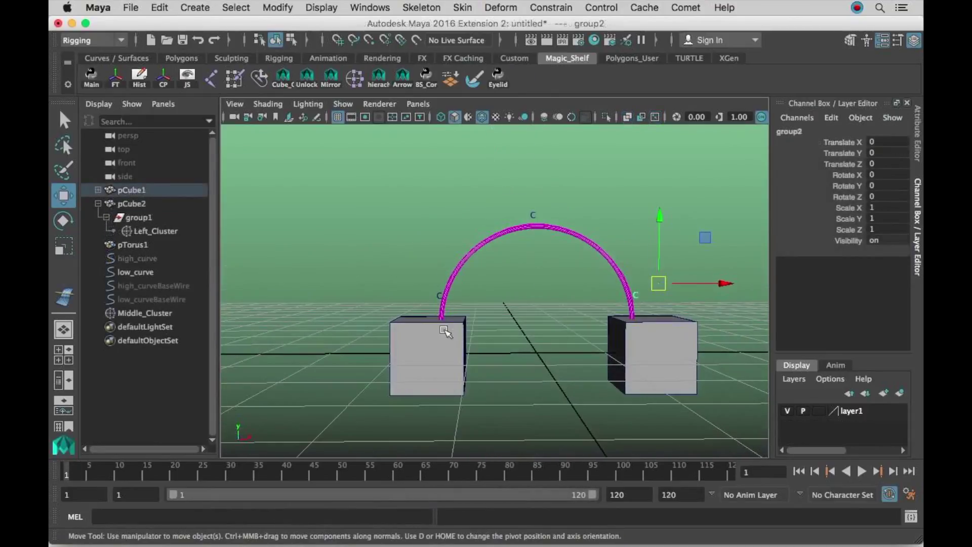
- Raise the left cube and tilt it so the attached end of the tube follows
left_click(454, 329)
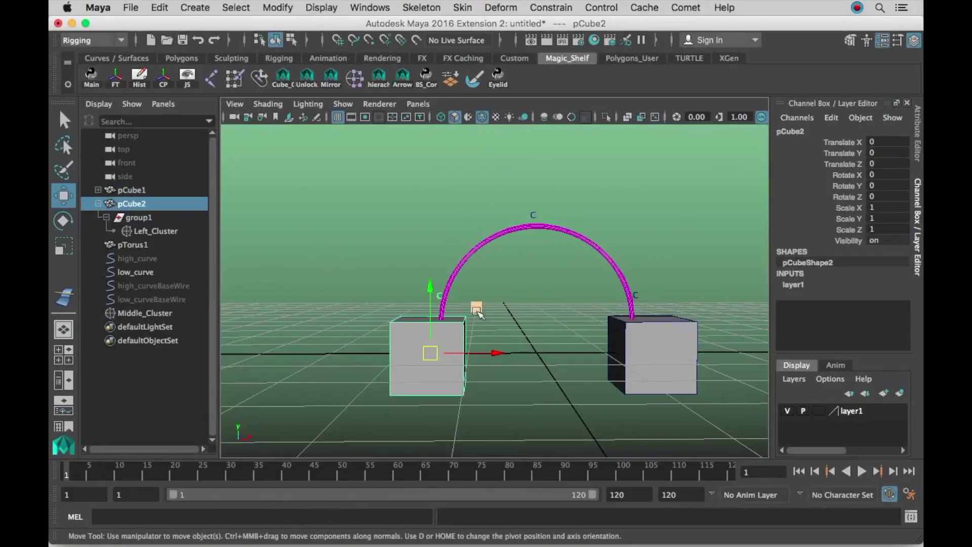
left_click_drag(477, 312, 468, 283)
key("e")
mouse_move(424, 273)
left_mouse_down()
mouse_move(445, 272)
mouse_move(438, 286)
left_mouse_up()
- Move the right cube to about X 0.54, Y 0.92, Z -0.07 and rotate it to about 33.7, -3.8, 24.8
left_click(670, 353)
key("w")
left_click_drag(671, 354, 675, 327, "alt")
key("e")
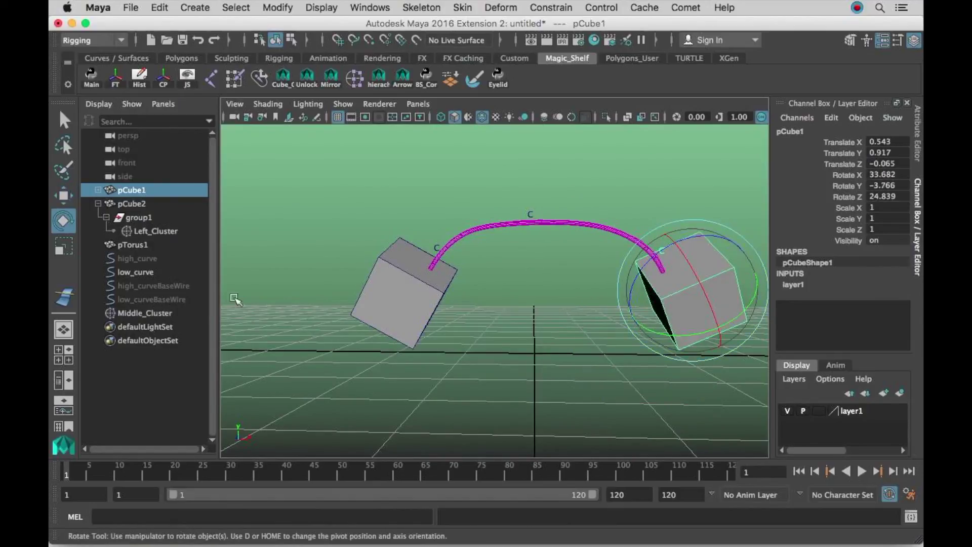
- Select the Middle_Cluster handle at the tube's centre with the Move tool
left_click(152, 315)
key("w")
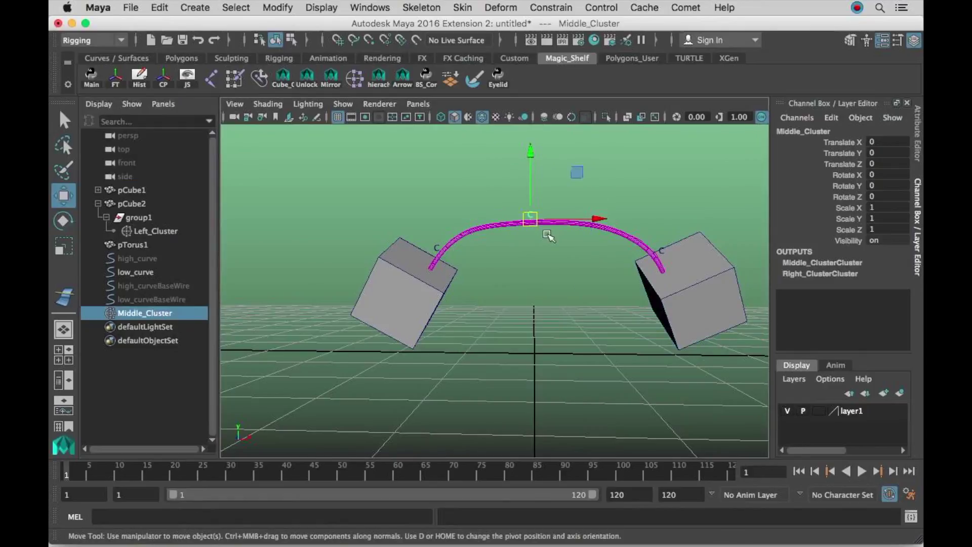